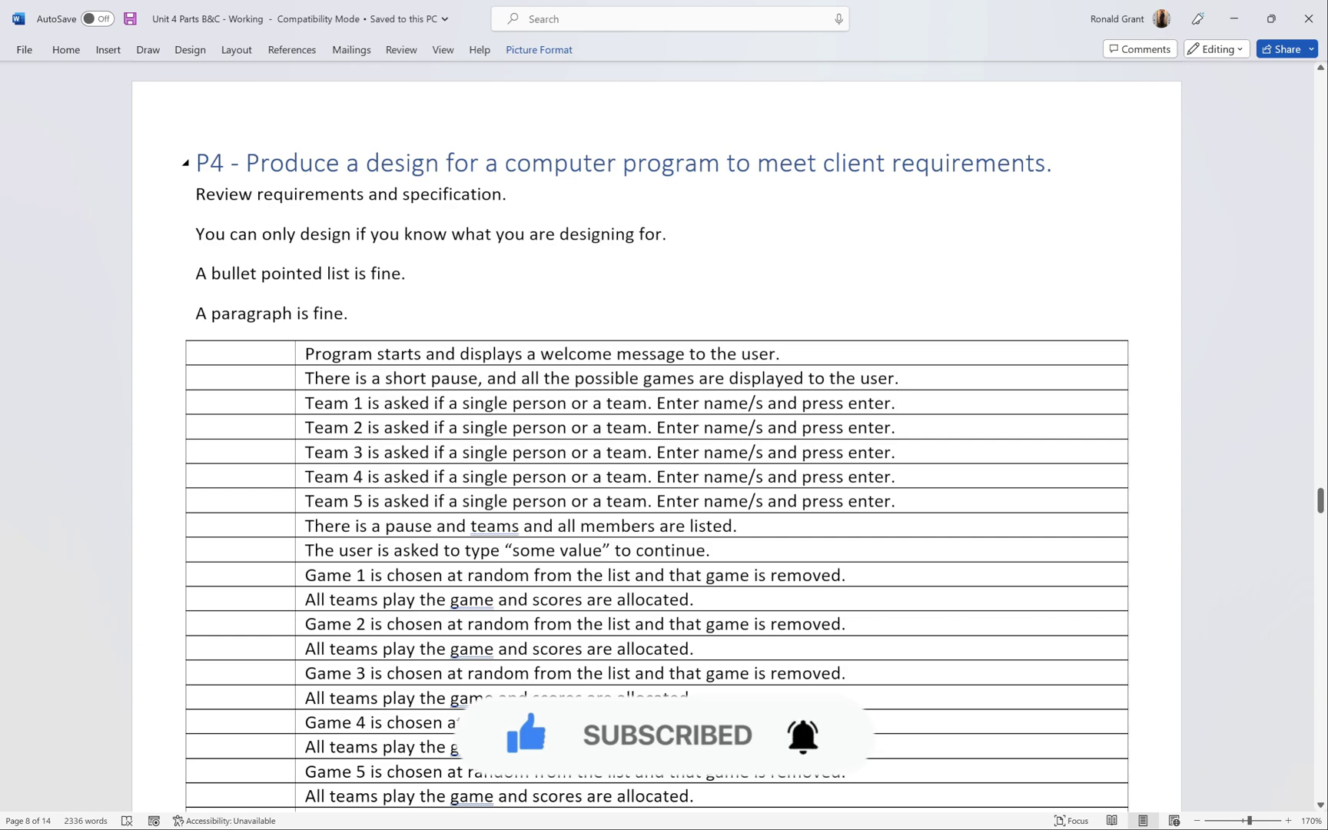
Highlight the P4 heading and the Review requirements line to review the task.
drag(1052, 162, 195, 162)
click(339, 194)
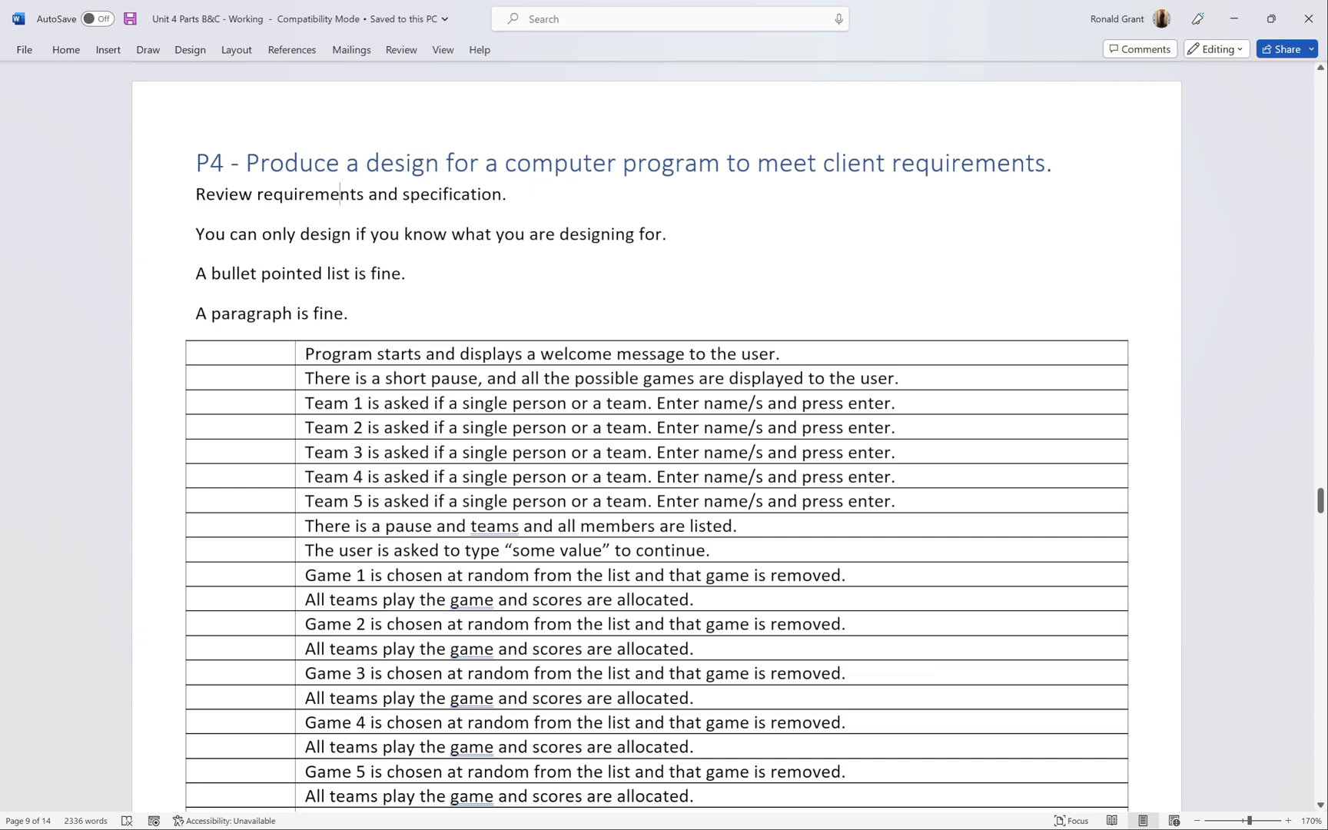
key(Home)
key(ctrl+shift+Right)
key(ctrl+shift+Right)
key(ctrl+shift+Right)
key(ctrl+shift+Right)
key(ctrl+shift+Right)
key(ctrl+shift+Right)
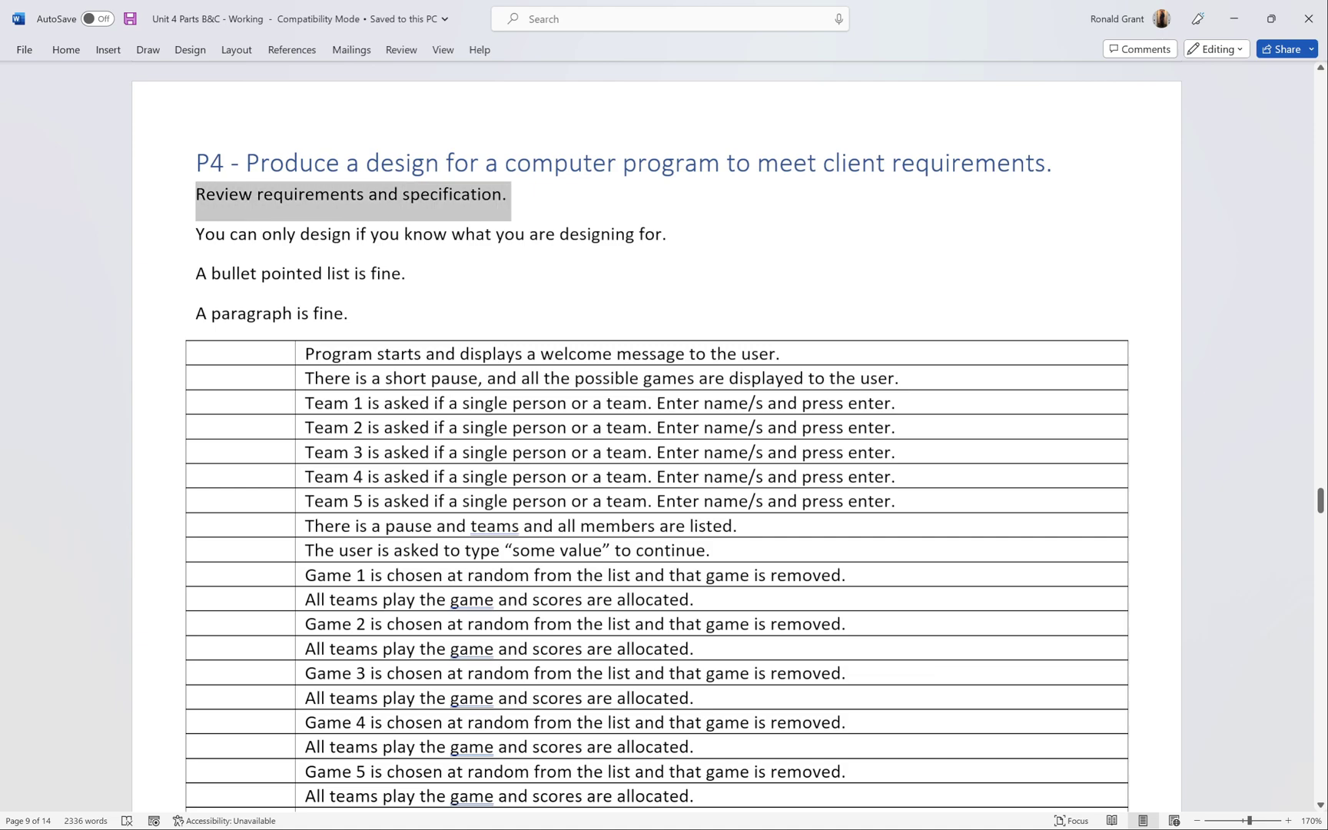
key(shift+Left)
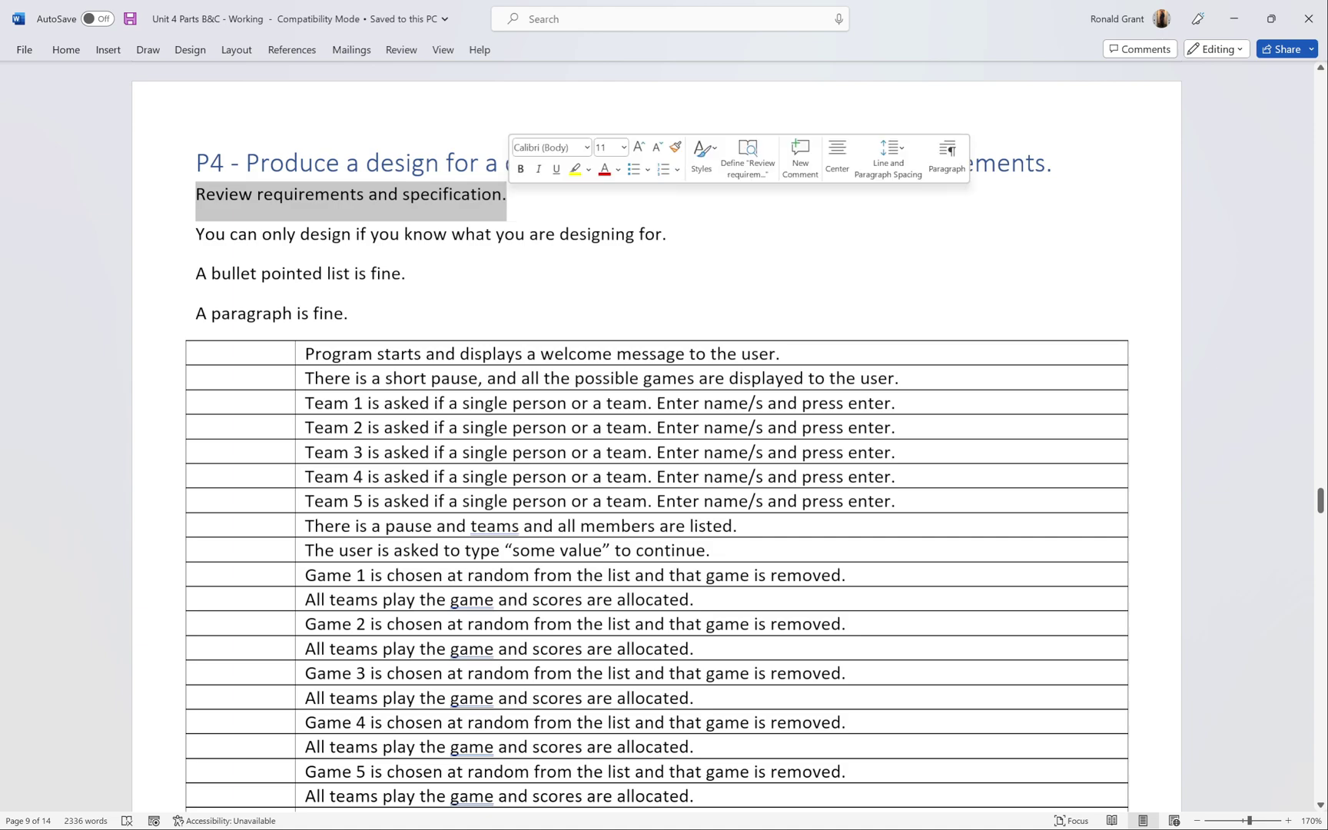
click(493, 219)
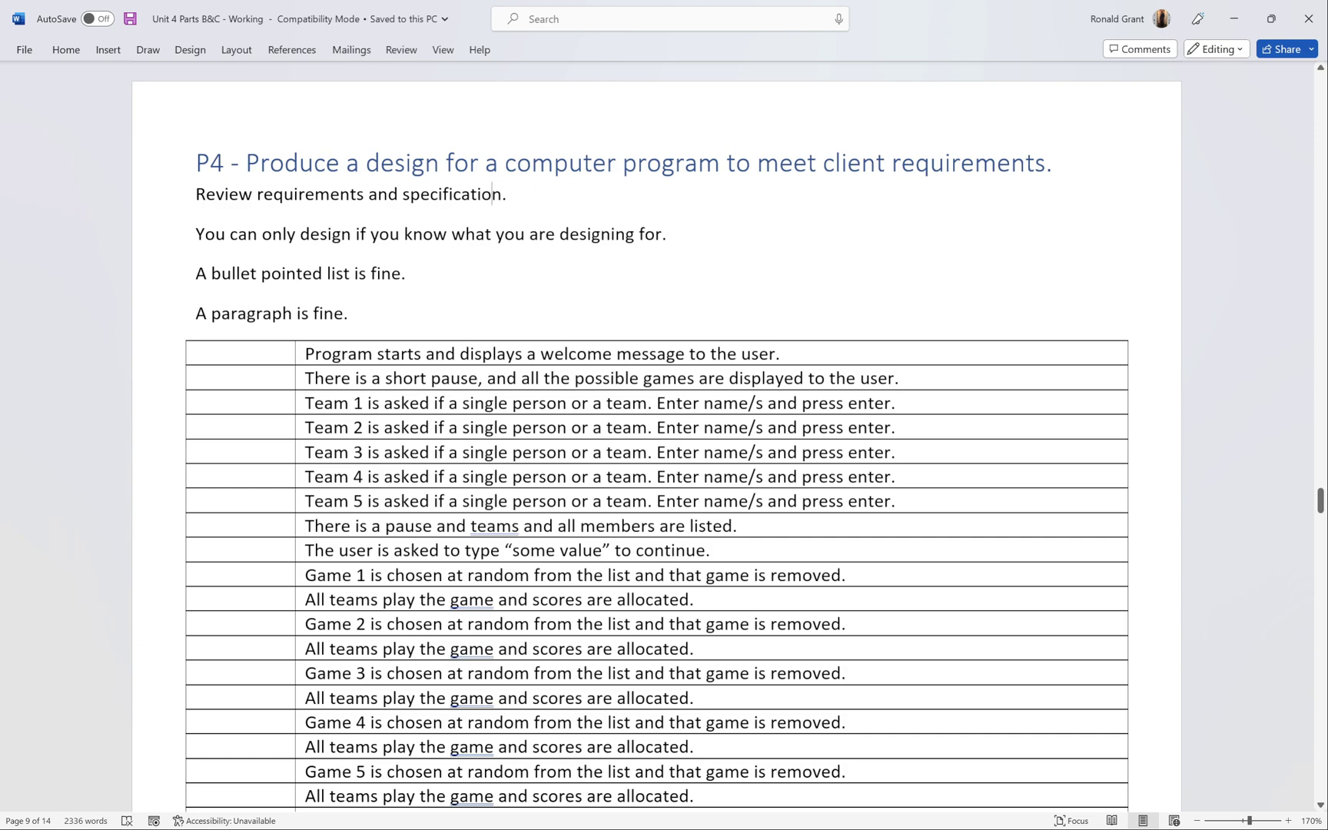
Reselect the Review requirements line and pick out the words 'requirements' and 'specification'.
key(Home)
key(ctrl+shift+Right)
key(ctrl+shift+Right)
key(ctrl+shift+Right)
key(ctrl+shift+Right)
key(ctrl+shift+Right)
key(ctrl+shift+Right)
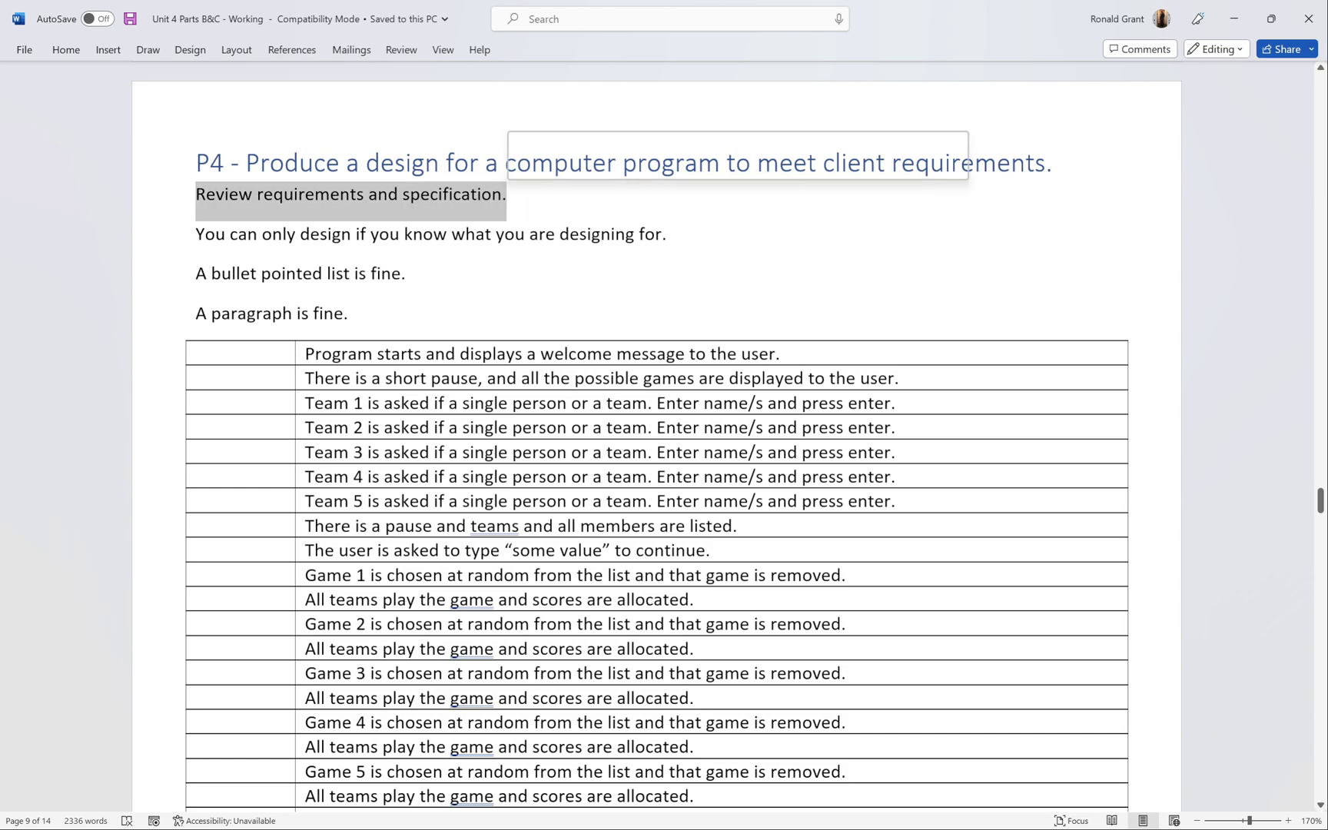
double_click(295, 193)
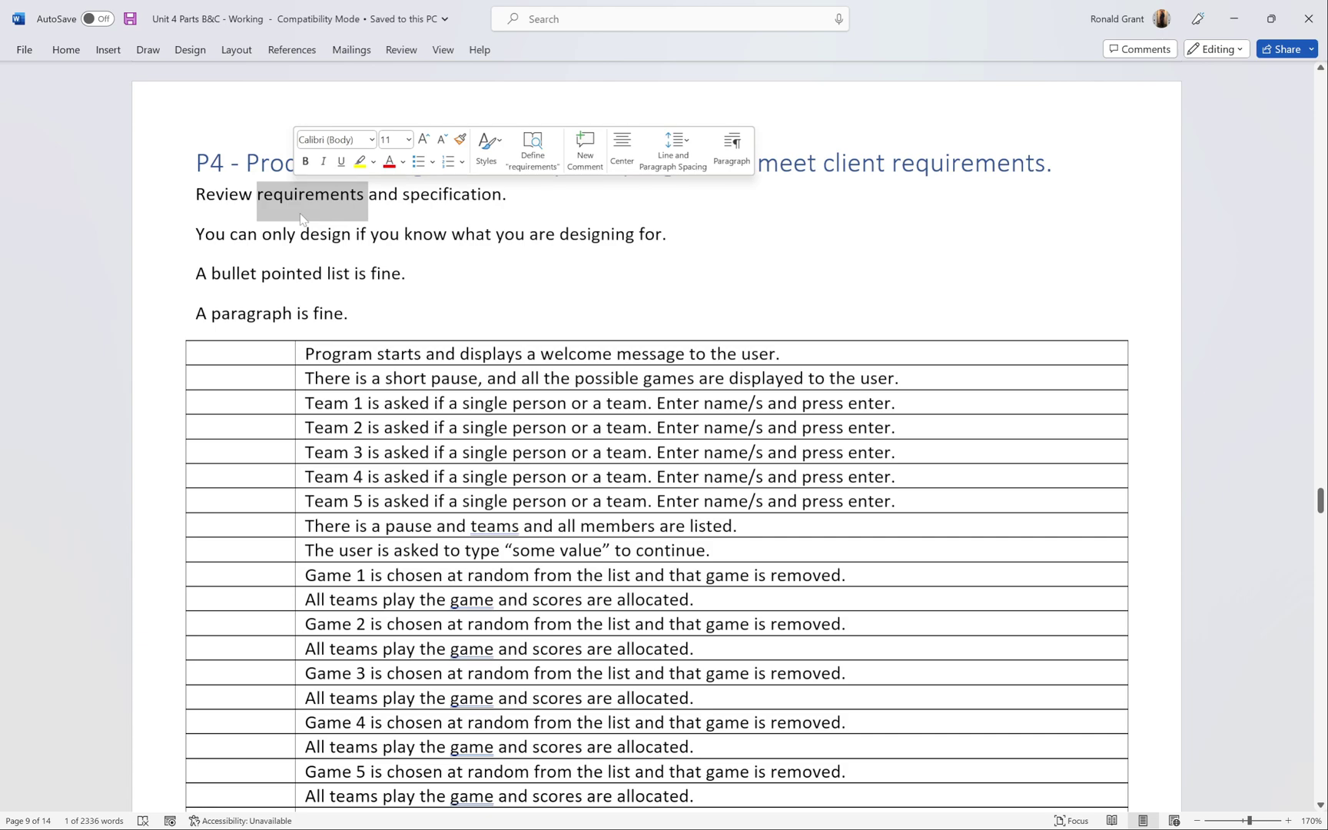
double_click(428, 196)
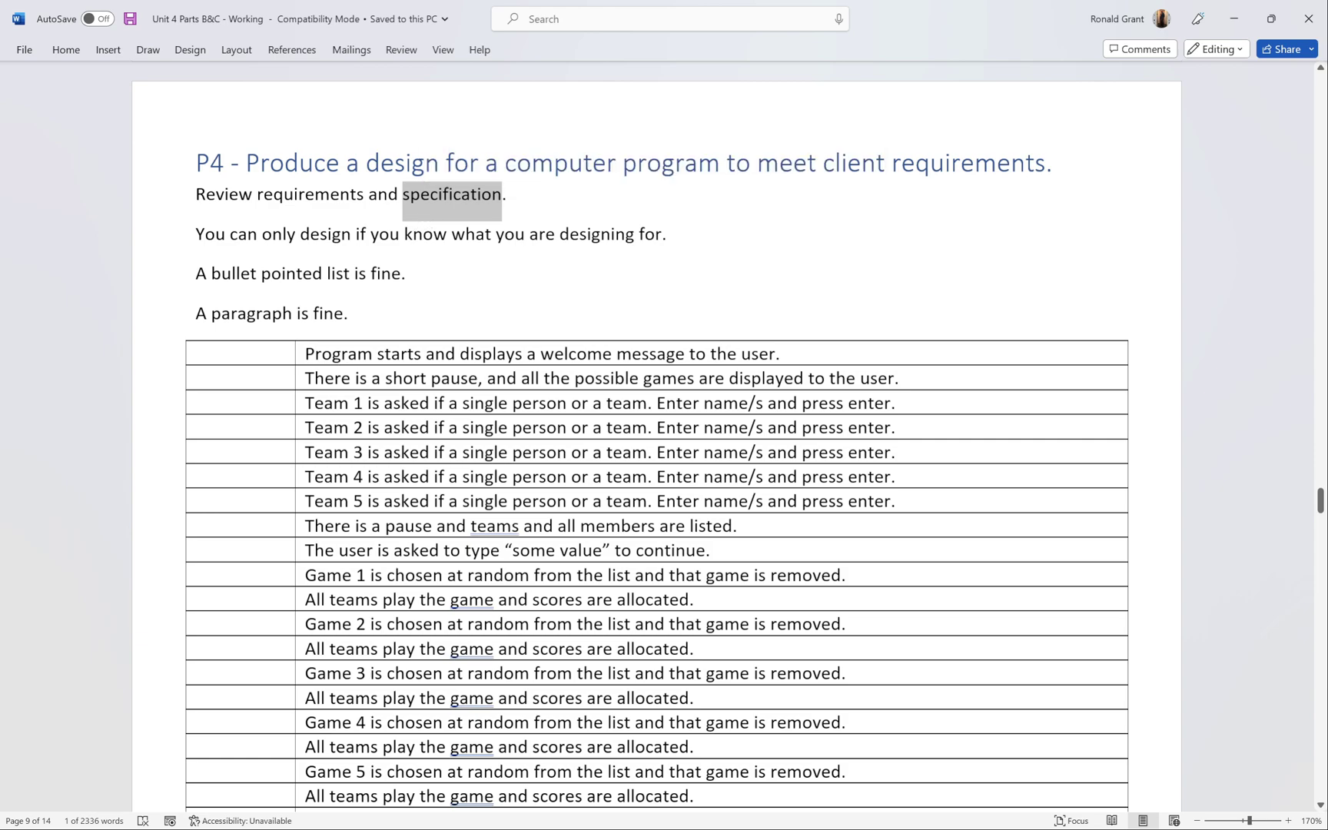
Highlight the design-knowledge, bullet pointed list and 'A paragraph is fine.' requirement lines.
drag(216, 233, 676, 238)
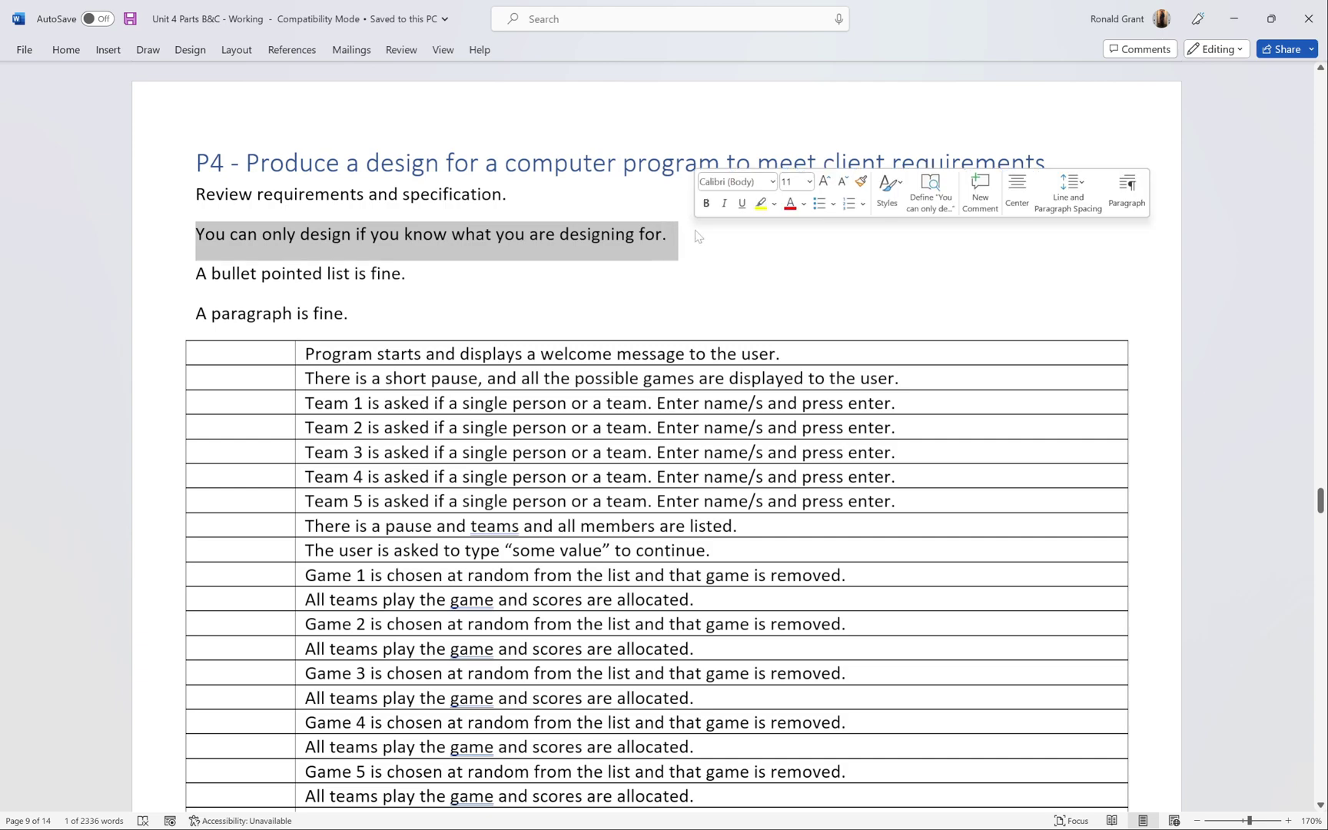
drag(416, 275, 197, 276)
drag(362, 313, 196, 313)
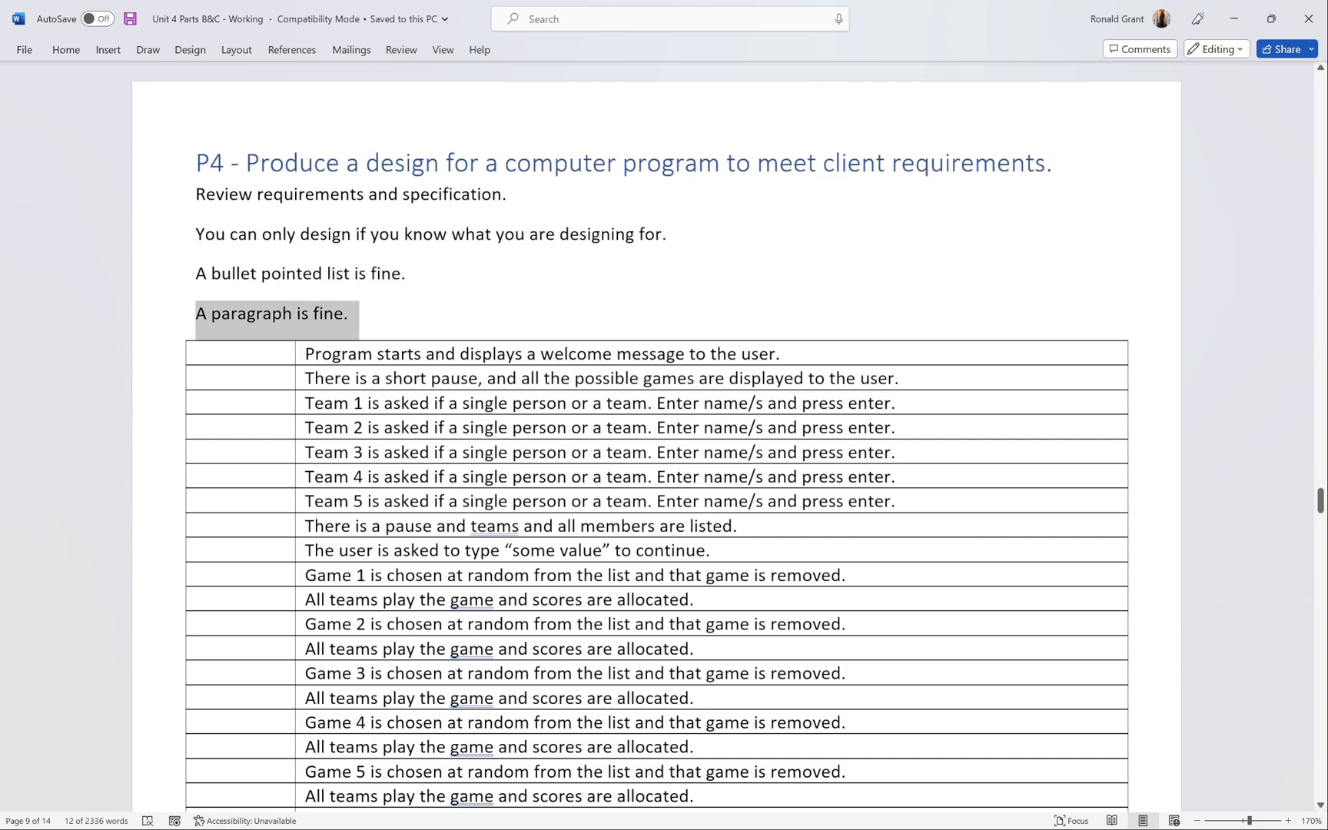
click(350, 314)
drag(350, 313, 198, 280)
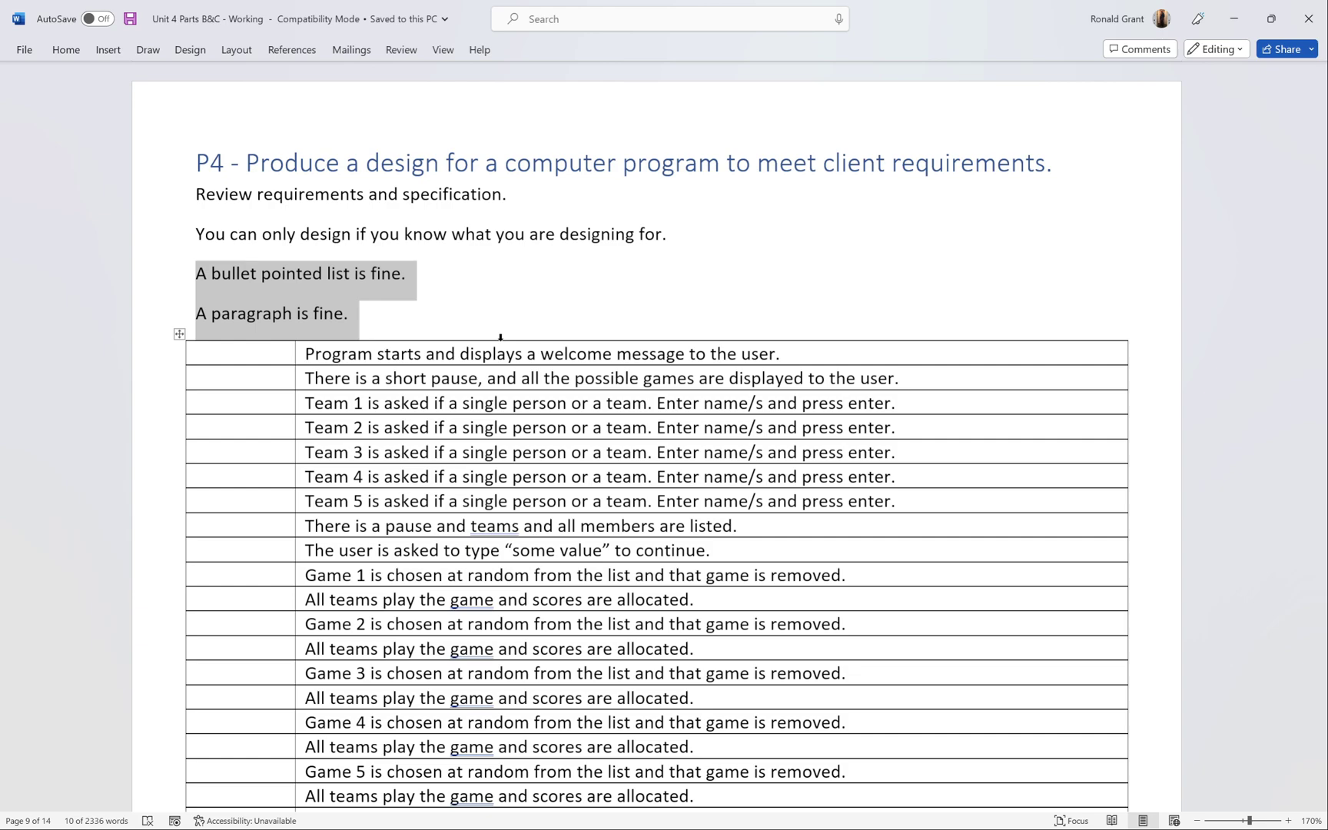
click(389, 339)
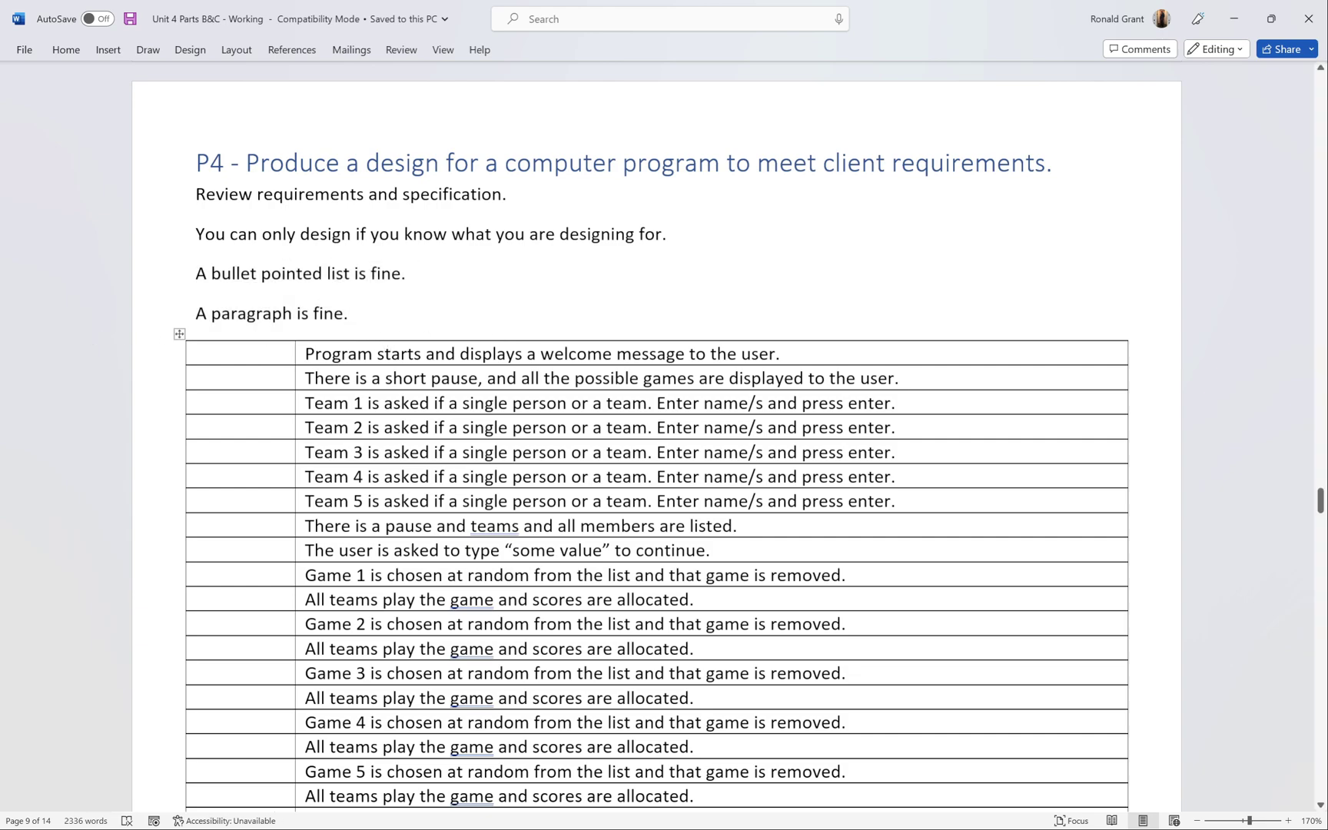
Highlight the welcome message row in the steps table.
scroll(663, 430, up, 3)
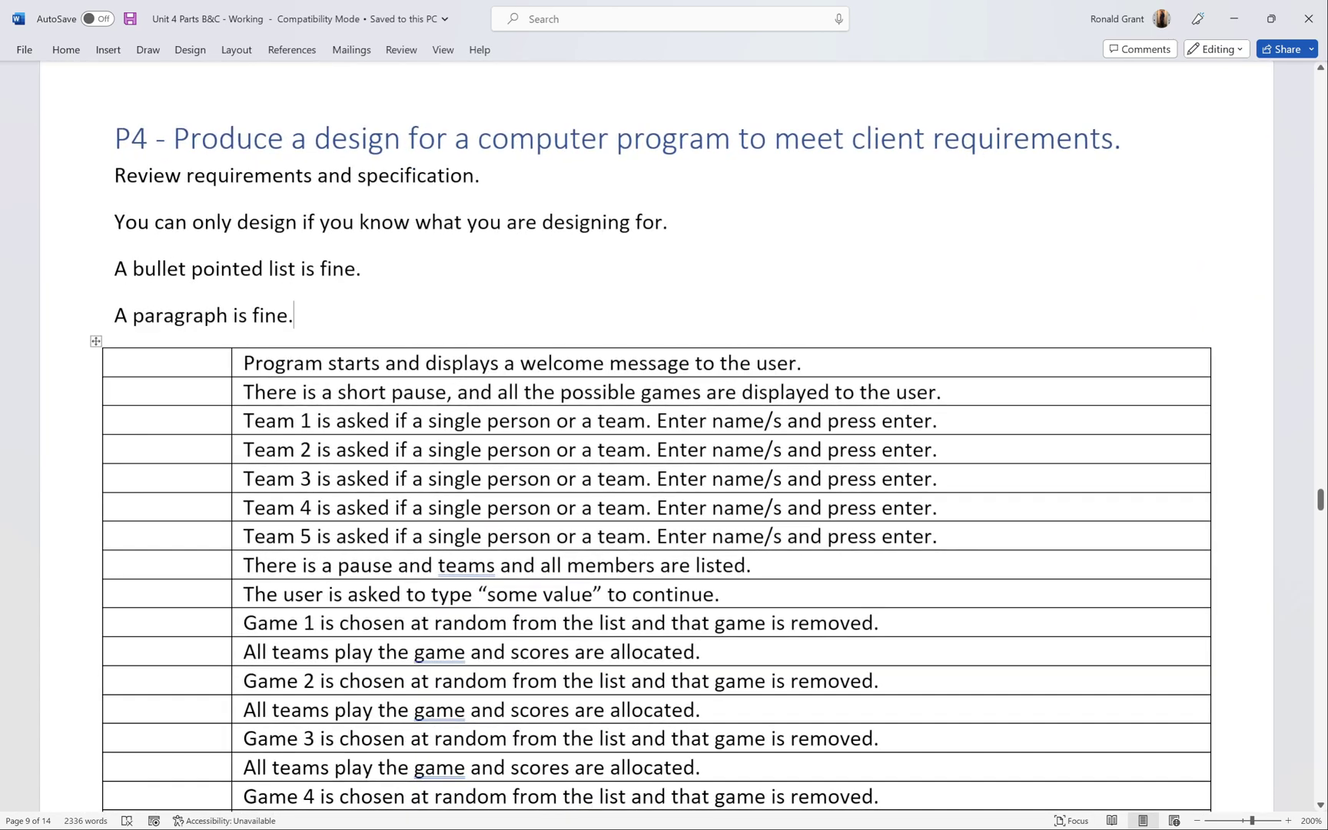
scroll(664, 430, down, 4)
scroll(663, 431, up, 2)
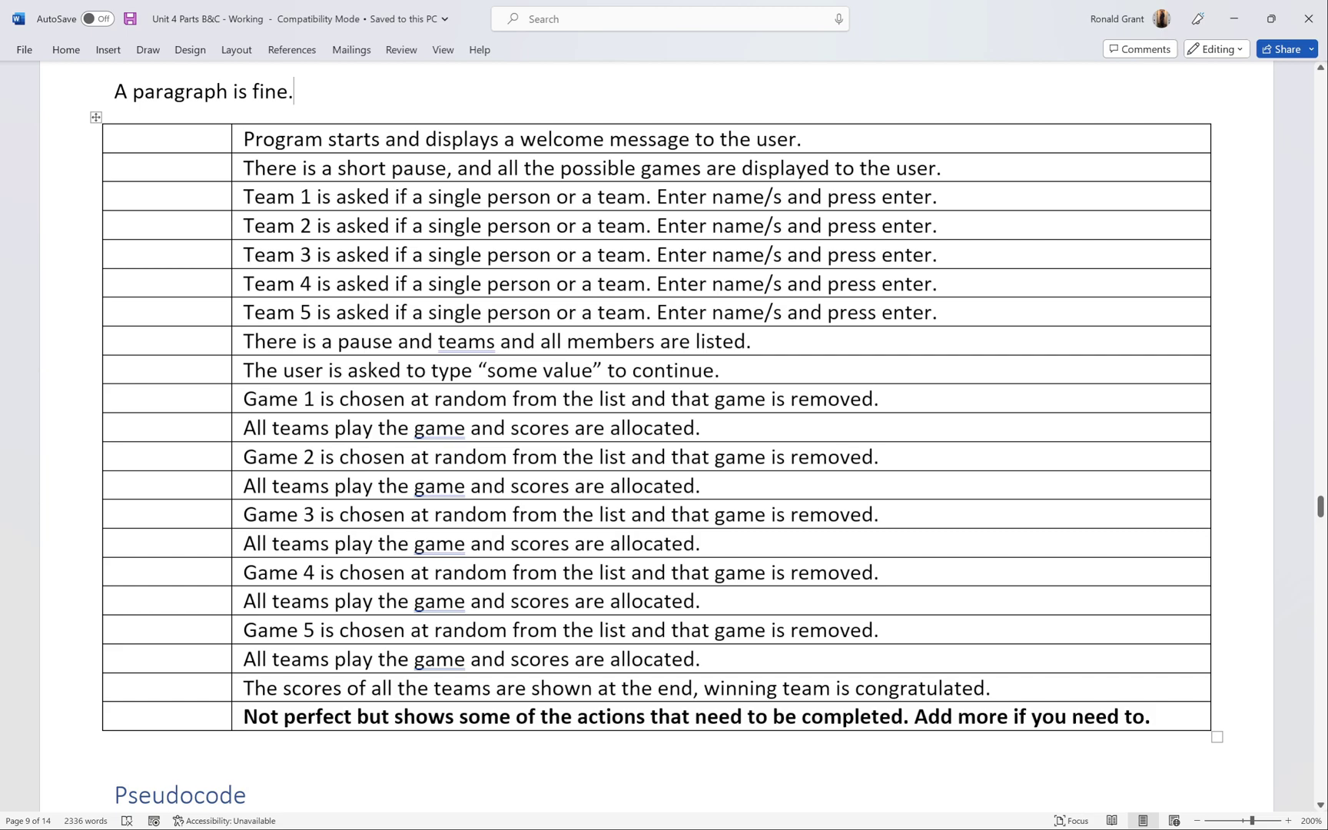
scroll(656, 437, up, 1)
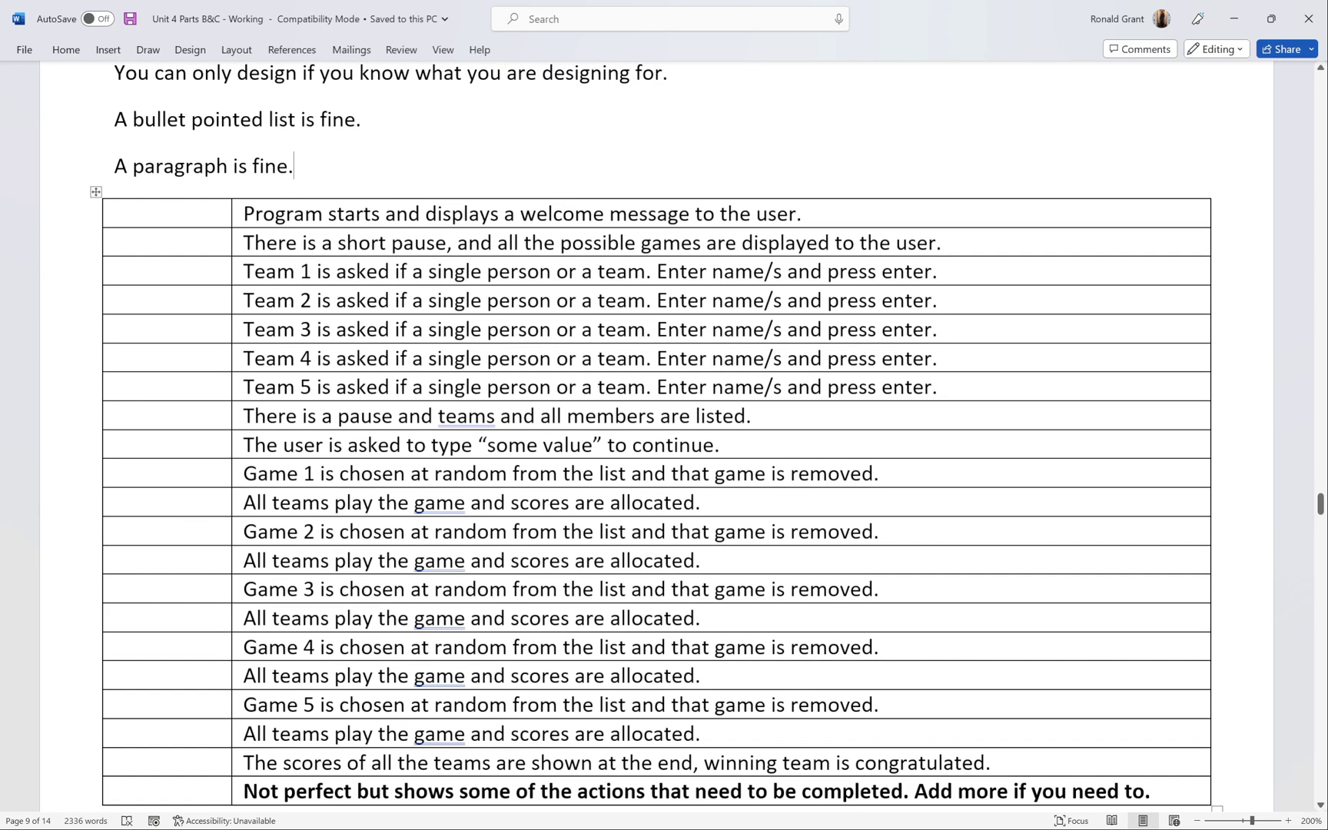
drag(802, 213, 263, 216)
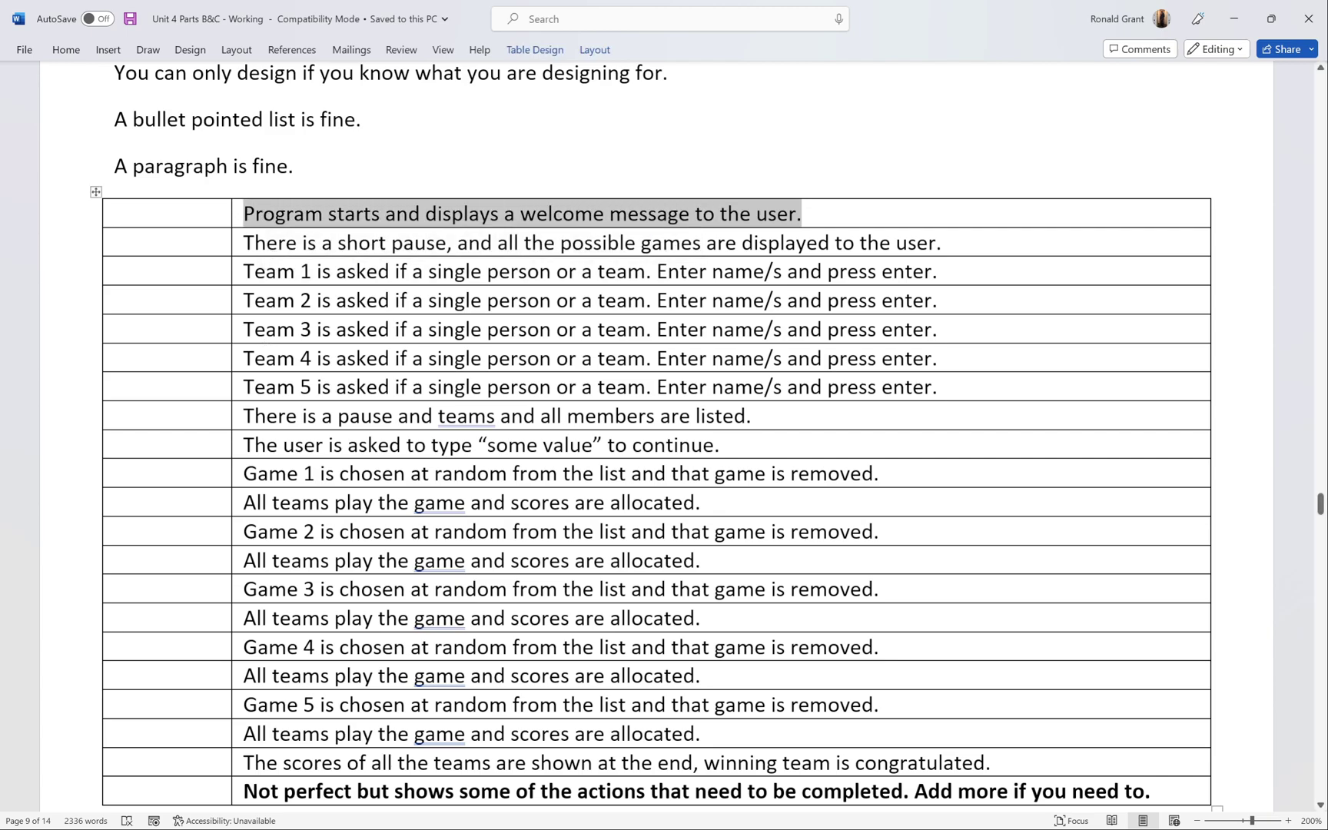
click(277, 329)
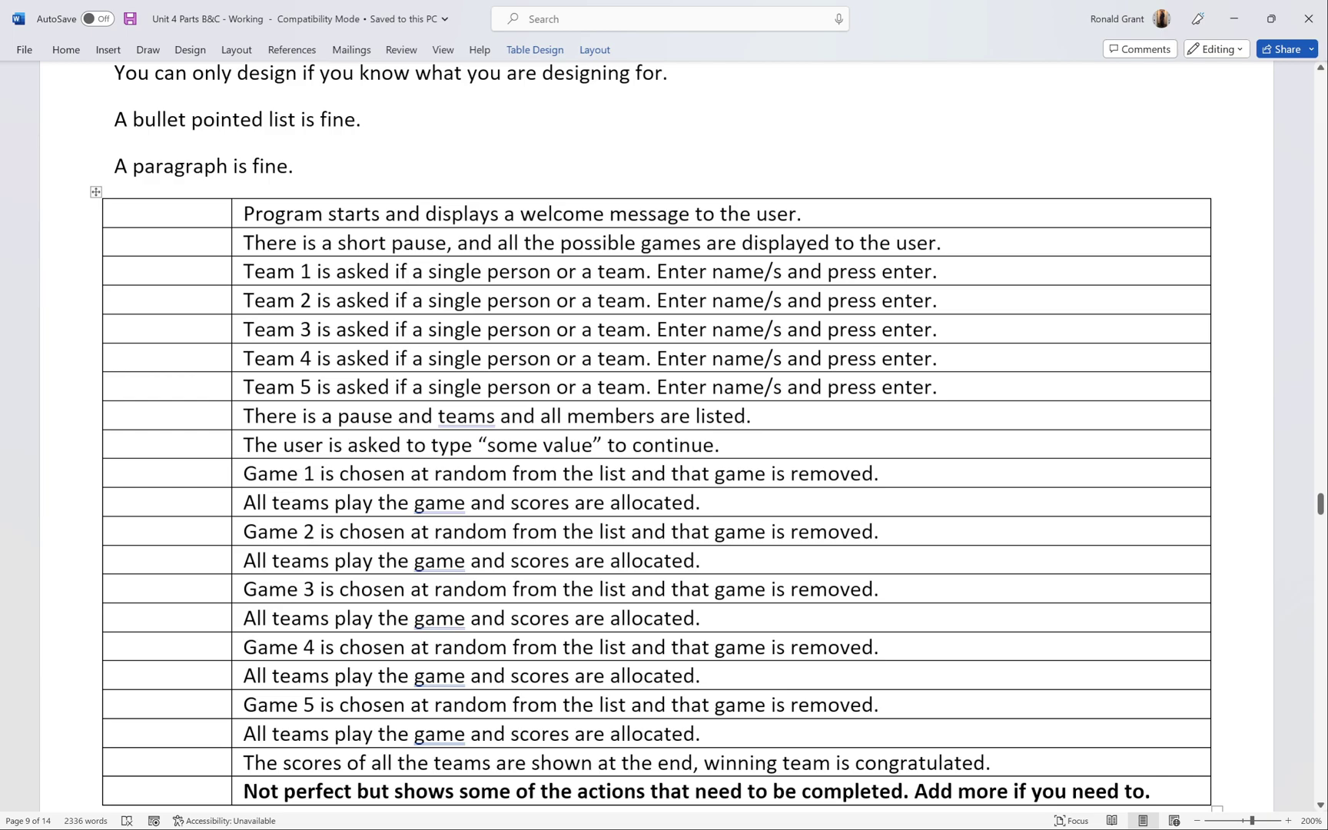
Highlight the Team 1 to Team 5 input rows of the steps table.
drag(939, 271, 261, 278)
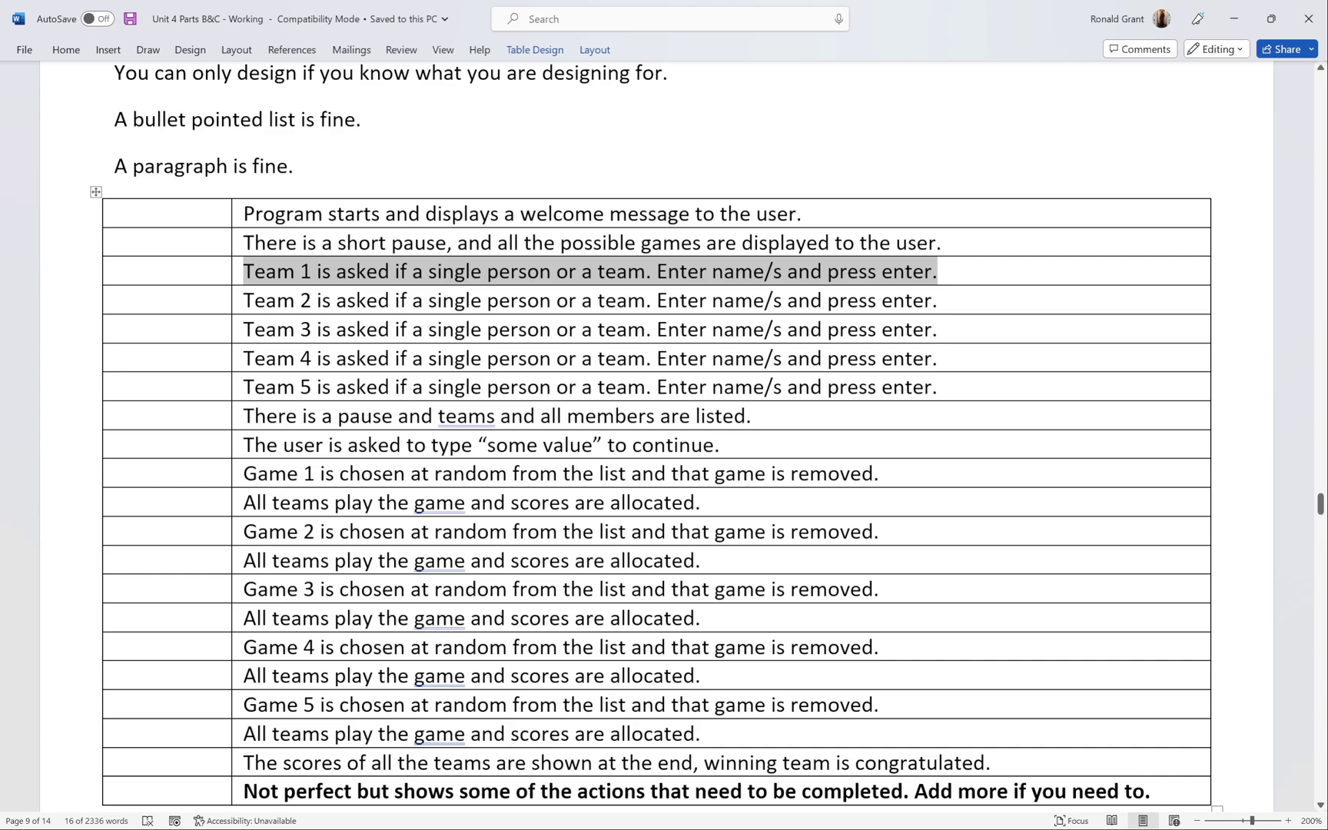
drag(243, 300, 932, 300)
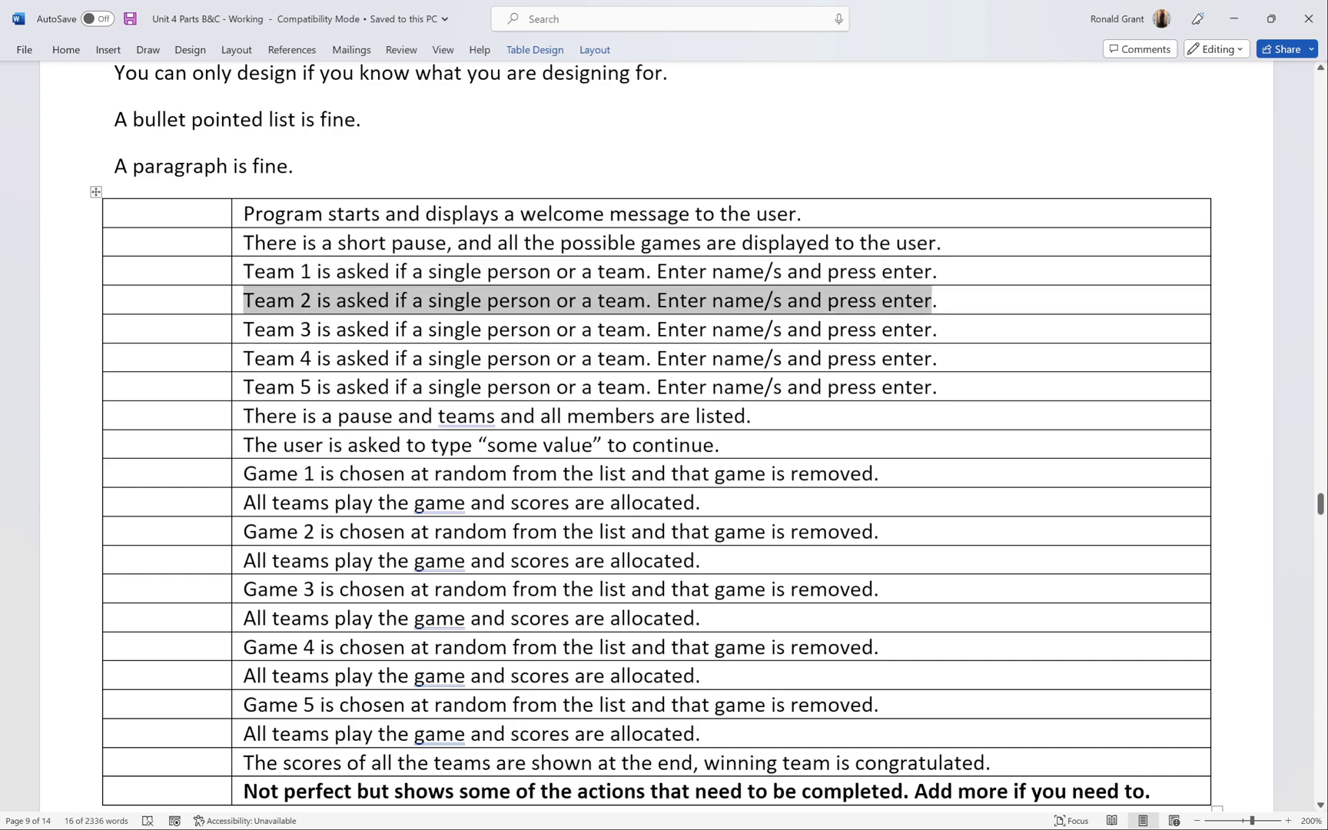
drag(300, 329, 411, 329)
drag(301, 358, 395, 358)
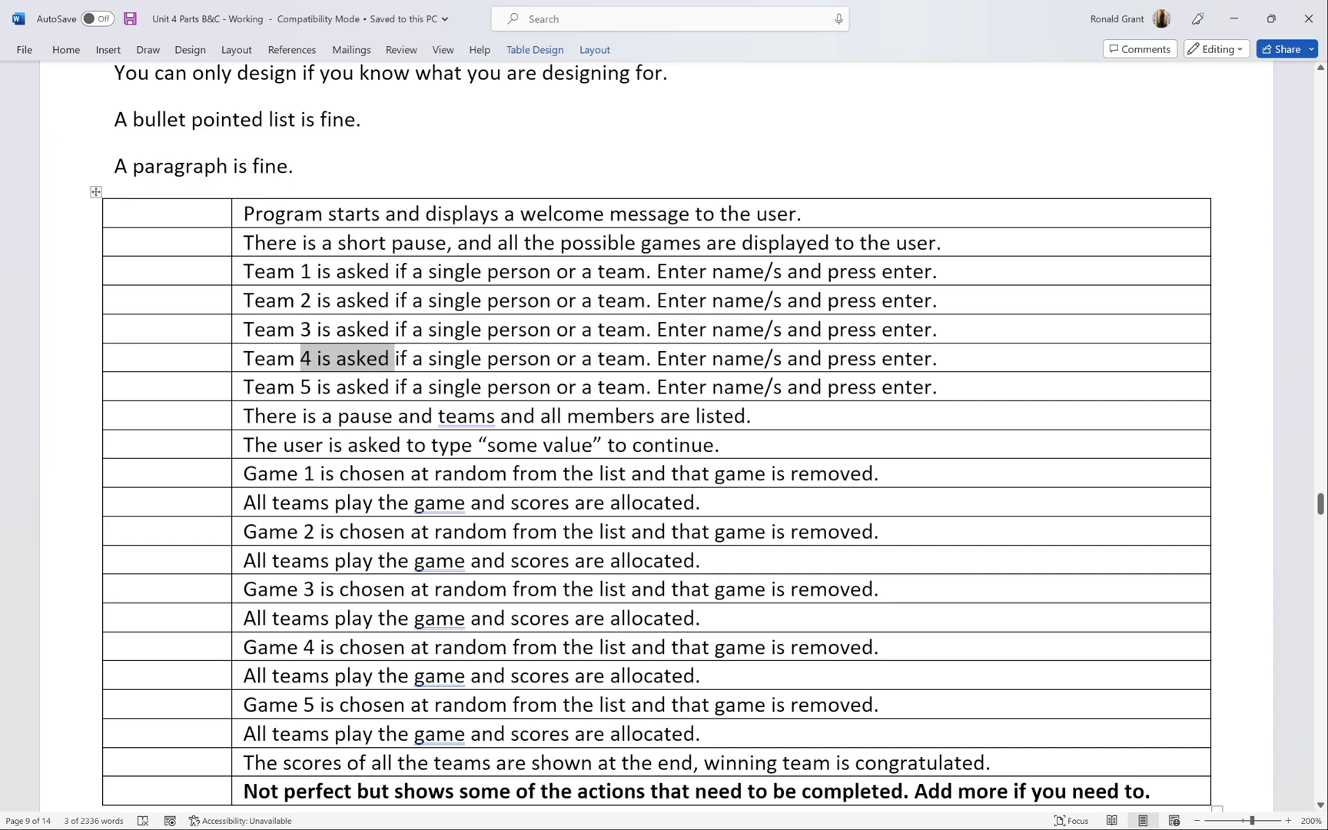
drag(244, 387, 937, 386)
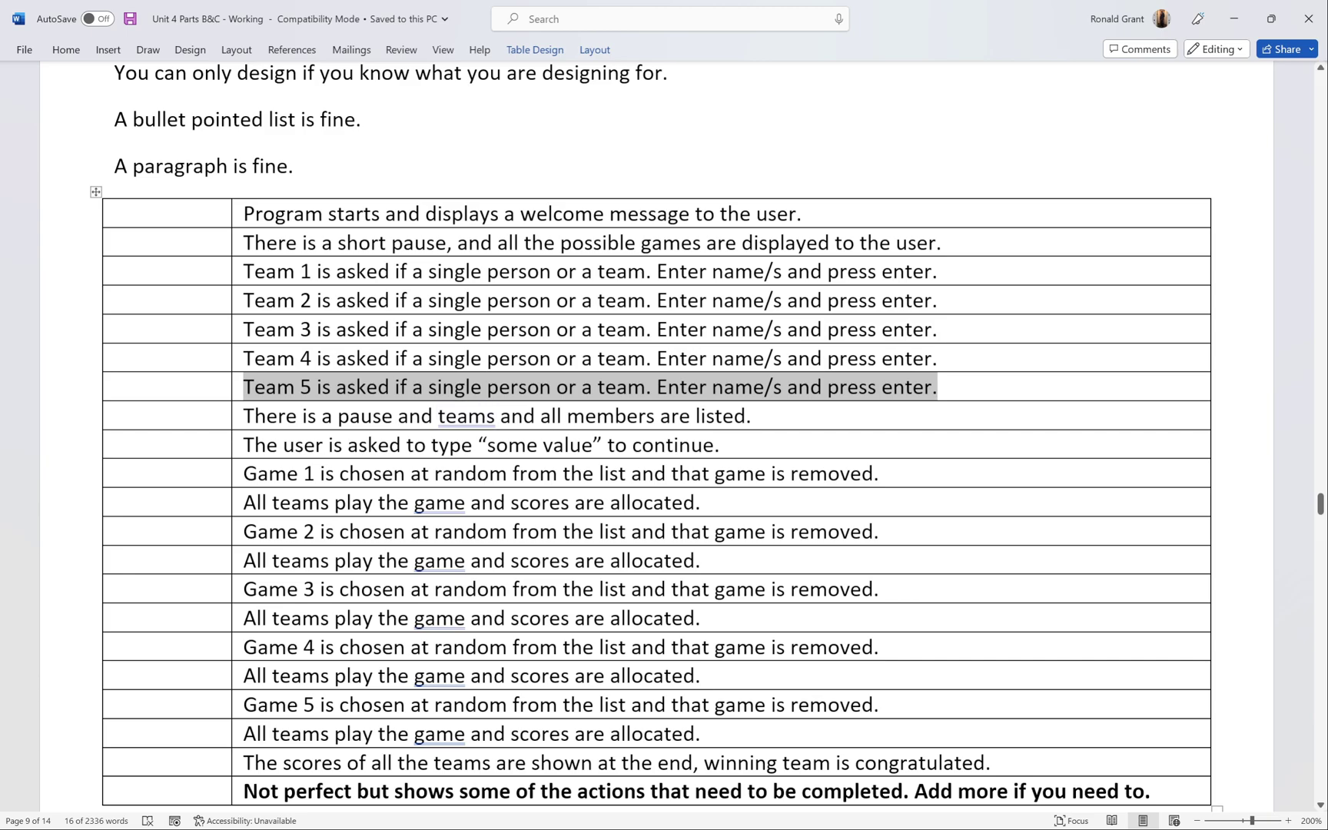
Highlight the pause-and-members-listed row and the row asking the user for some value.
drag(752, 415, 263, 428)
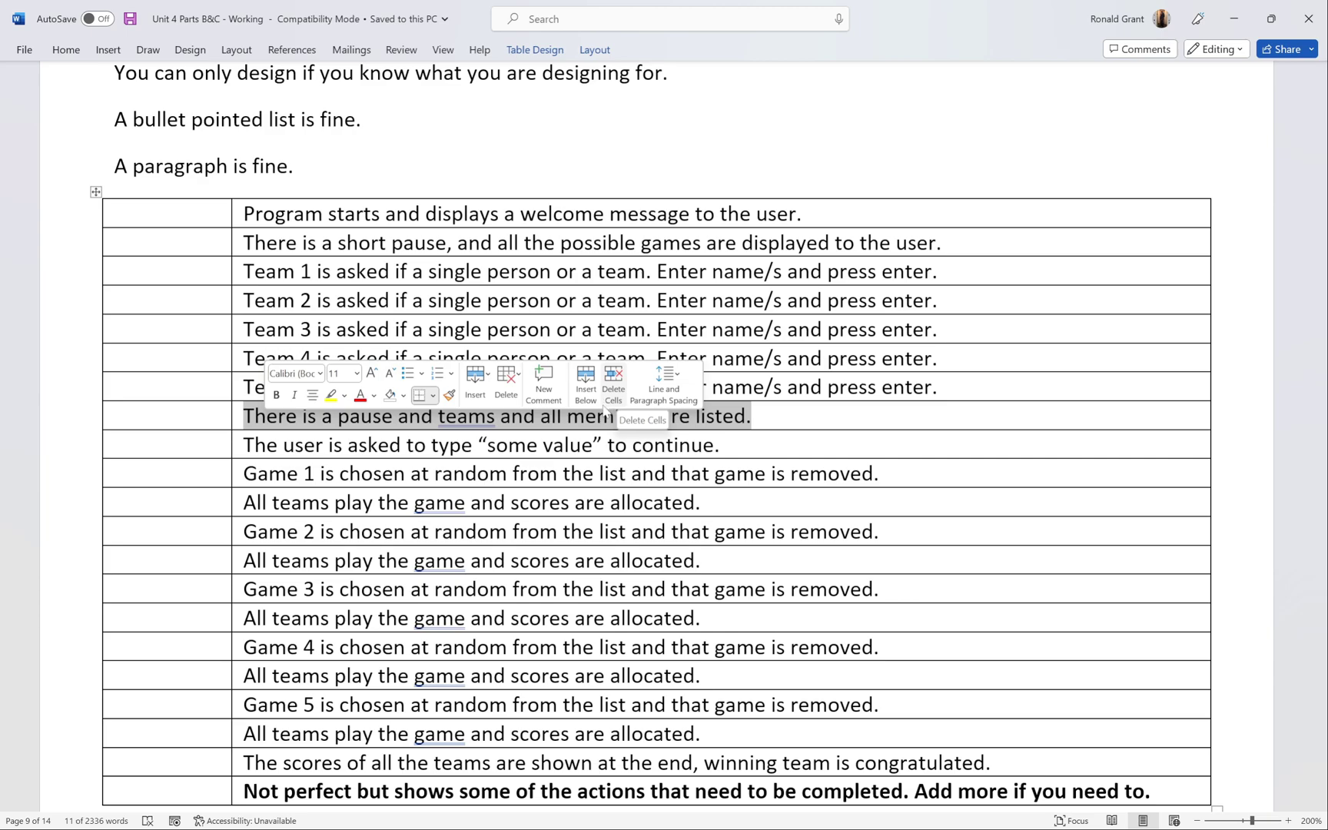
drag(751, 416, 231, 400)
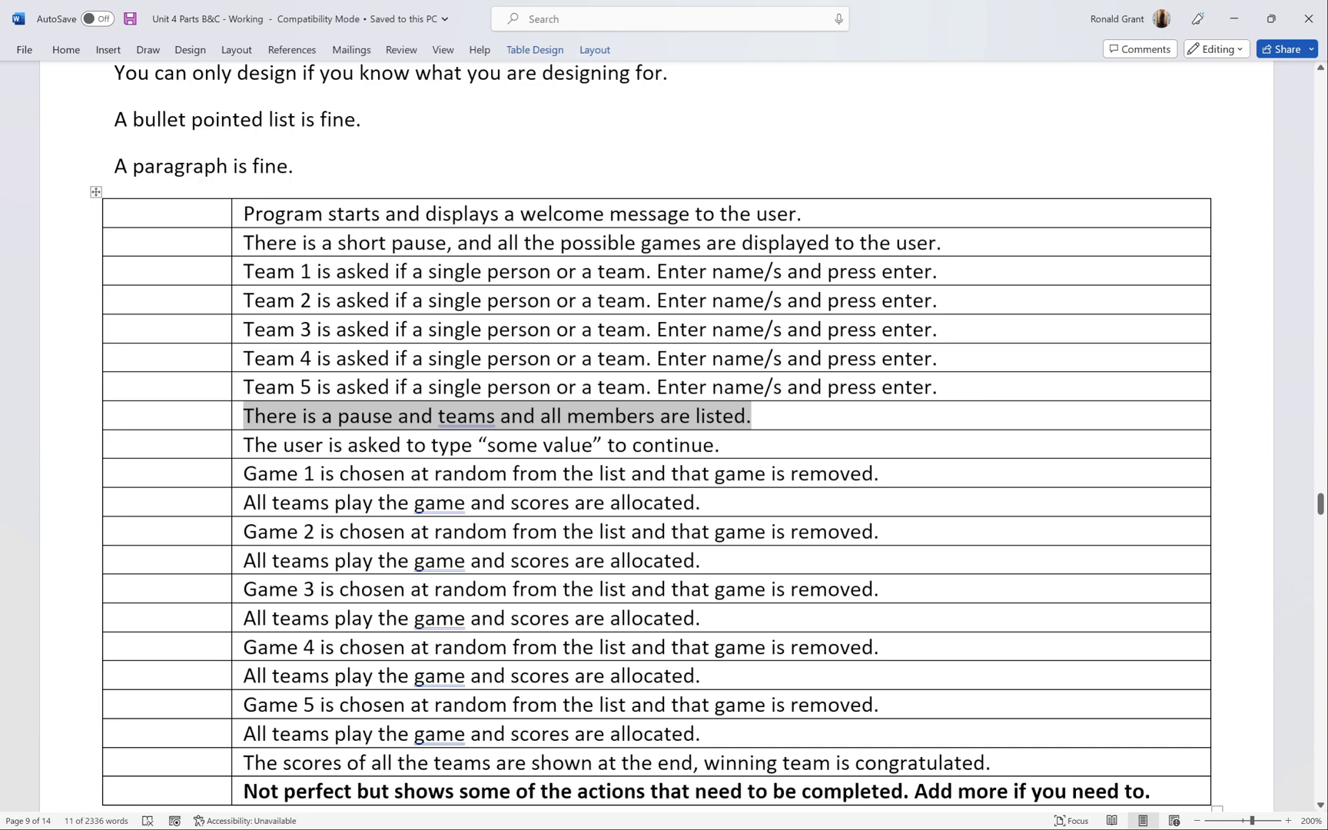
click(719, 445)
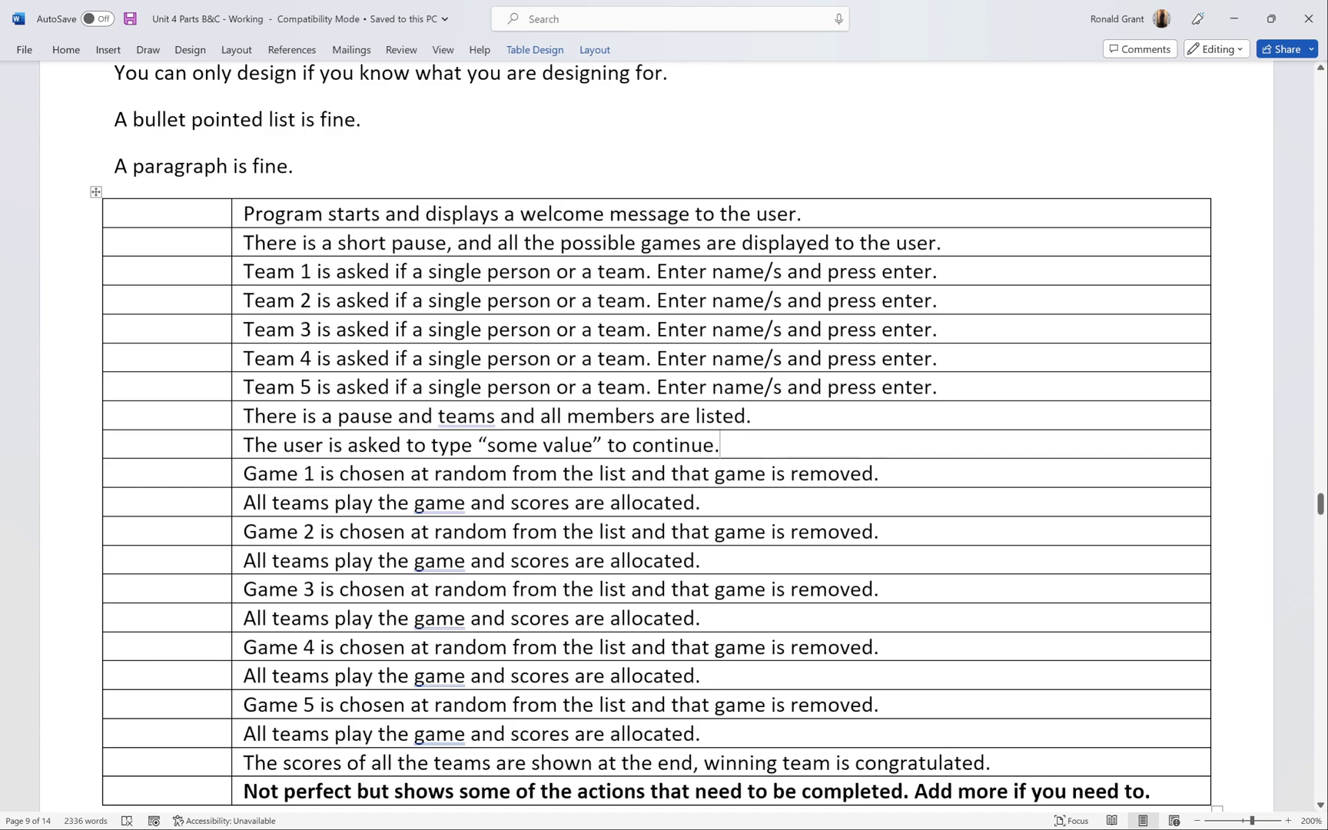
drag(719, 445, 258, 455)
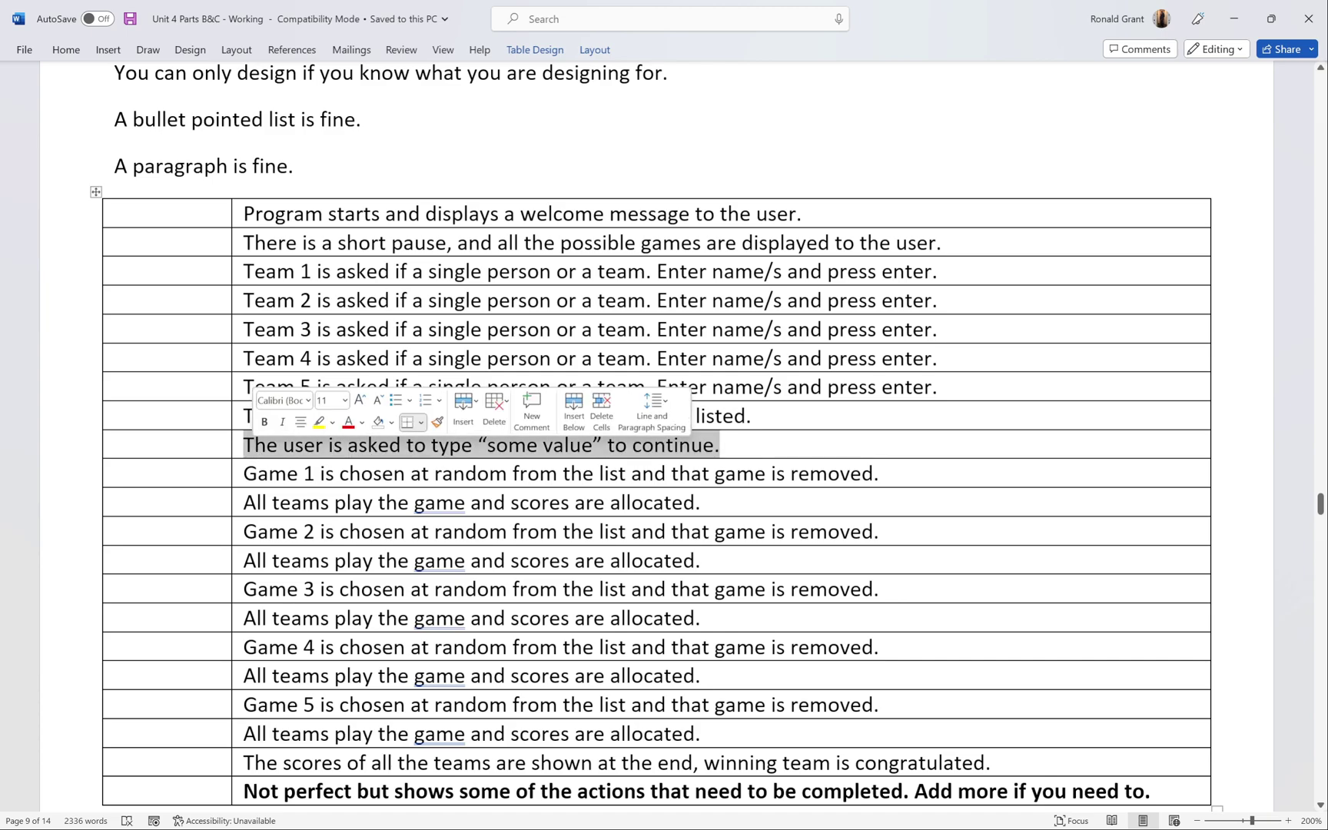
click(380, 457)
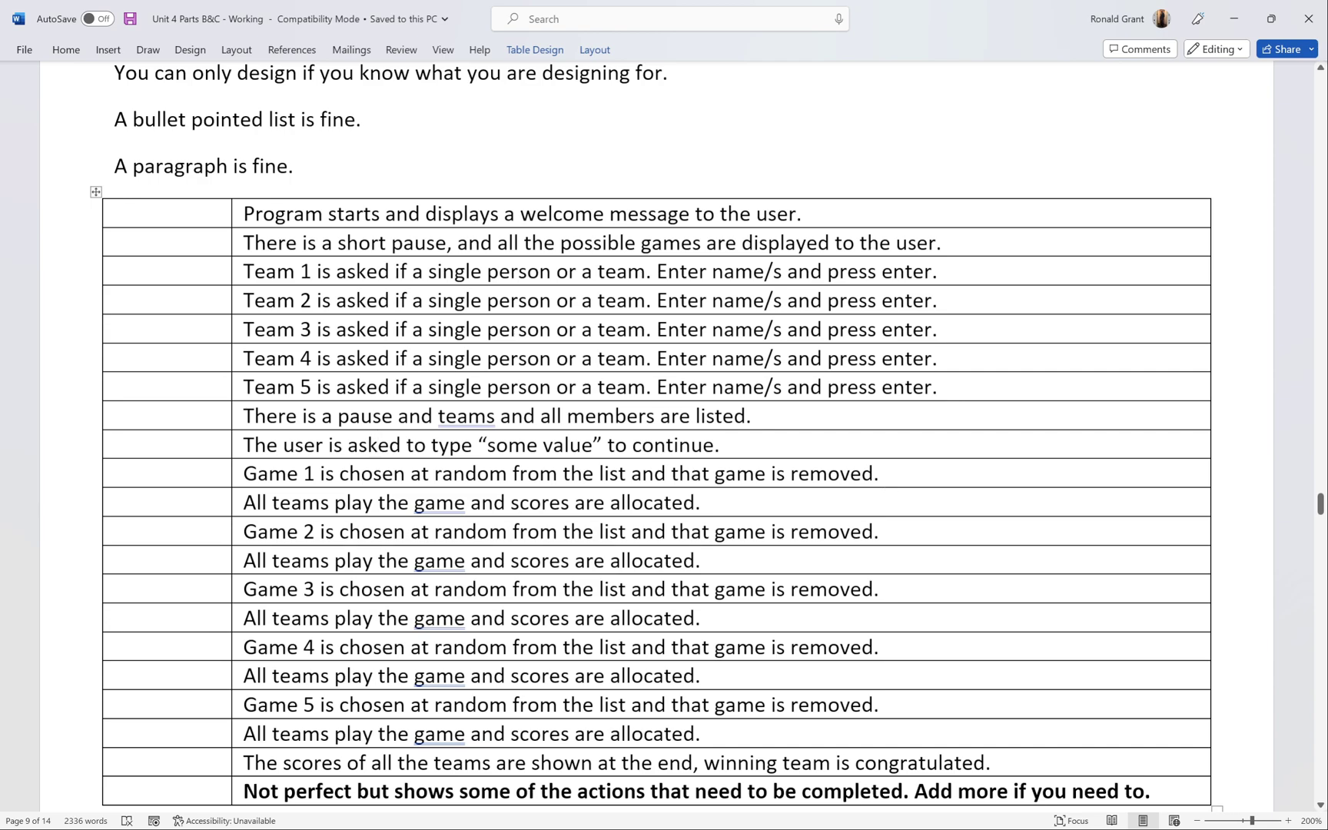
Highlight the Game 1, Game 2 and Game 3 rows with their All teams play rows.
drag(880, 474, 253, 477)
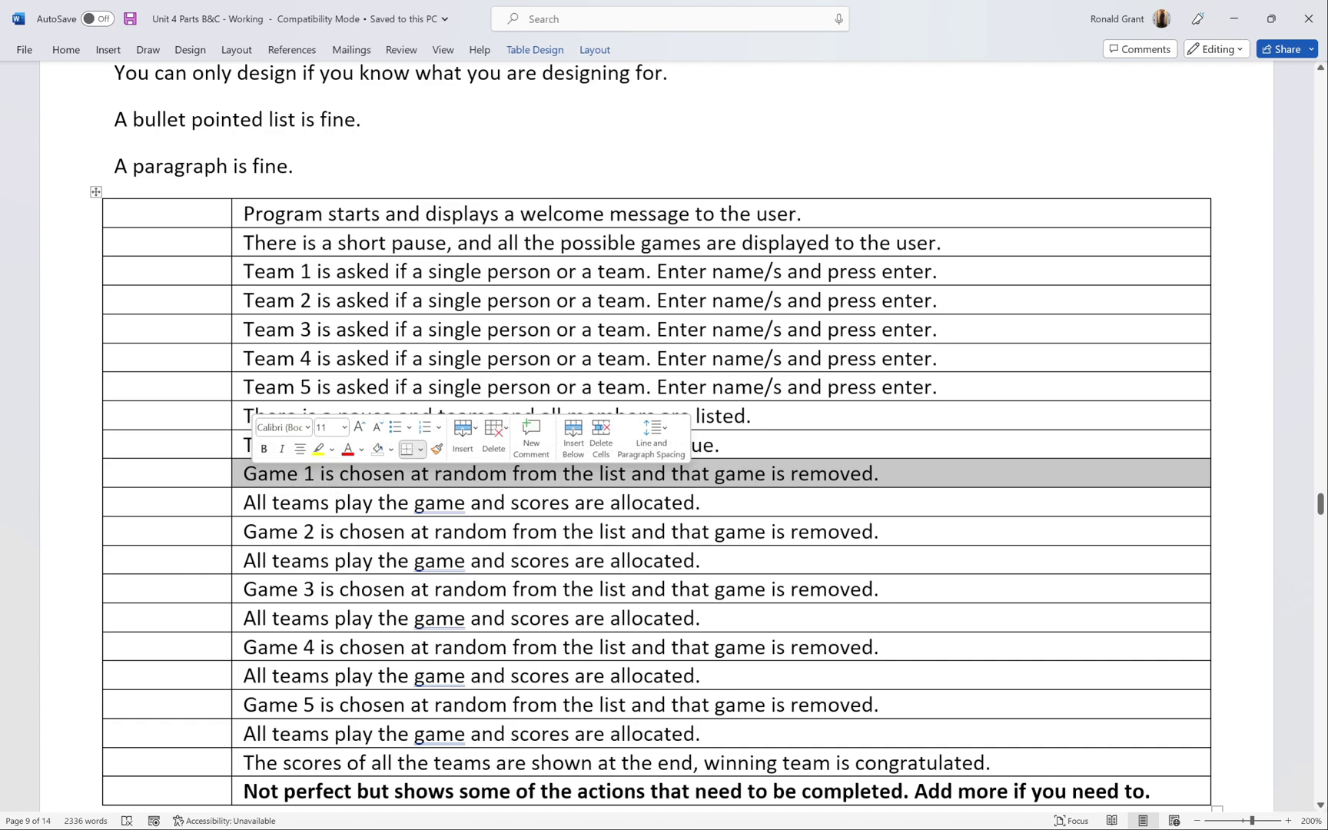
drag(701, 503, 238, 517)
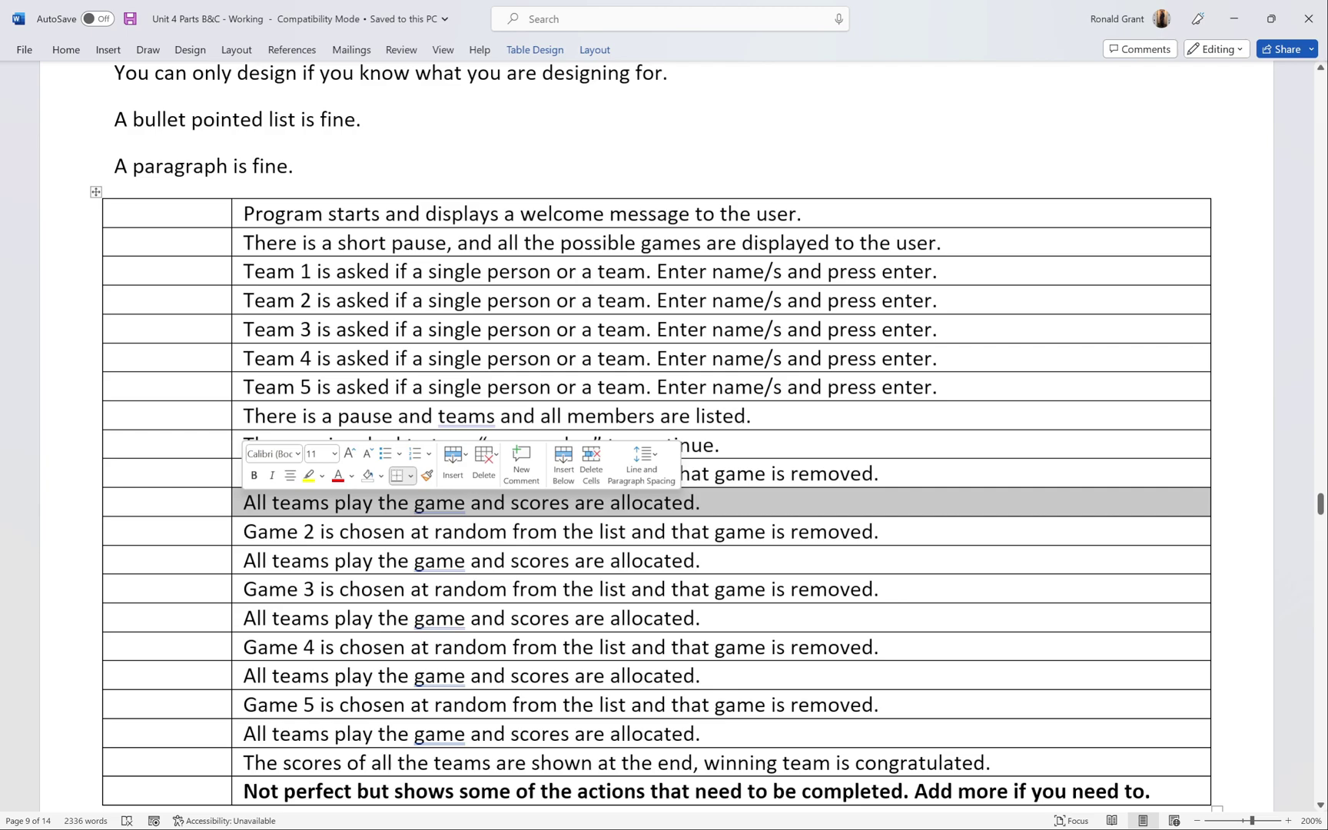
drag(245, 532, 461, 561)
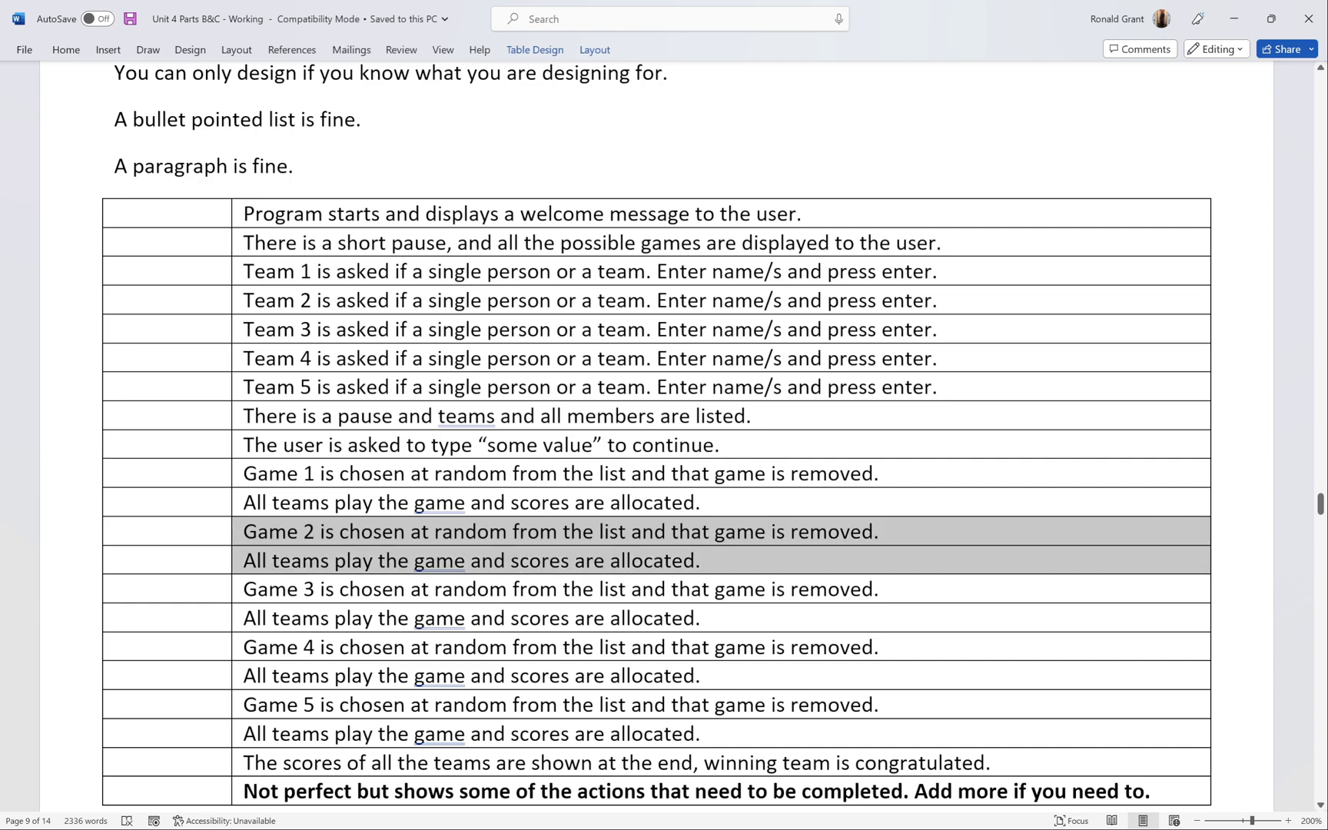
drag(243, 588, 697, 615)
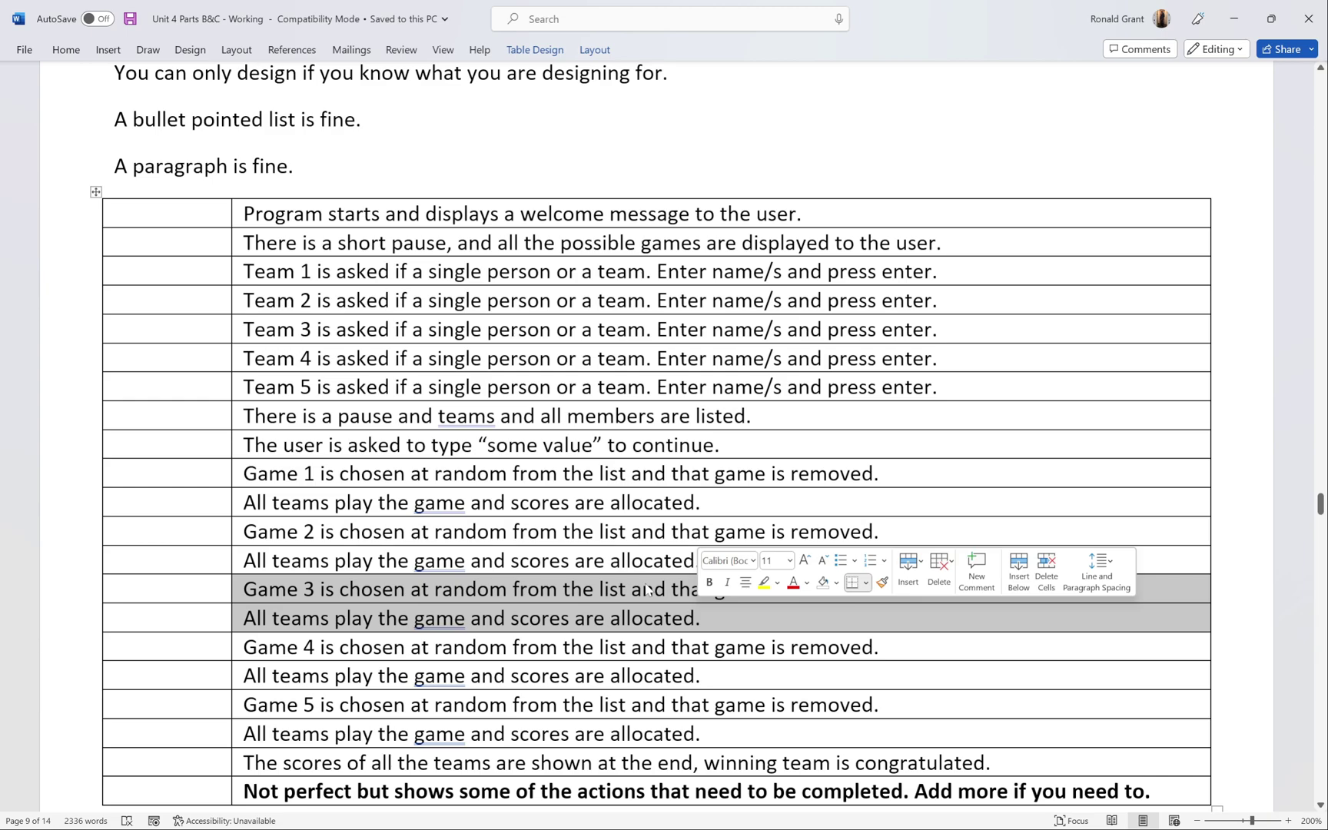
Highlight the remaining game rows and the whole game-process block of the steps table.
scroll(643, 587, down, 3)
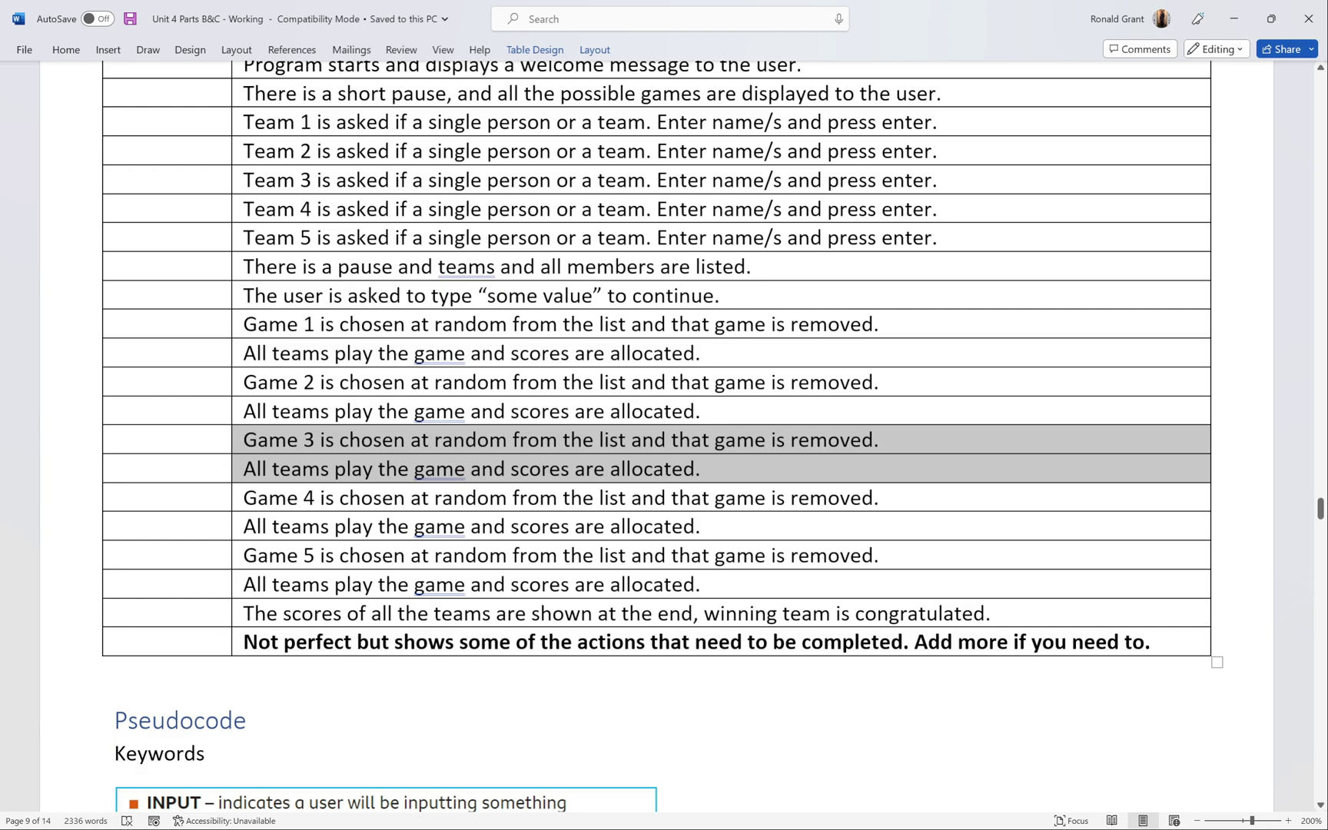
drag(308, 584, 307, 411)
click(298, 555)
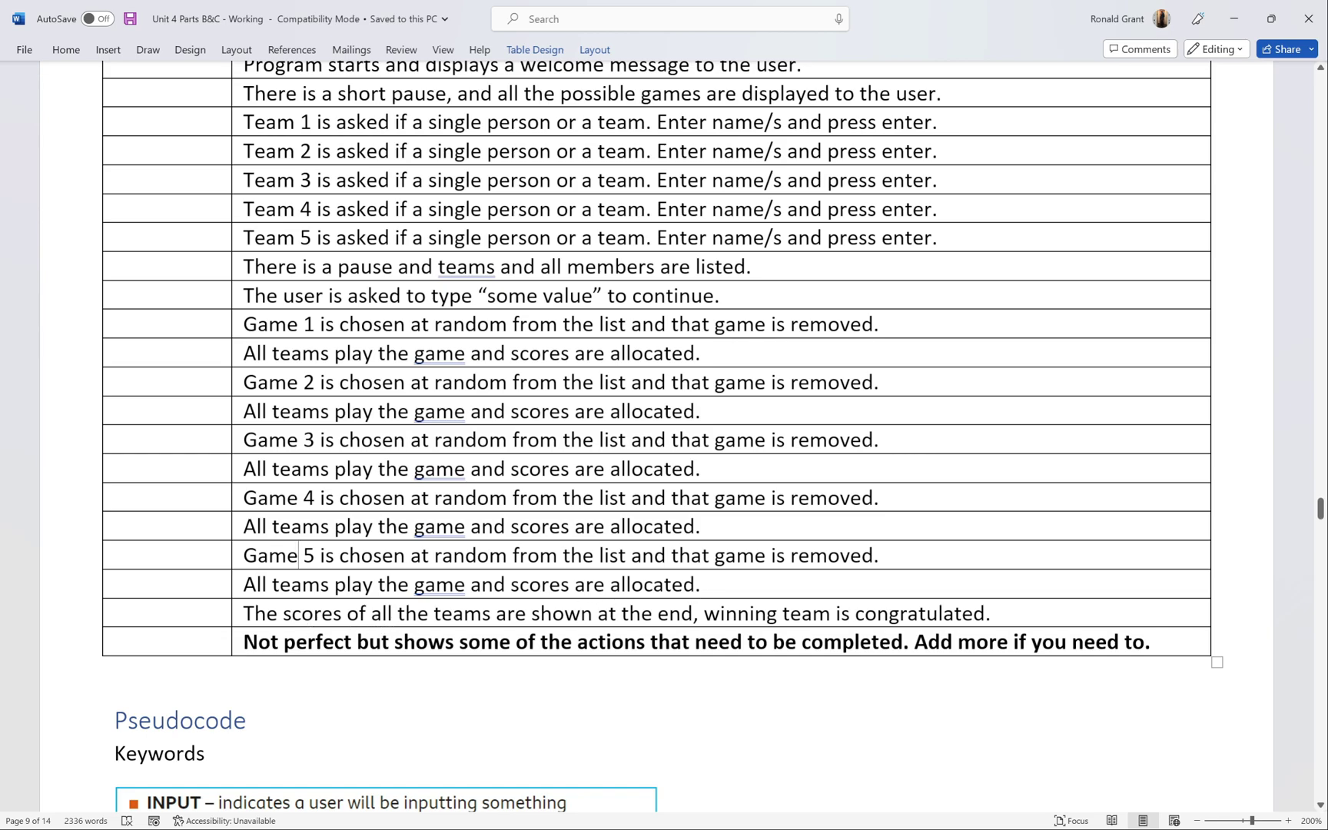
drag(993, 613, 261, 209)
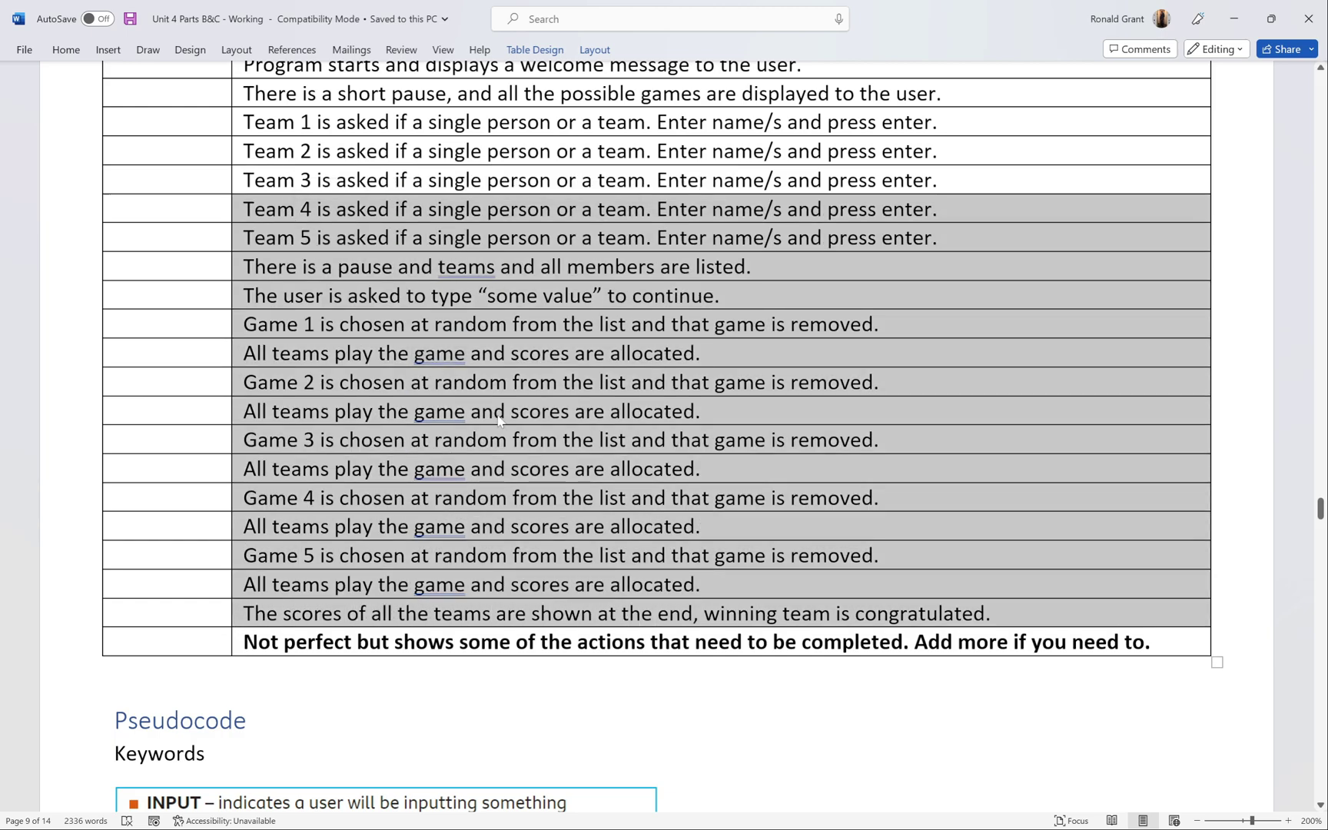
scroll(496, 424, up, 1)
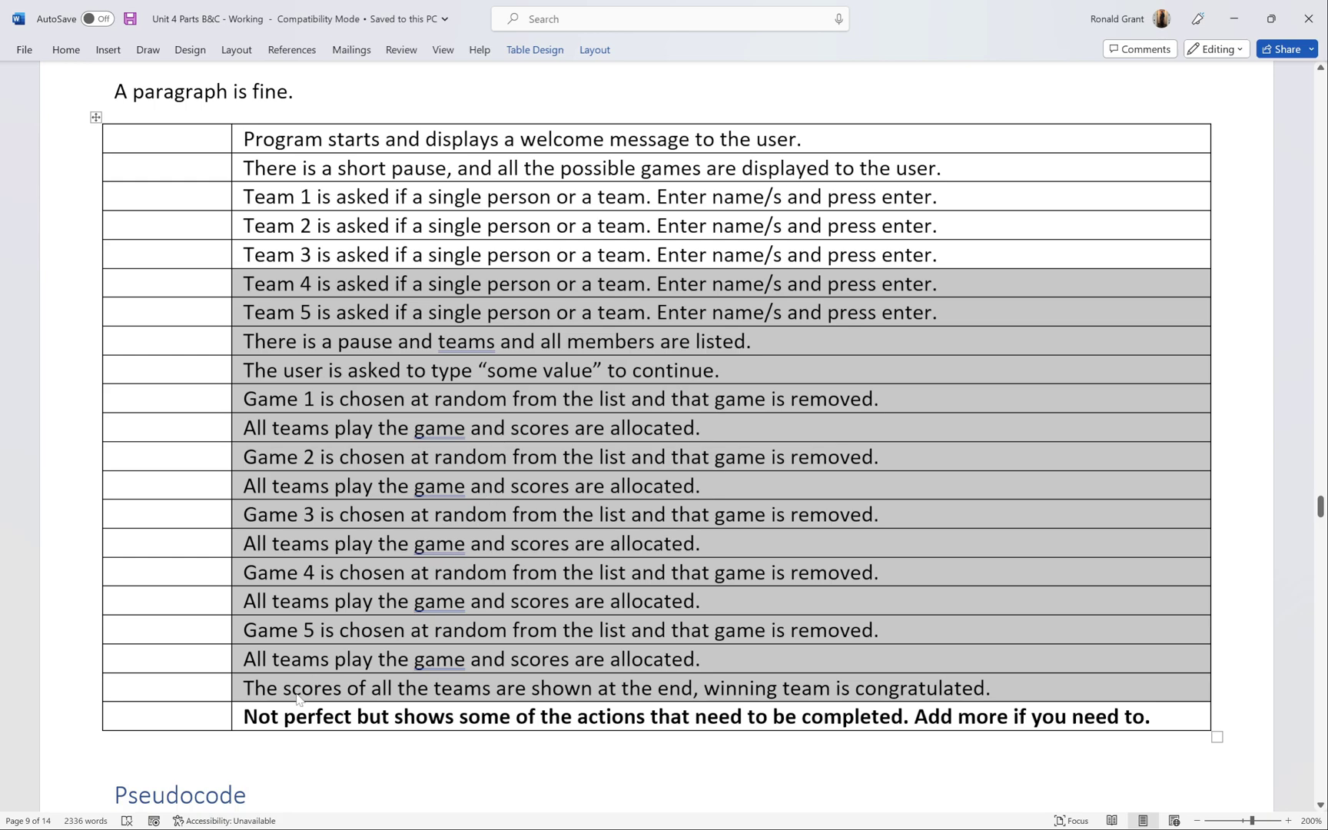
Enlarge the Pseudocode Keywords picture by dragging its corner handle outward.
scroll(289, 506, down, 5)
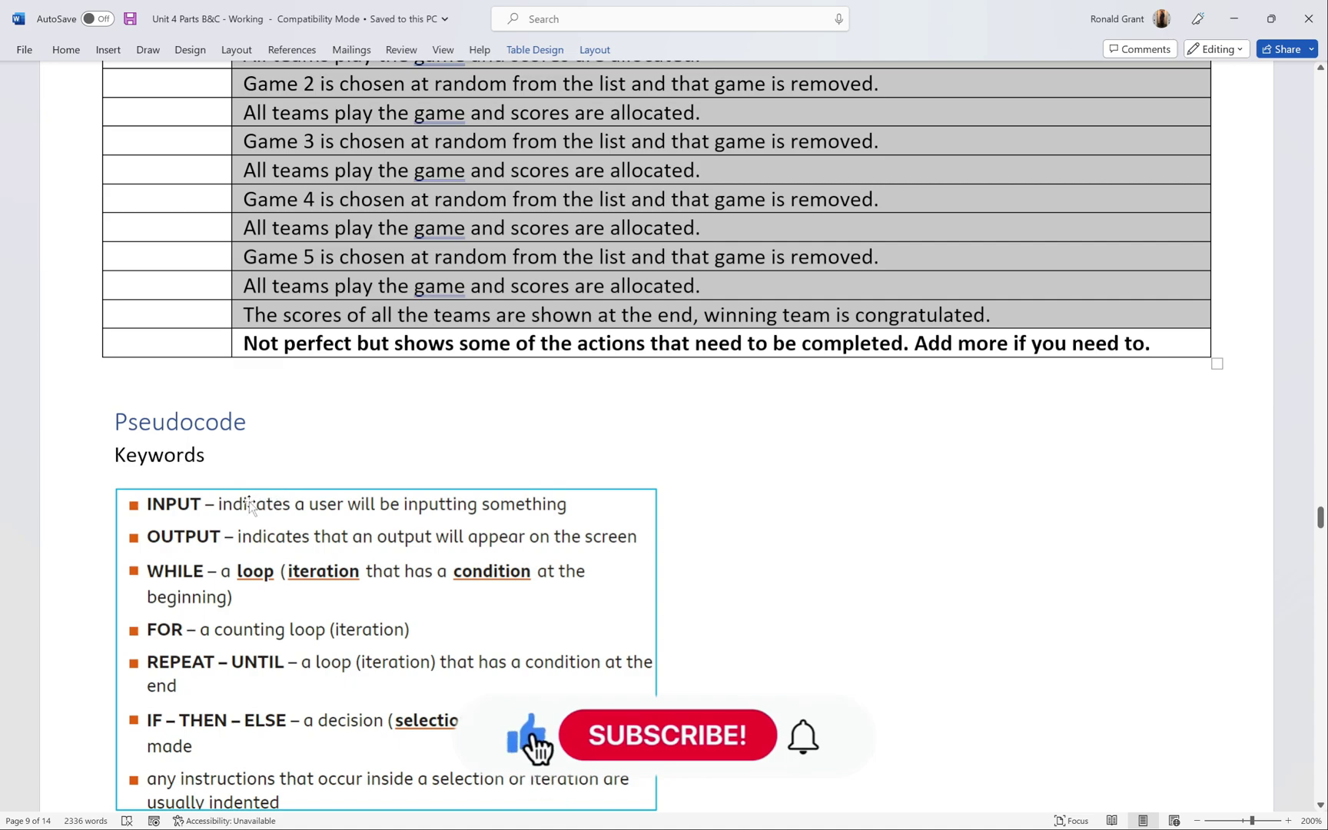
scroll(257, 499, down, 2)
click(254, 422)
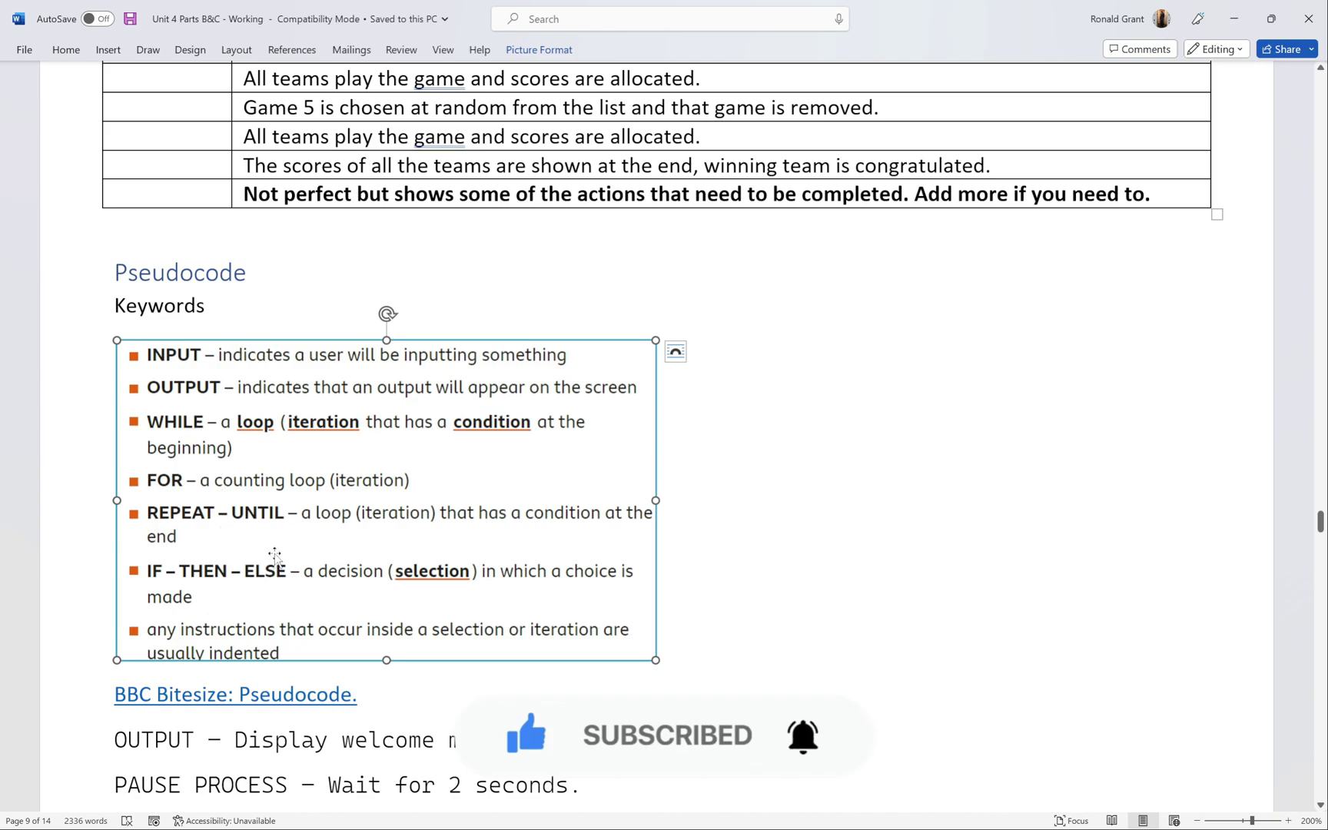
click(430, 694)
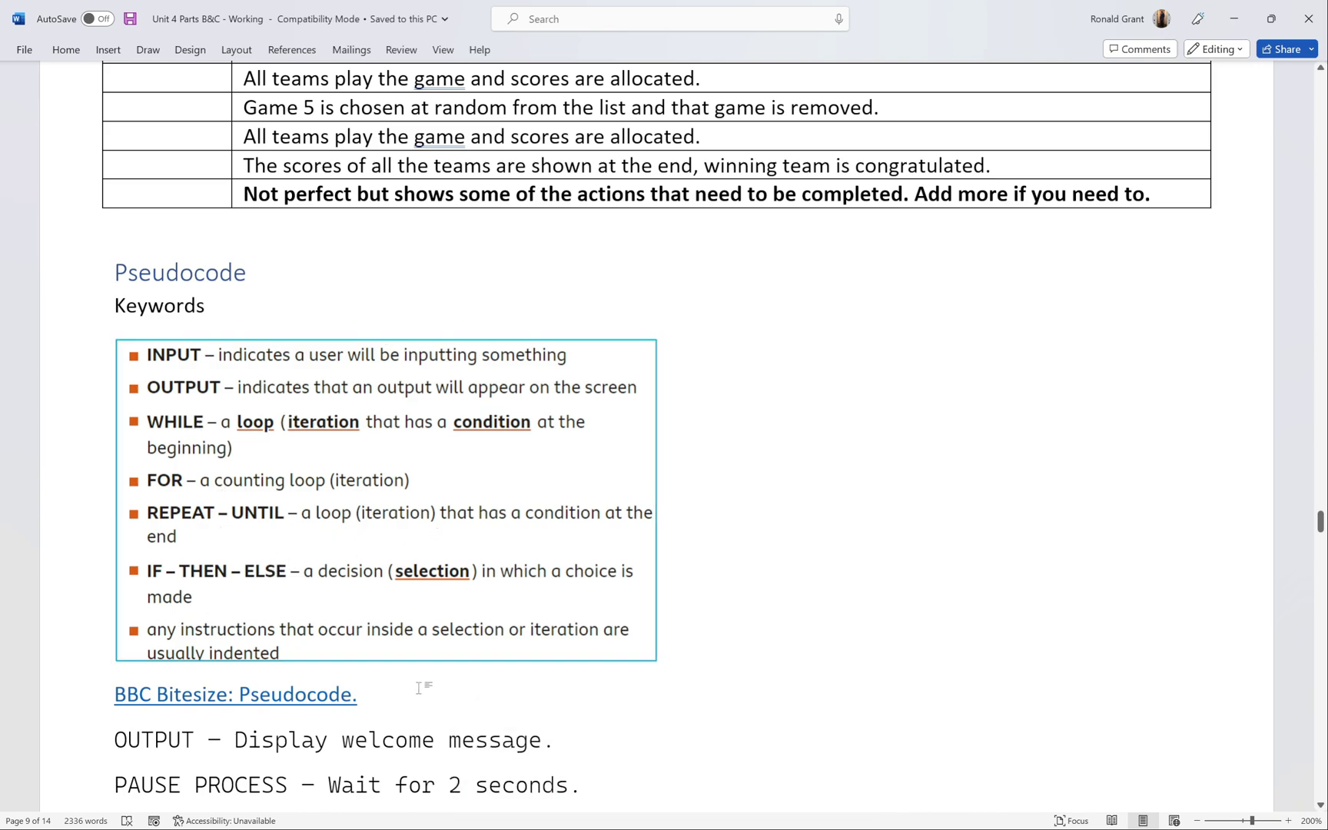
drag(424, 691, 115, 699)
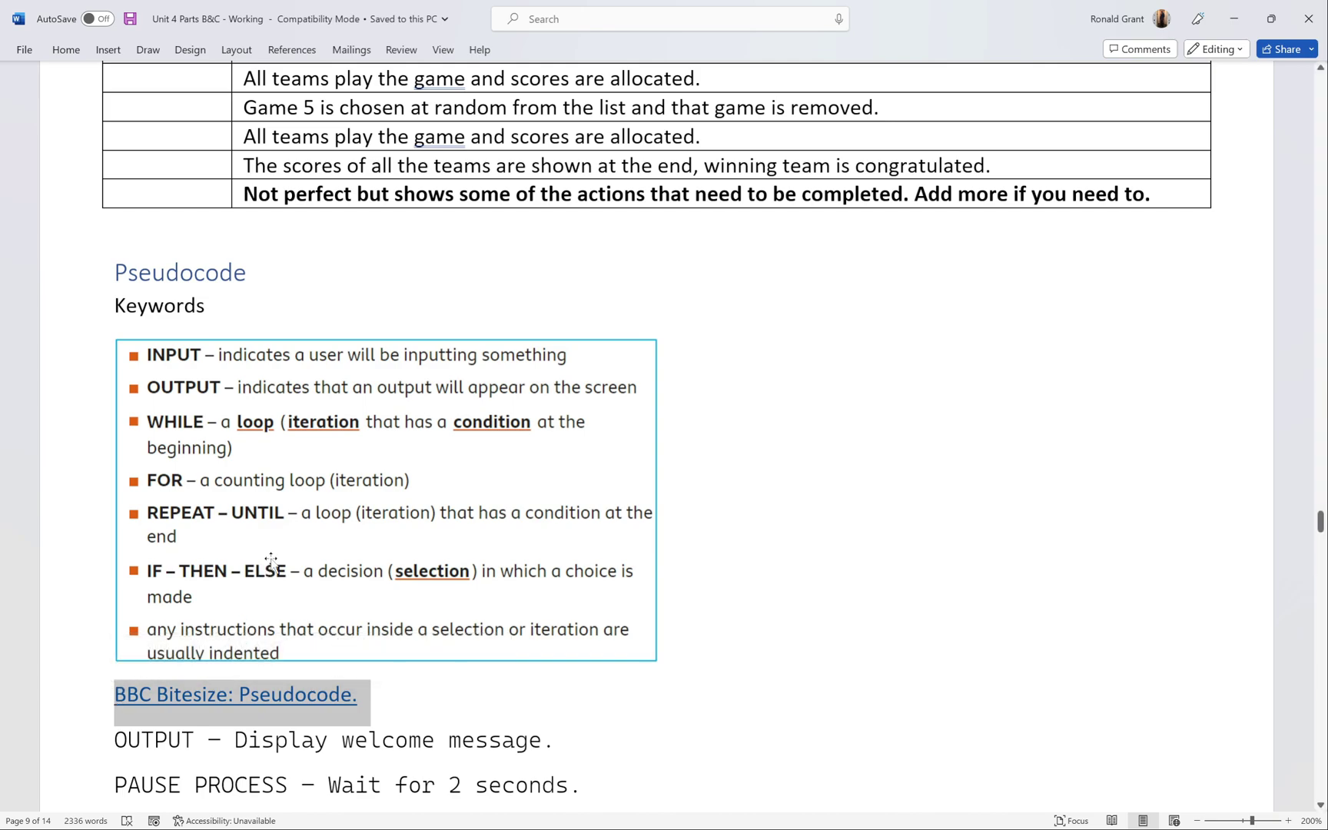
click(316, 530)
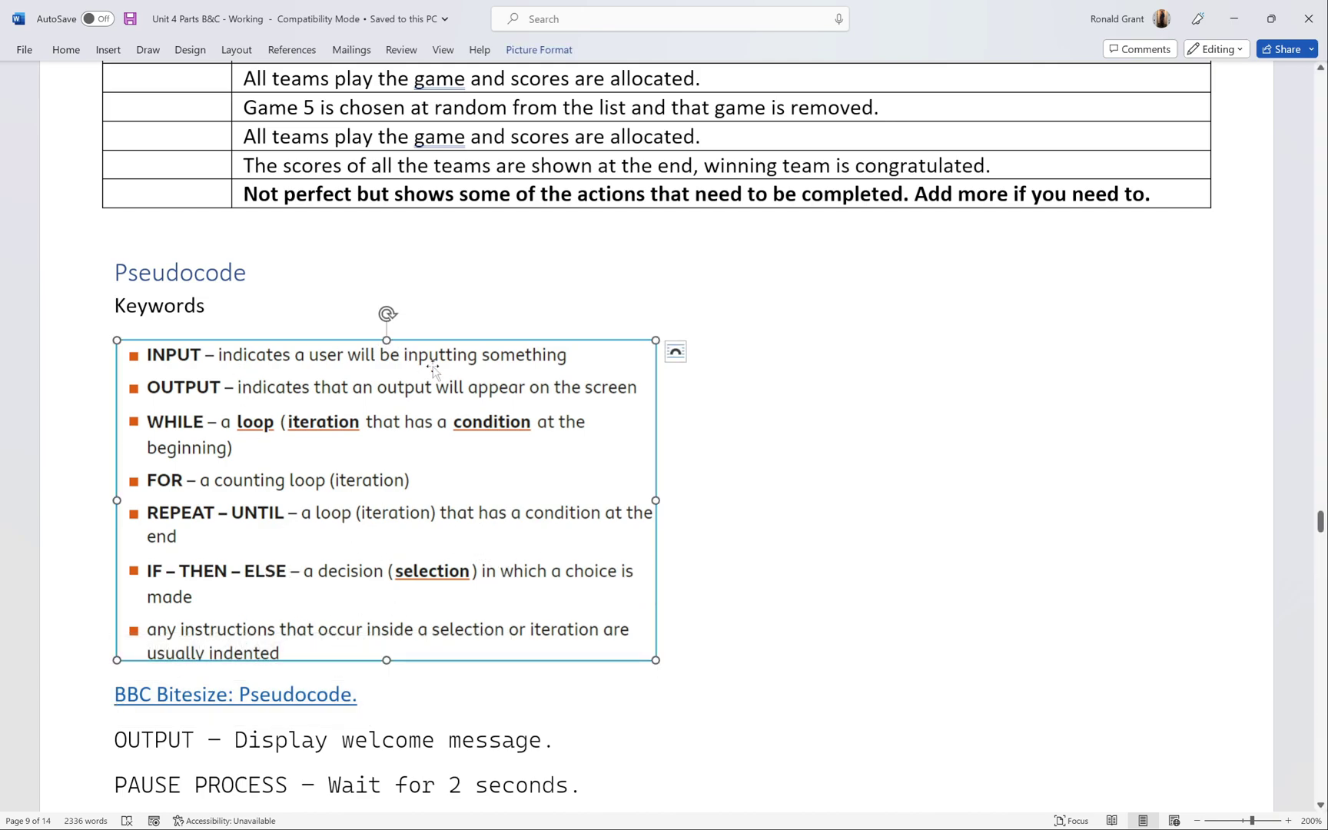
drag(655, 659, 939, 744)
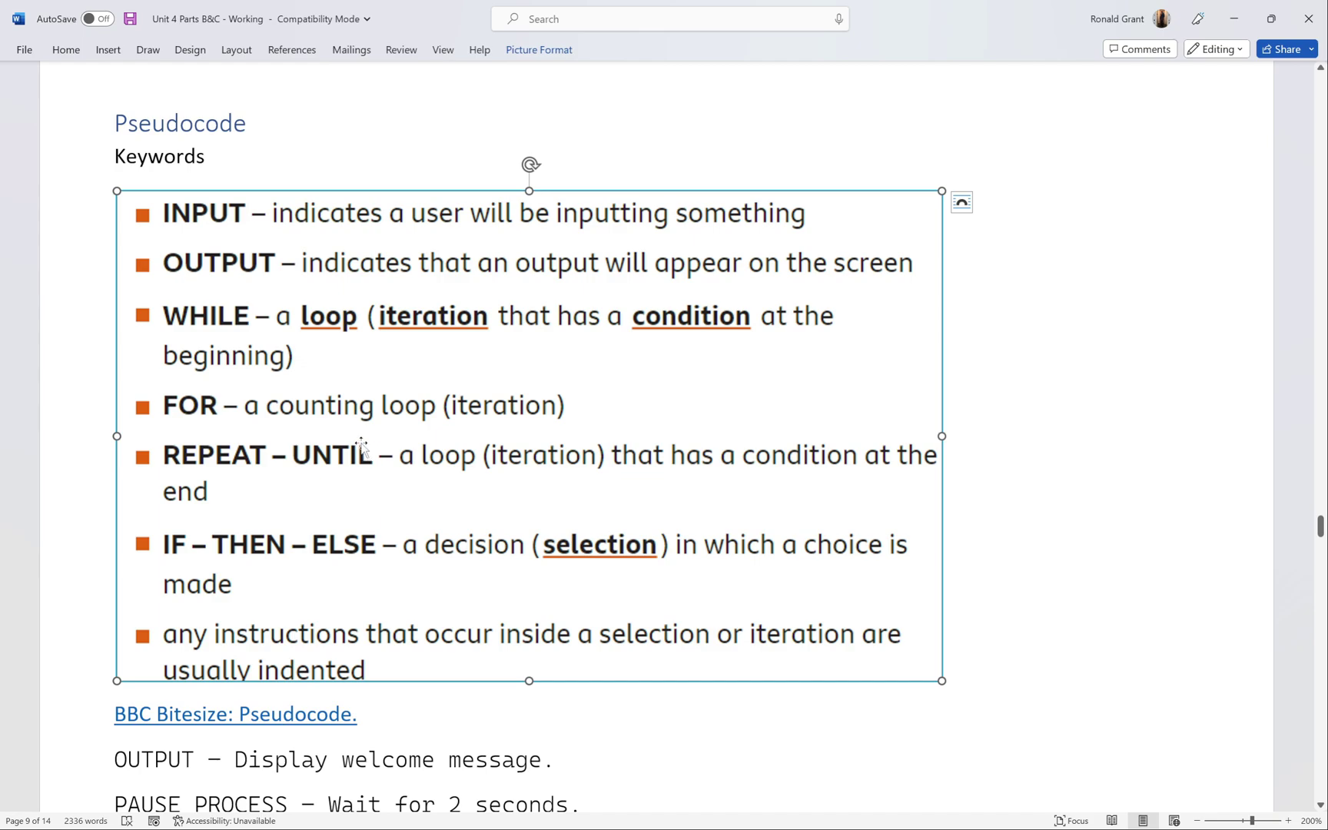
scroll(362, 449, down, 4)
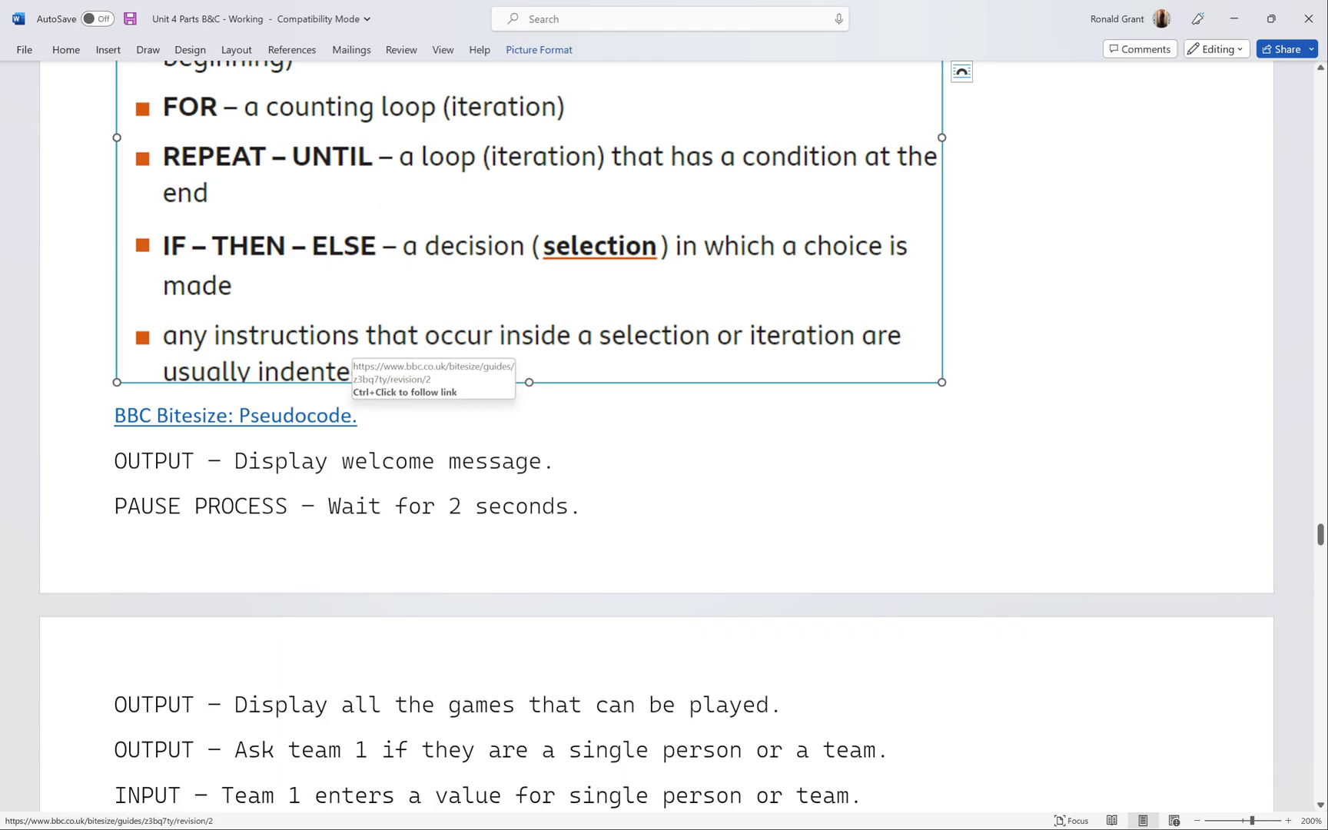
scroll(355, 414, up, 13)
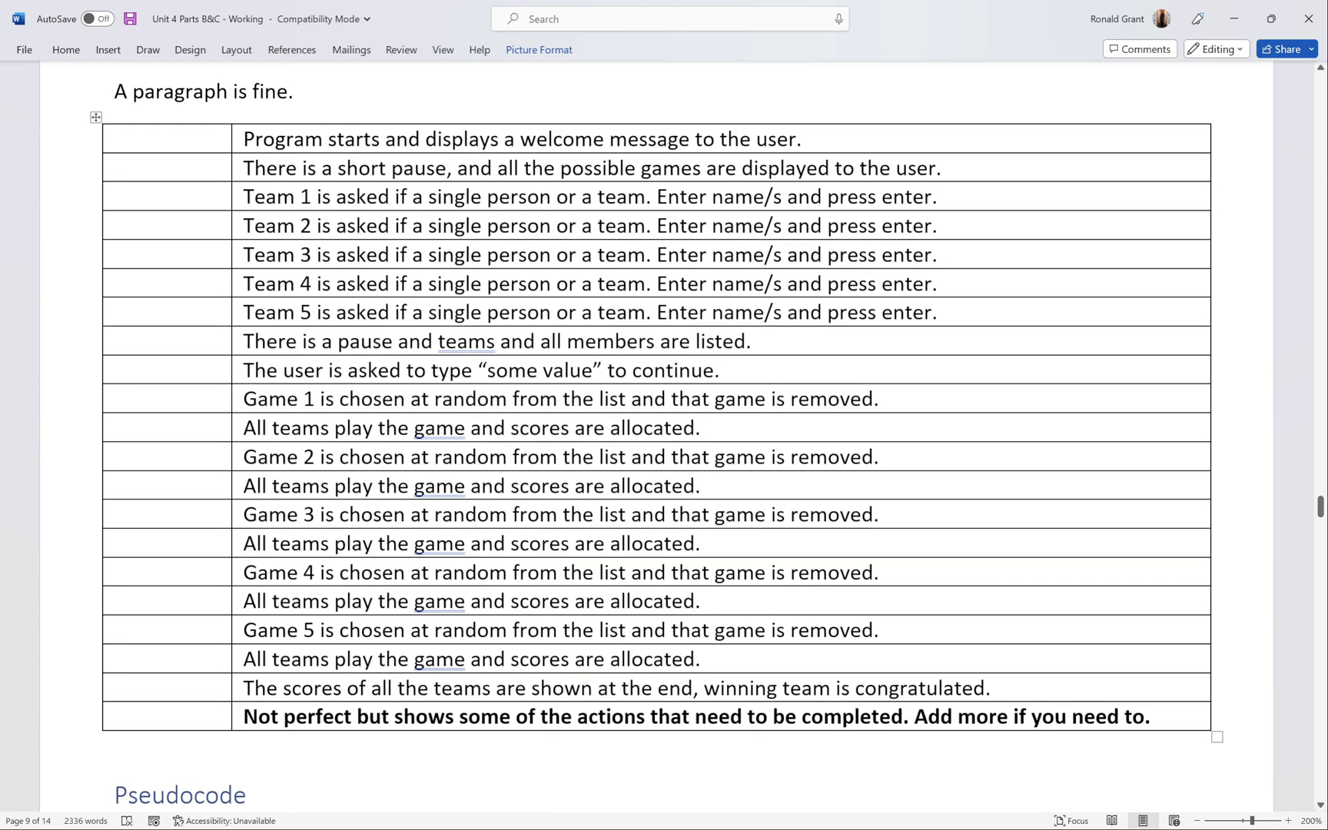
scroll(327, 400, down, 8)
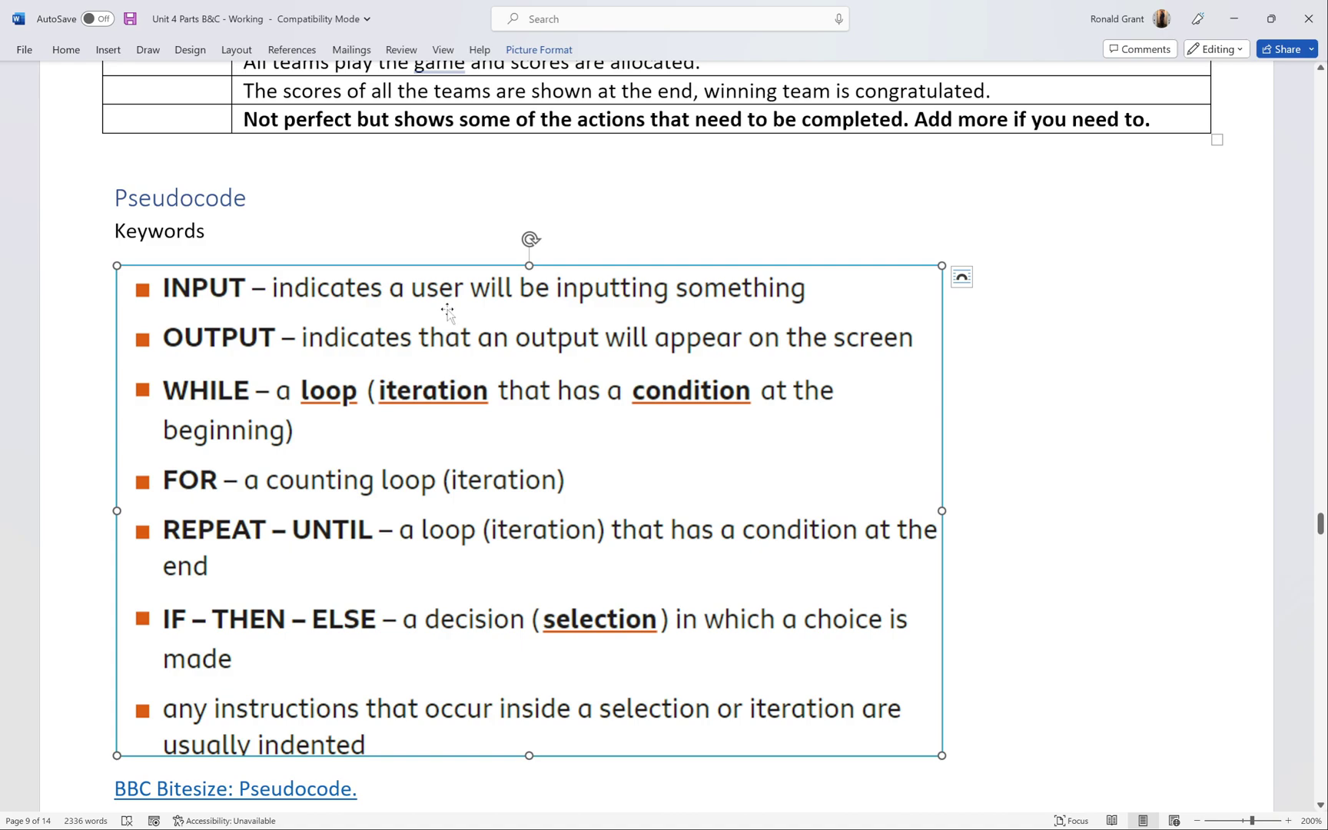
scroll(448, 306, down, 3)
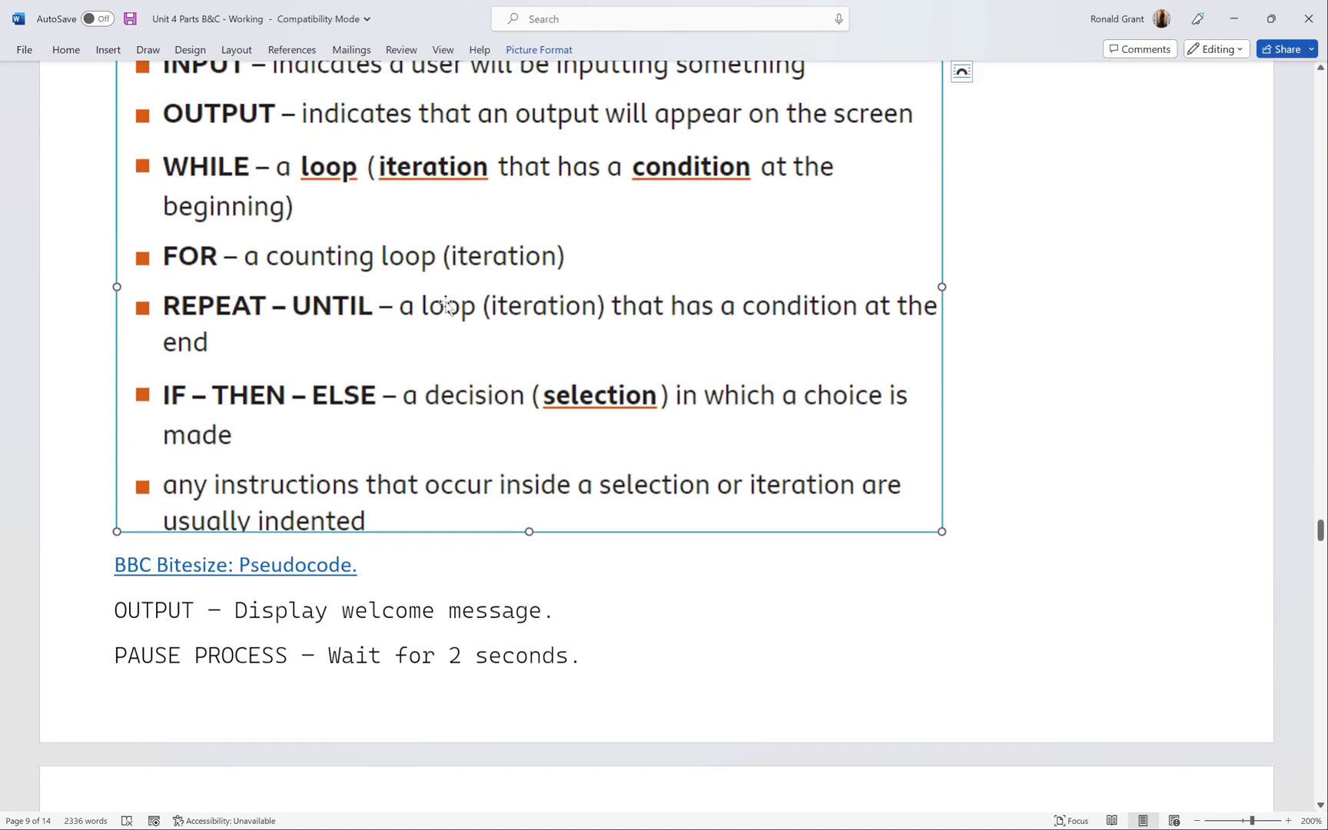
scroll(444, 296, up, 2)
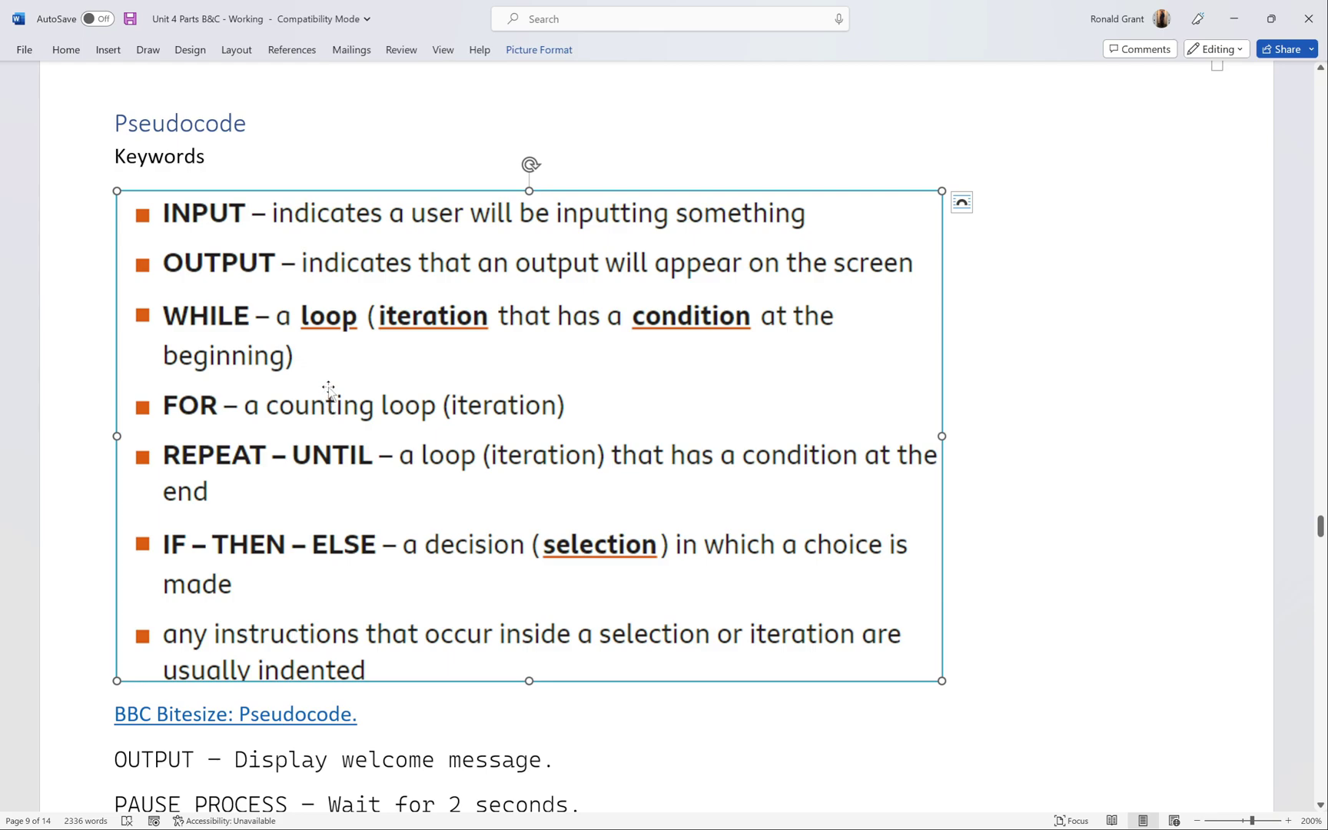
scroll(329, 389, down, 5)
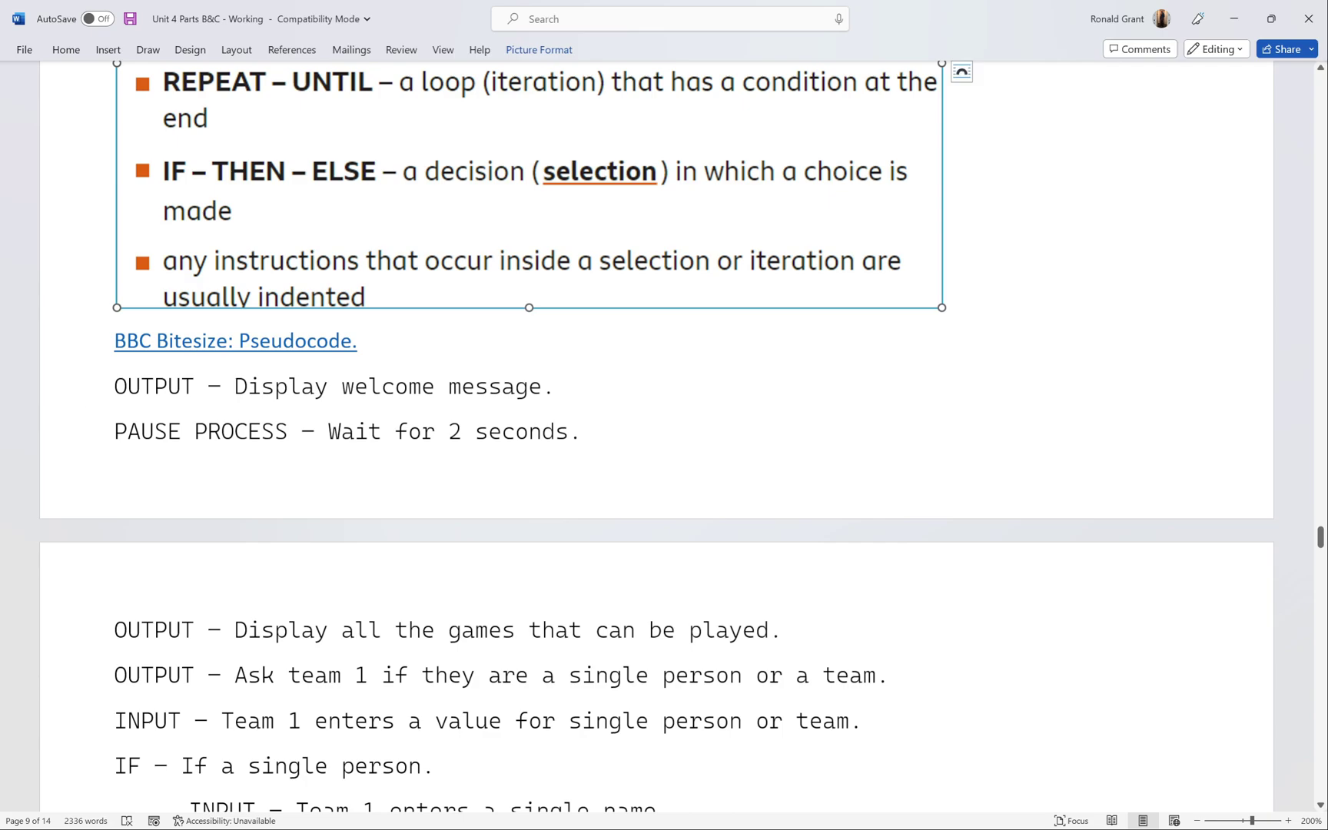
drag(115, 392, 206, 393)
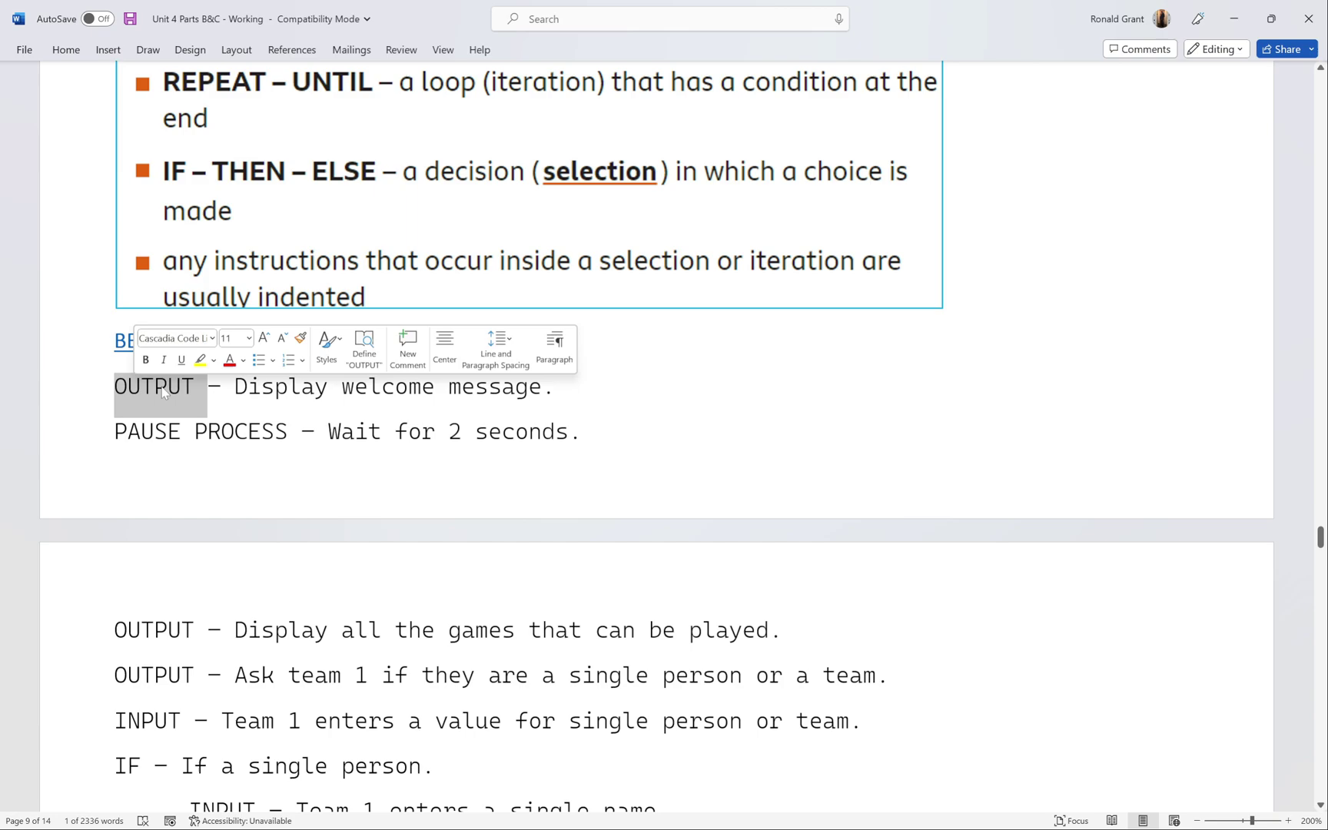
click(207, 386)
key(shift+Right)
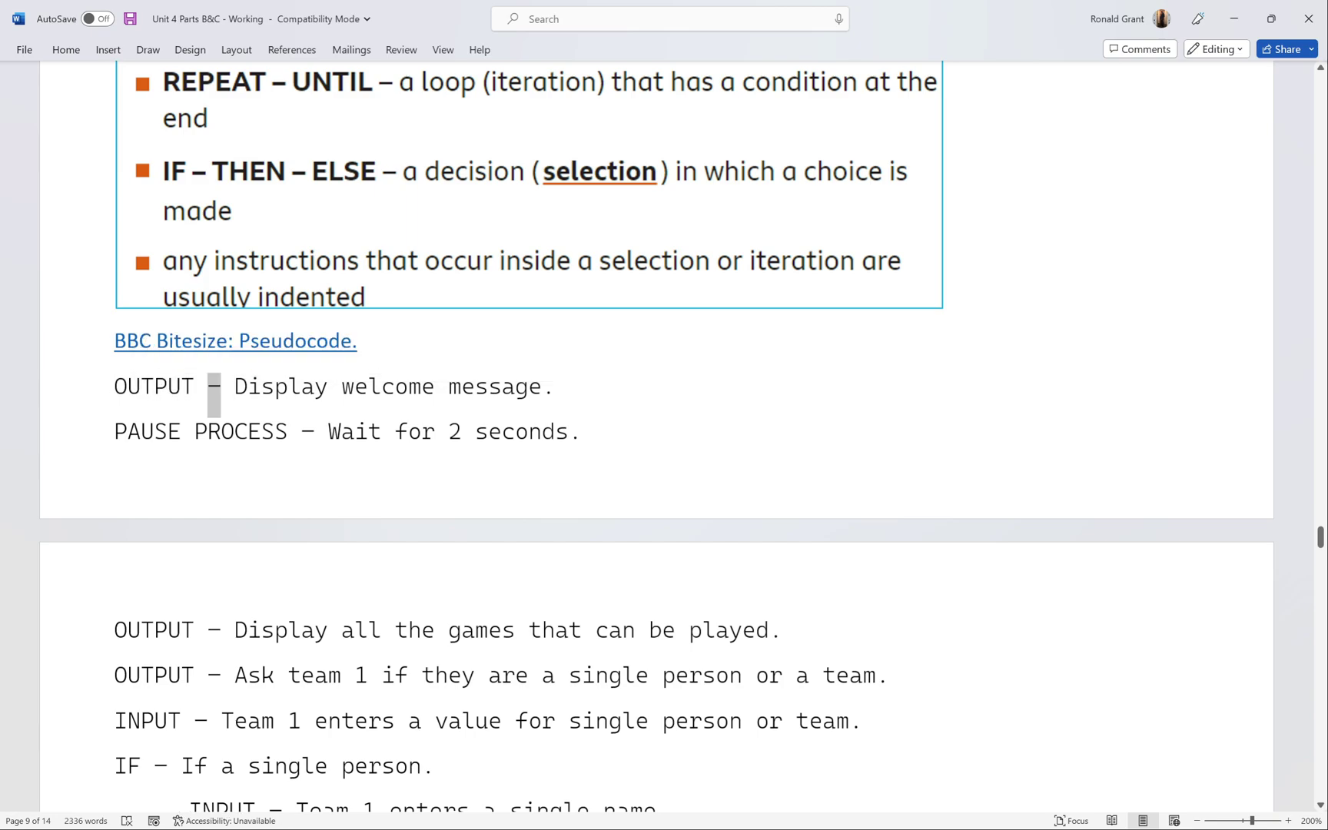
drag(234, 388, 555, 405)
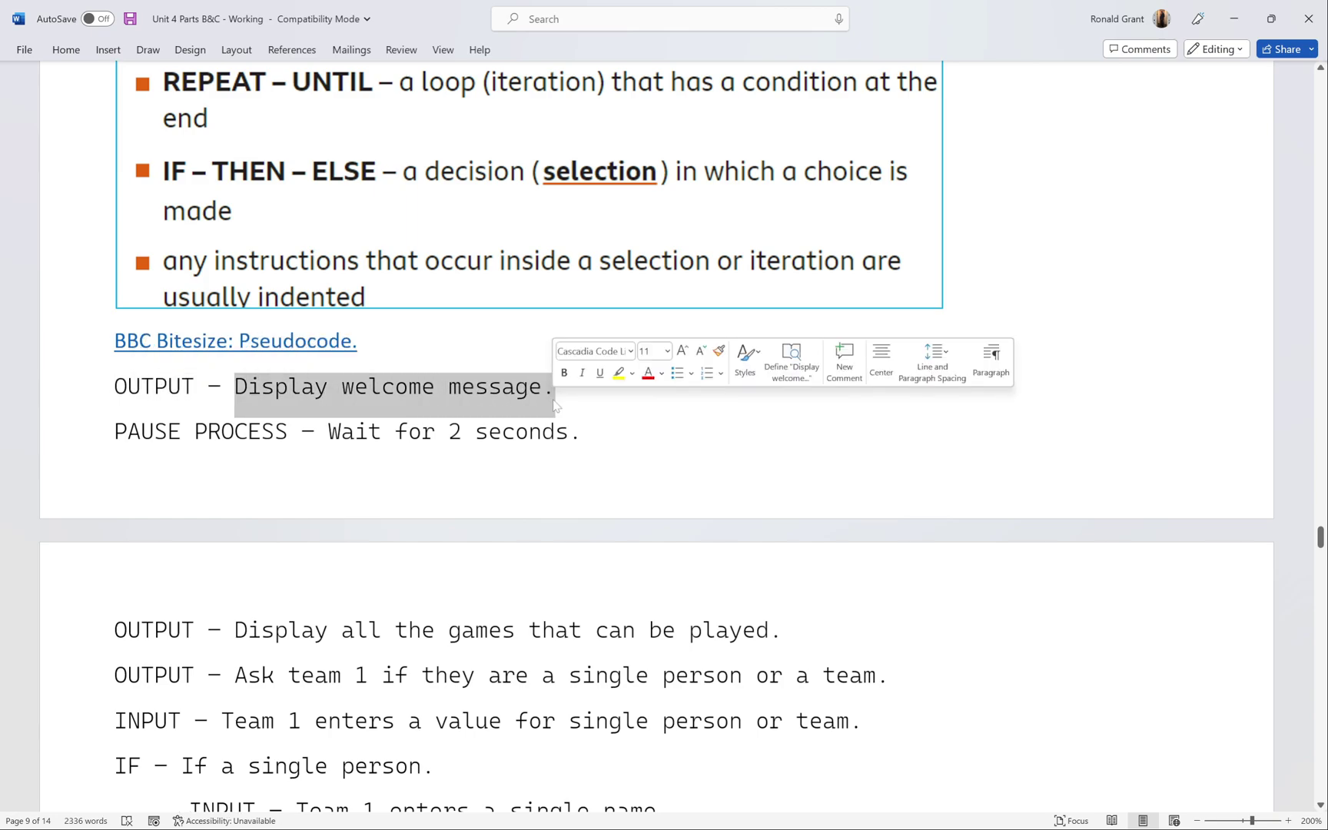
key(Right)
scroll(538, 384, down, 1)
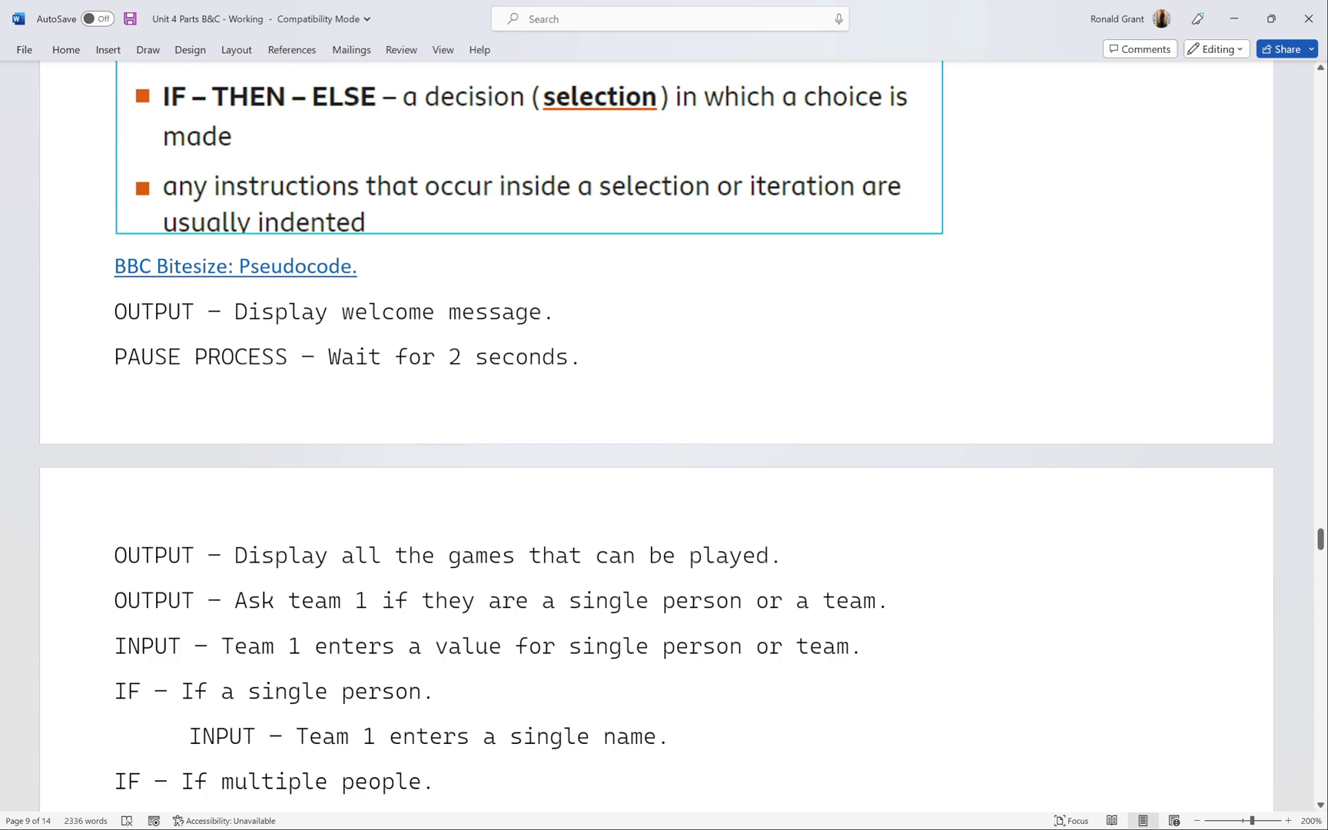
drag(115, 367, 302, 368)
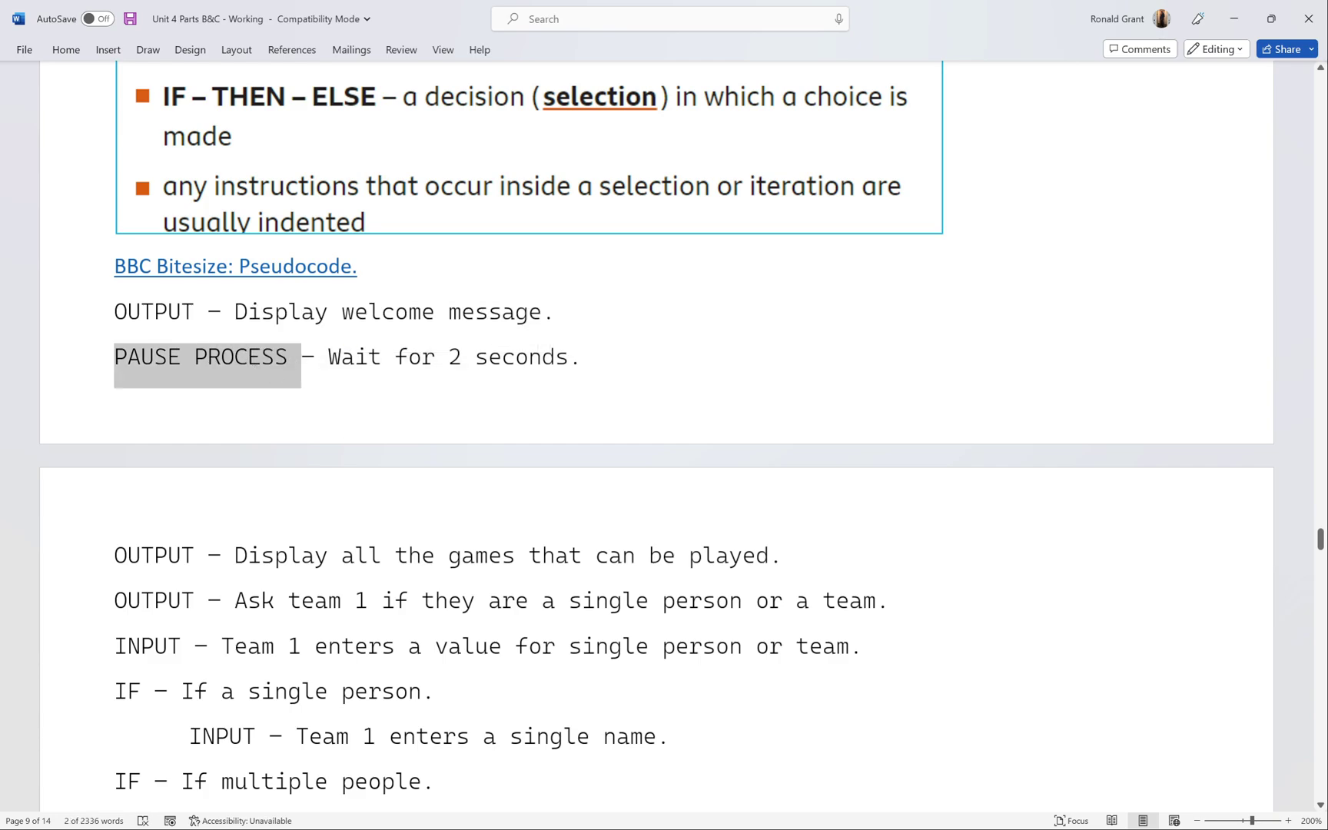
drag(115, 555, 777, 554)
scroll(778, 555, down, 3)
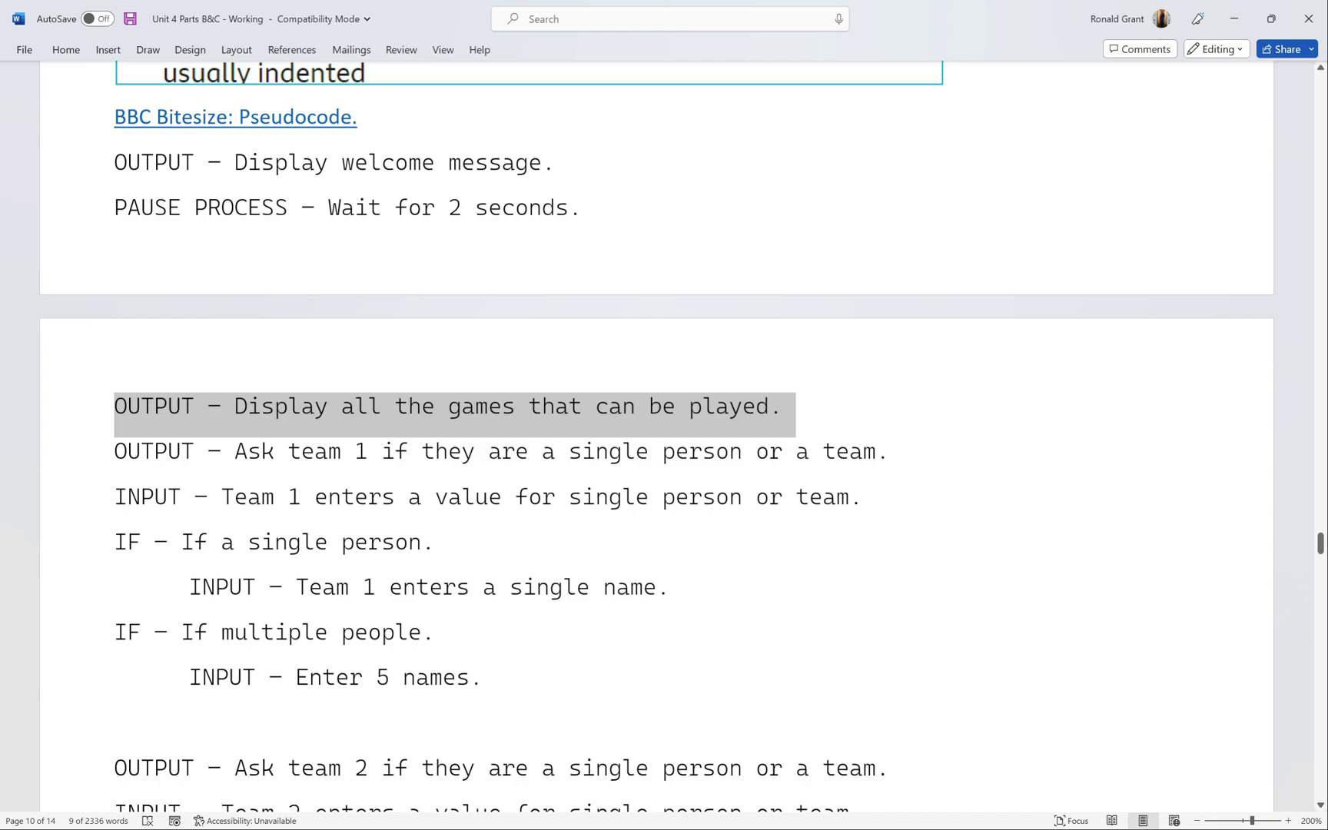
drag(127, 541, 400, 548)
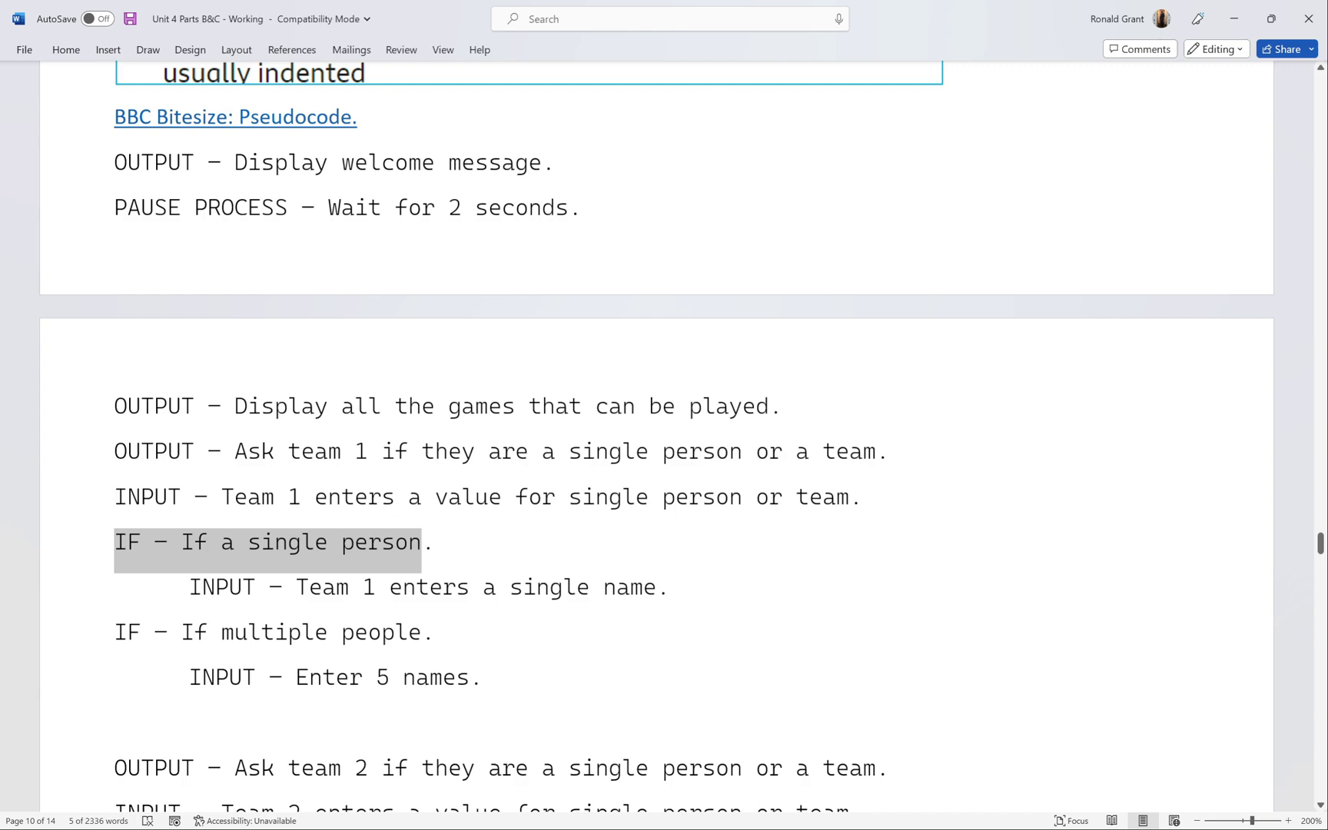
drag(189, 588, 655, 587)
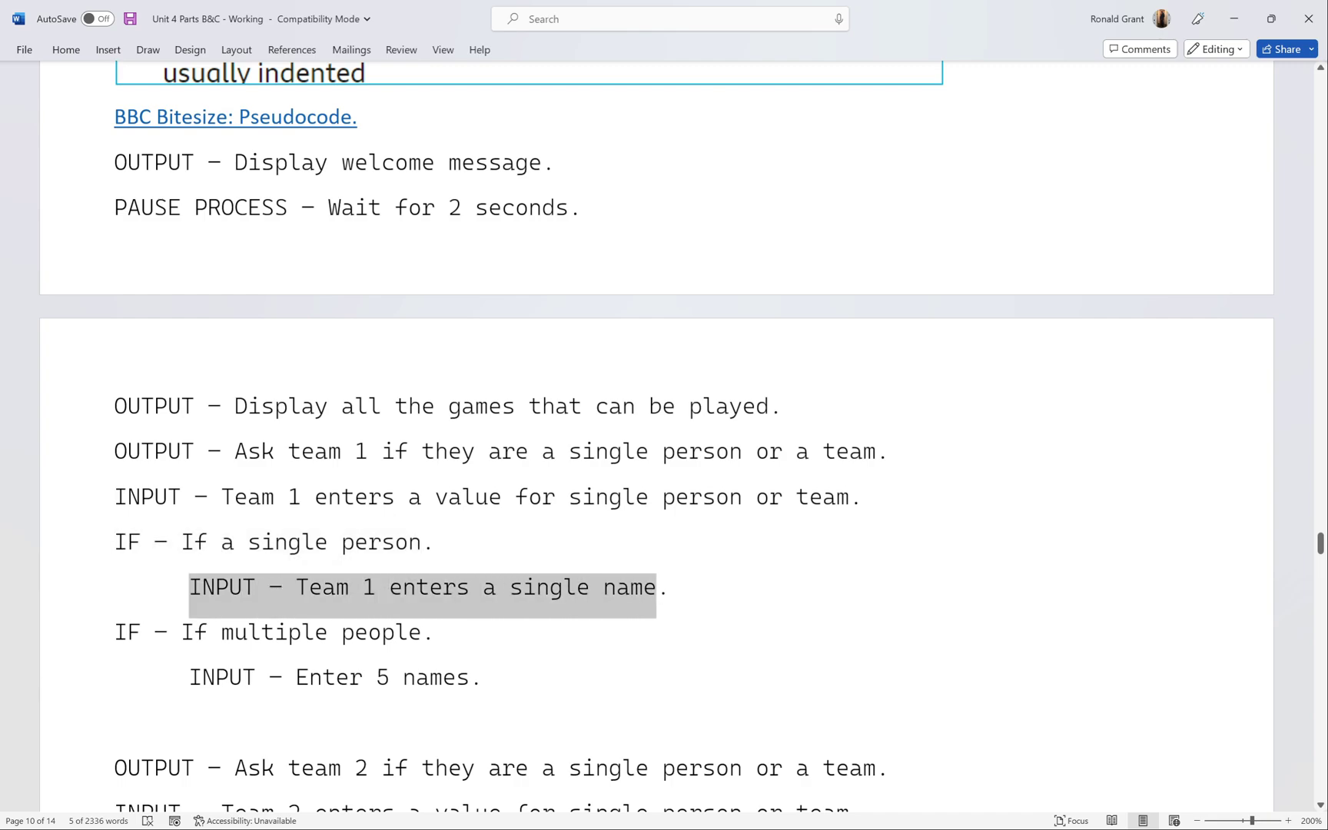
scroll(194, 557, down, 1)
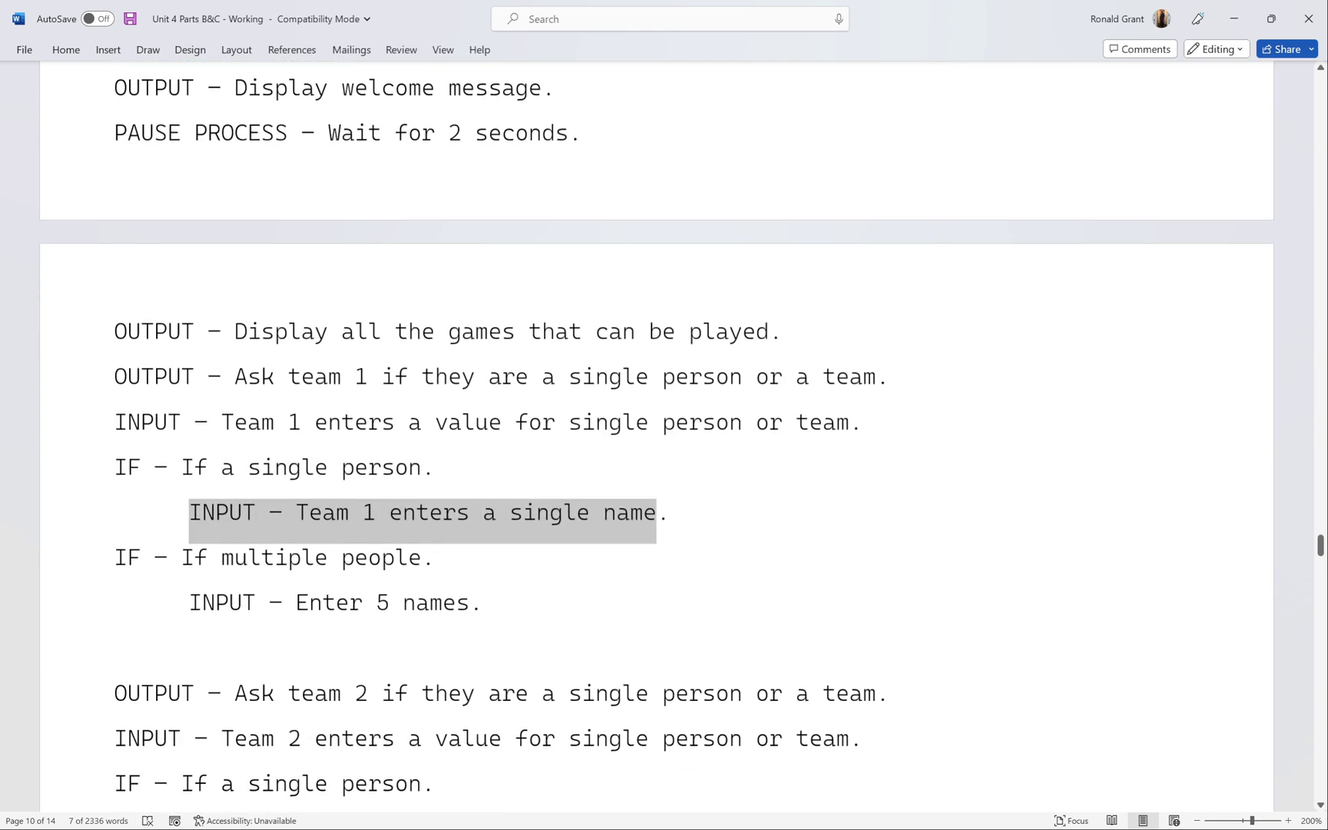
drag(195, 557, 338, 555)
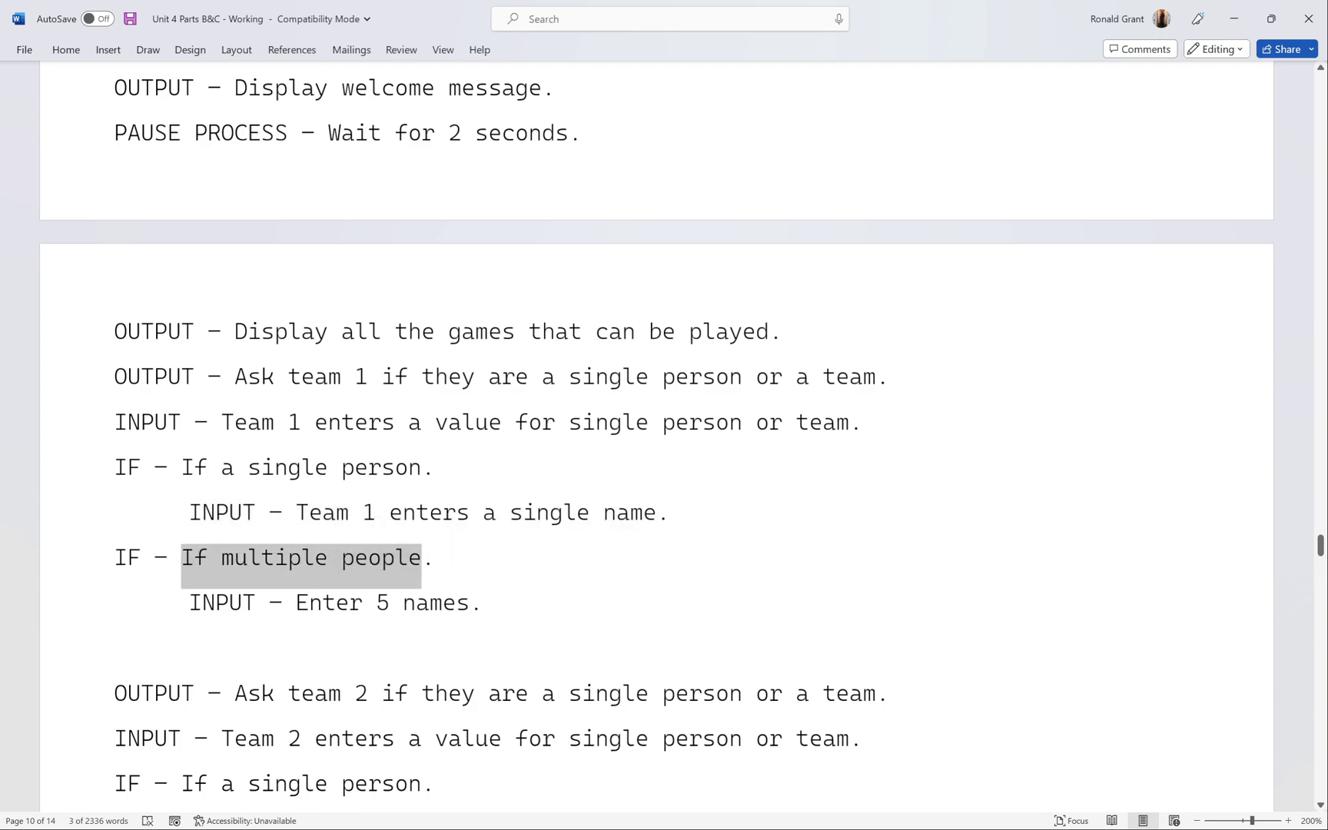
drag(189, 602, 304, 604)
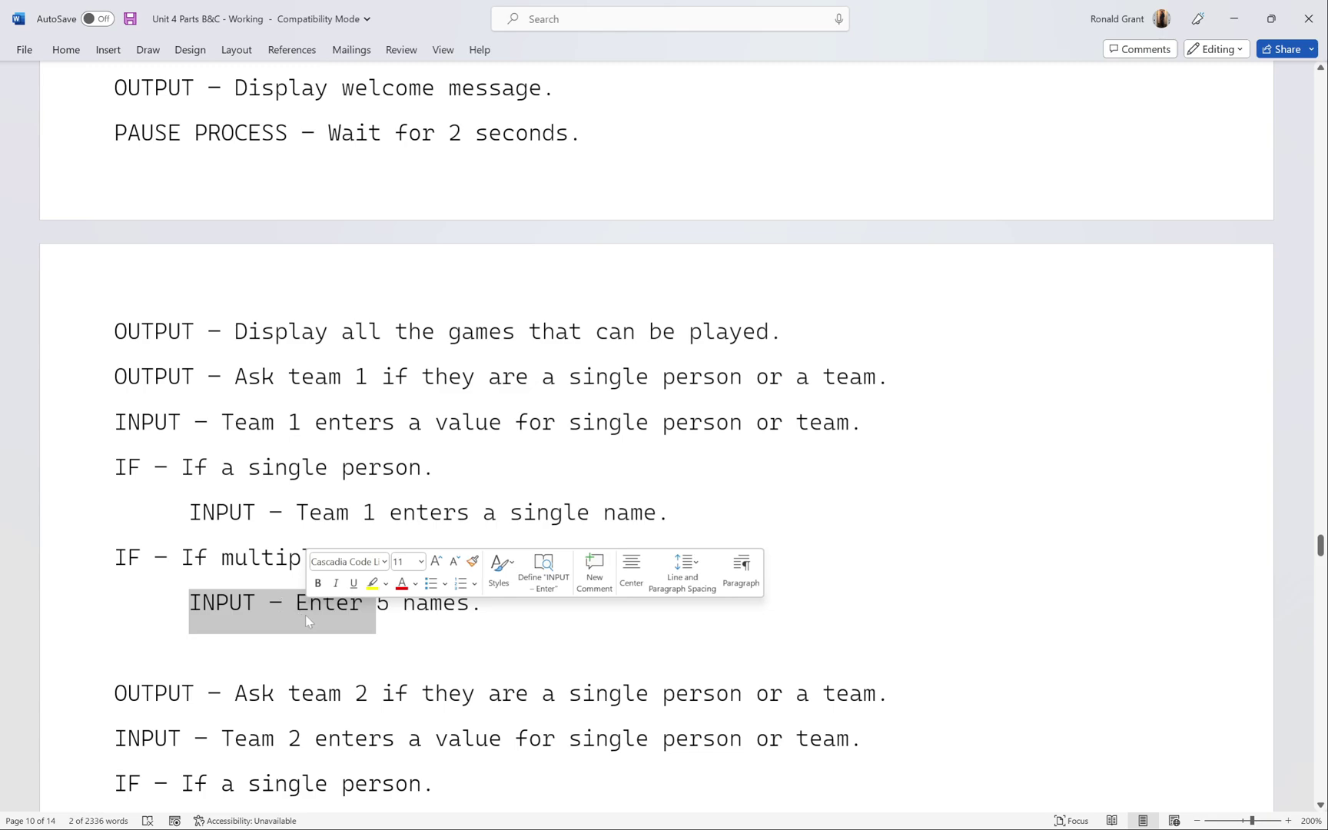
scroll(305, 615, down, 2)
scroll(494, 453, down, 1)
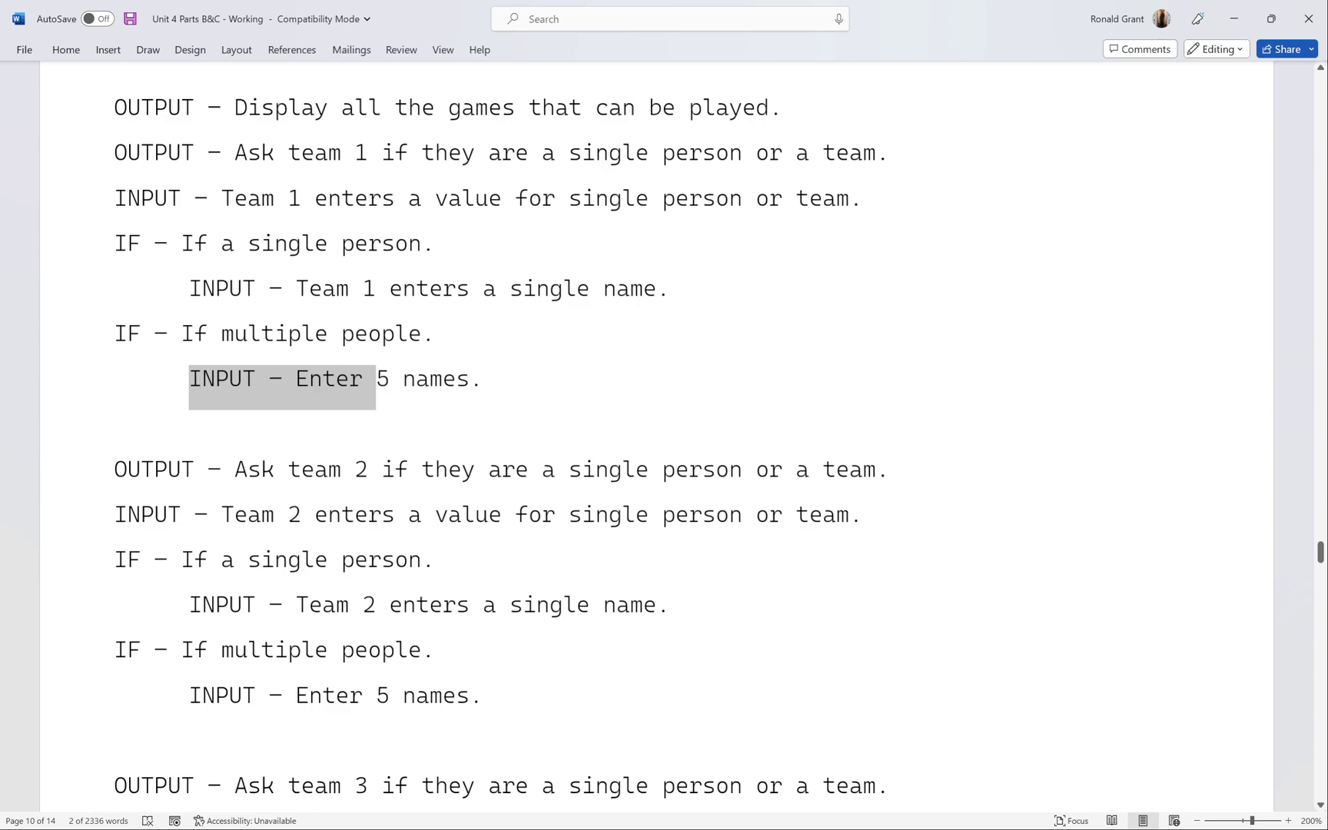
drag(116, 523, 181, 522)
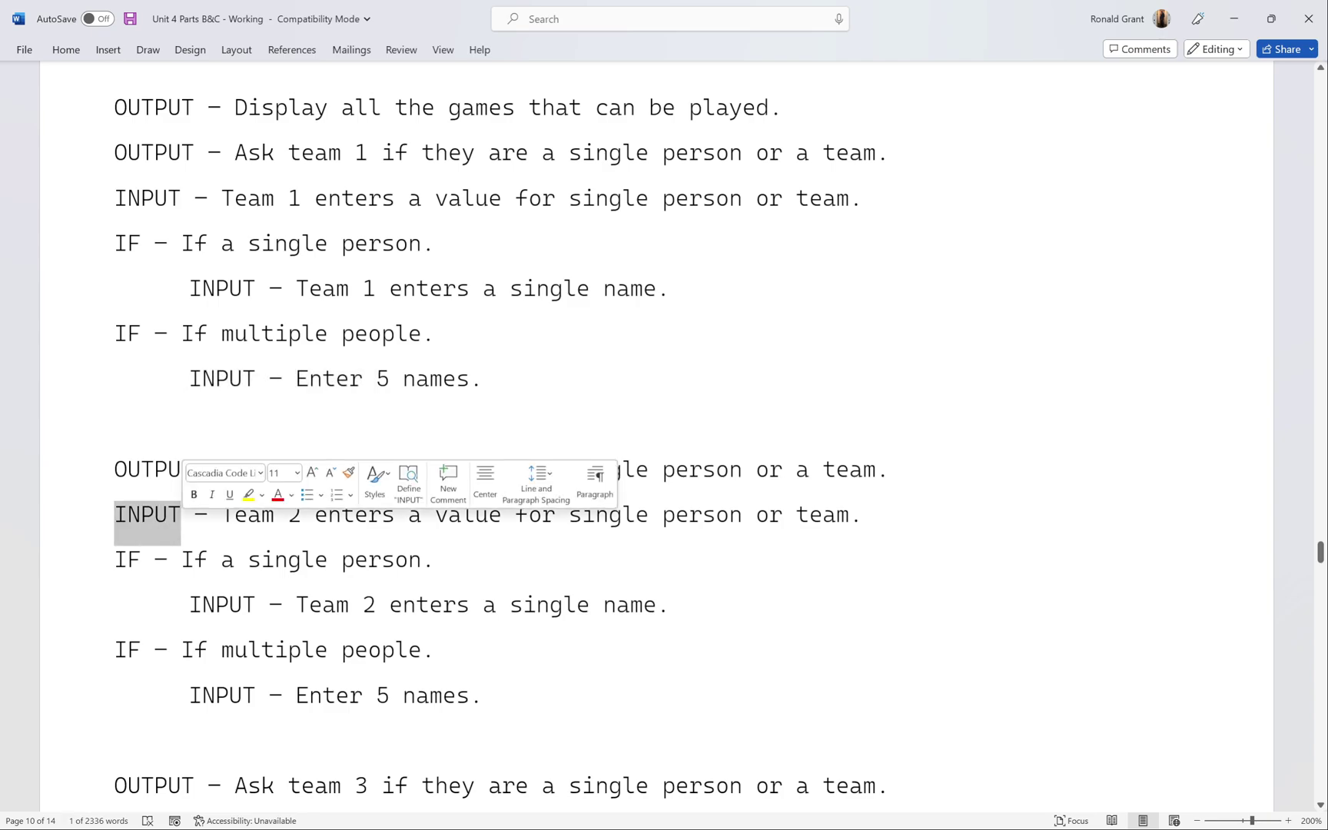
click(141, 559)
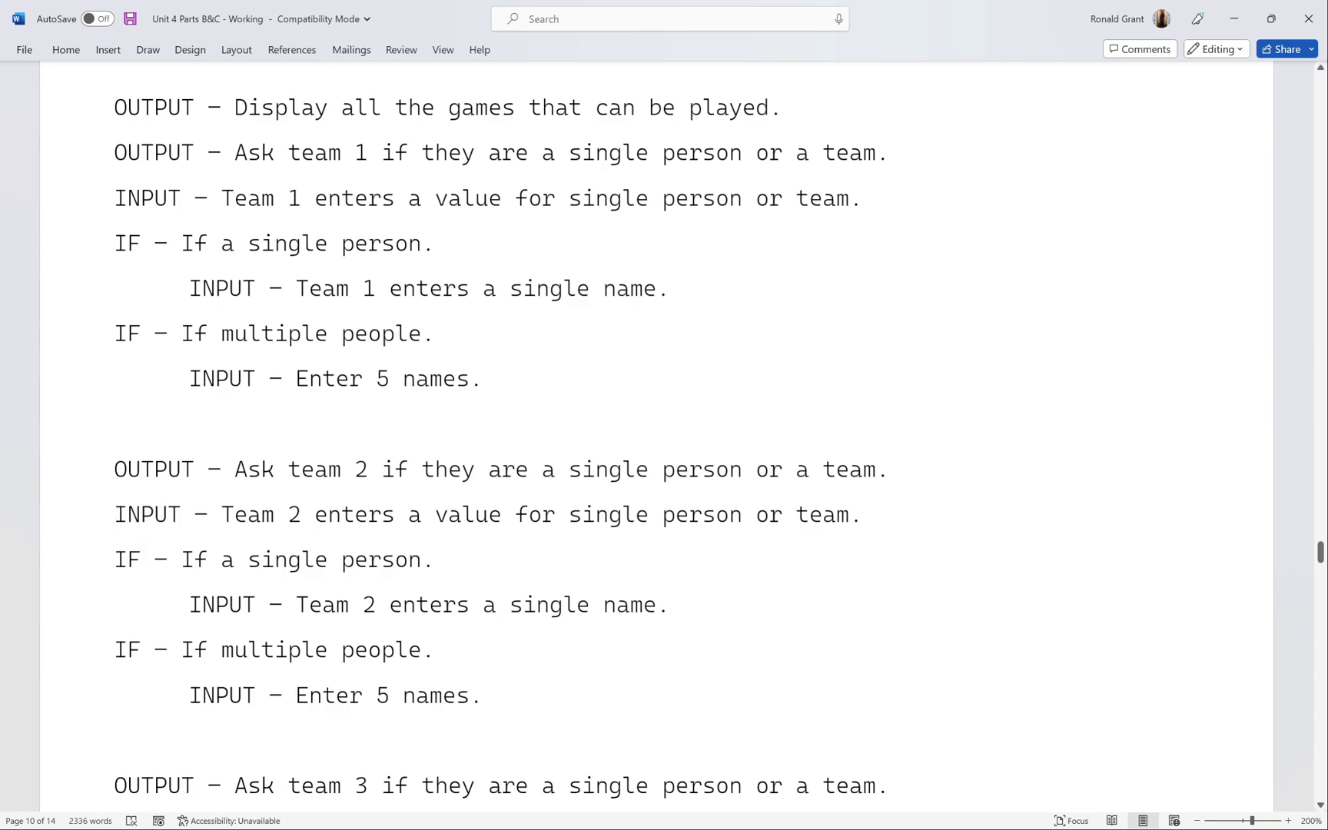
drag(156, 650, 285, 657)
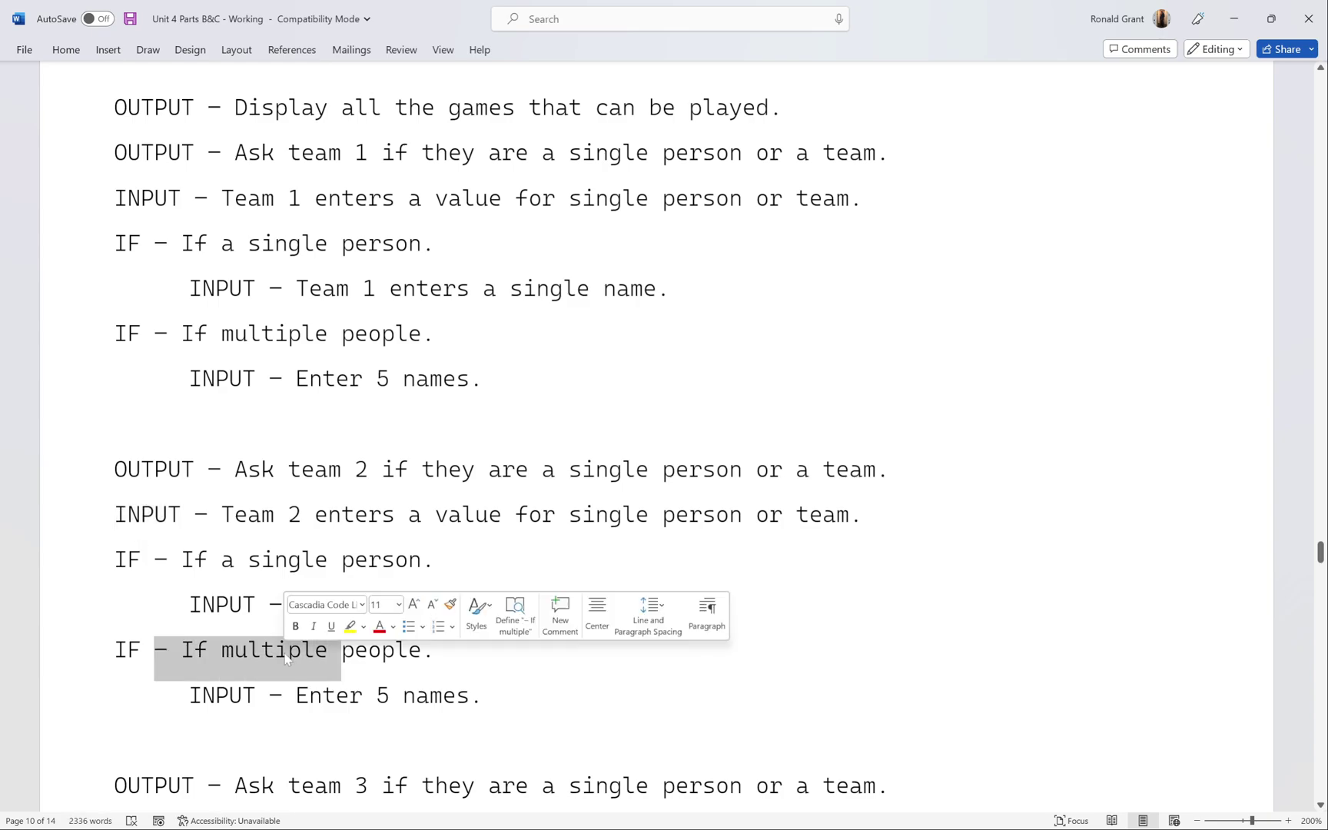
drag(190, 694, 468, 695)
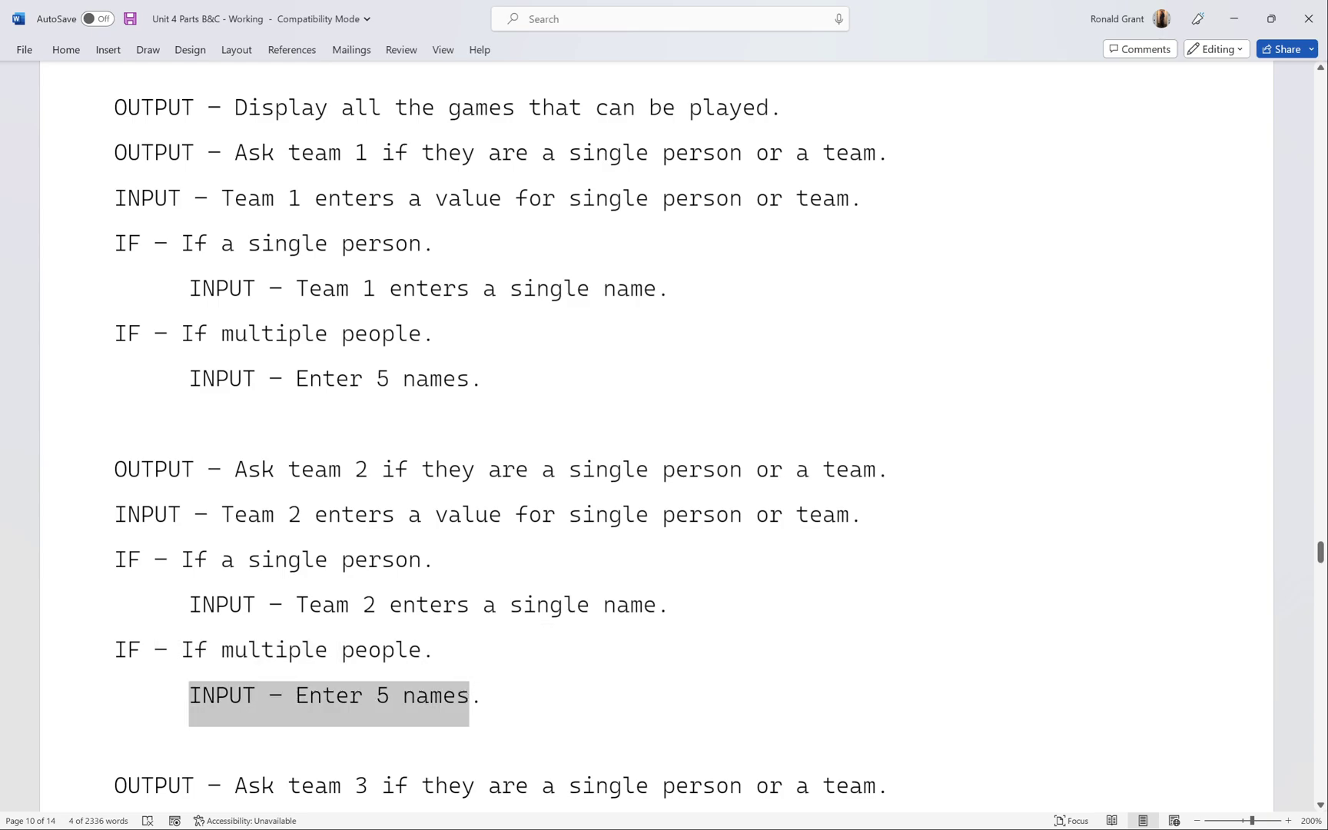
scroll(415, 469, down, 3)
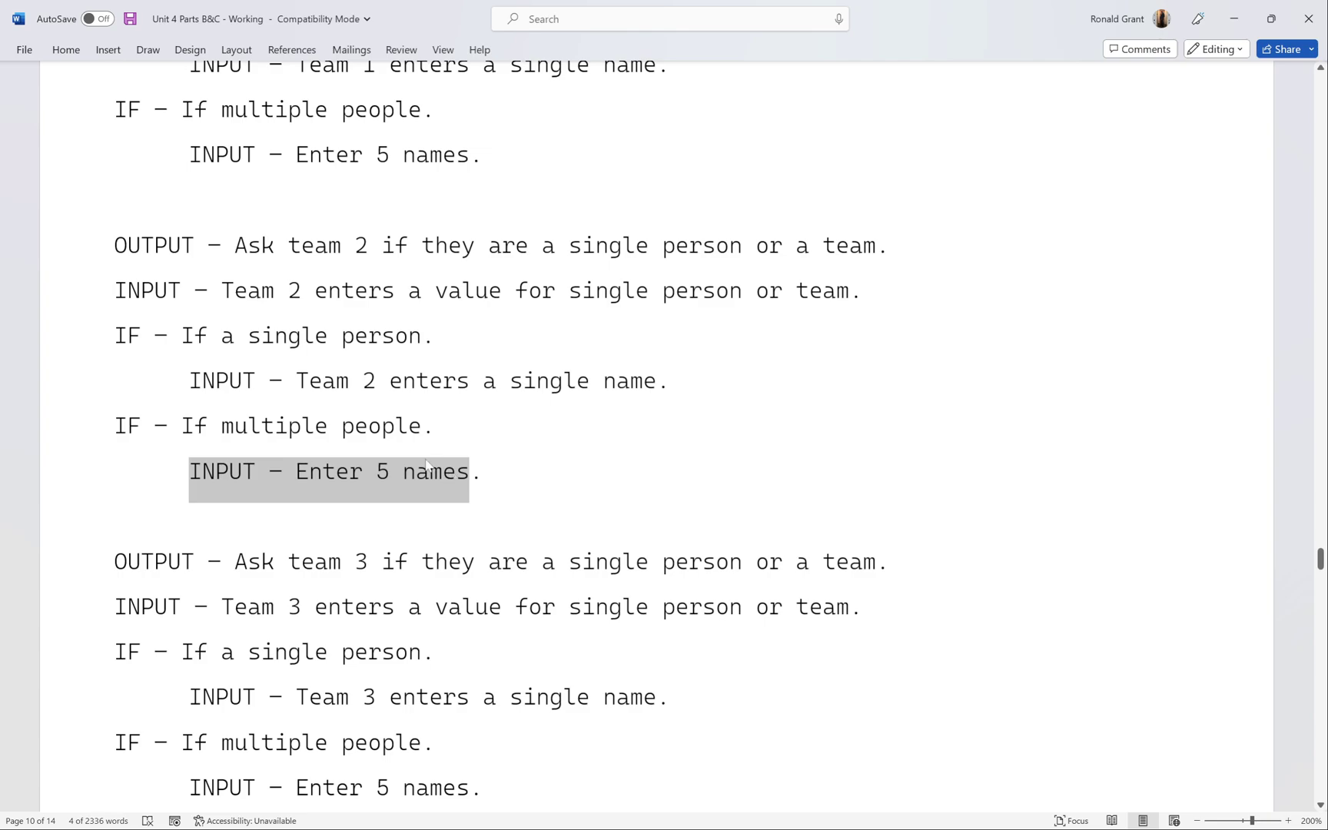
click(482, 471)
scroll(482, 471, down, 1)
scroll(661, 438, down, 1)
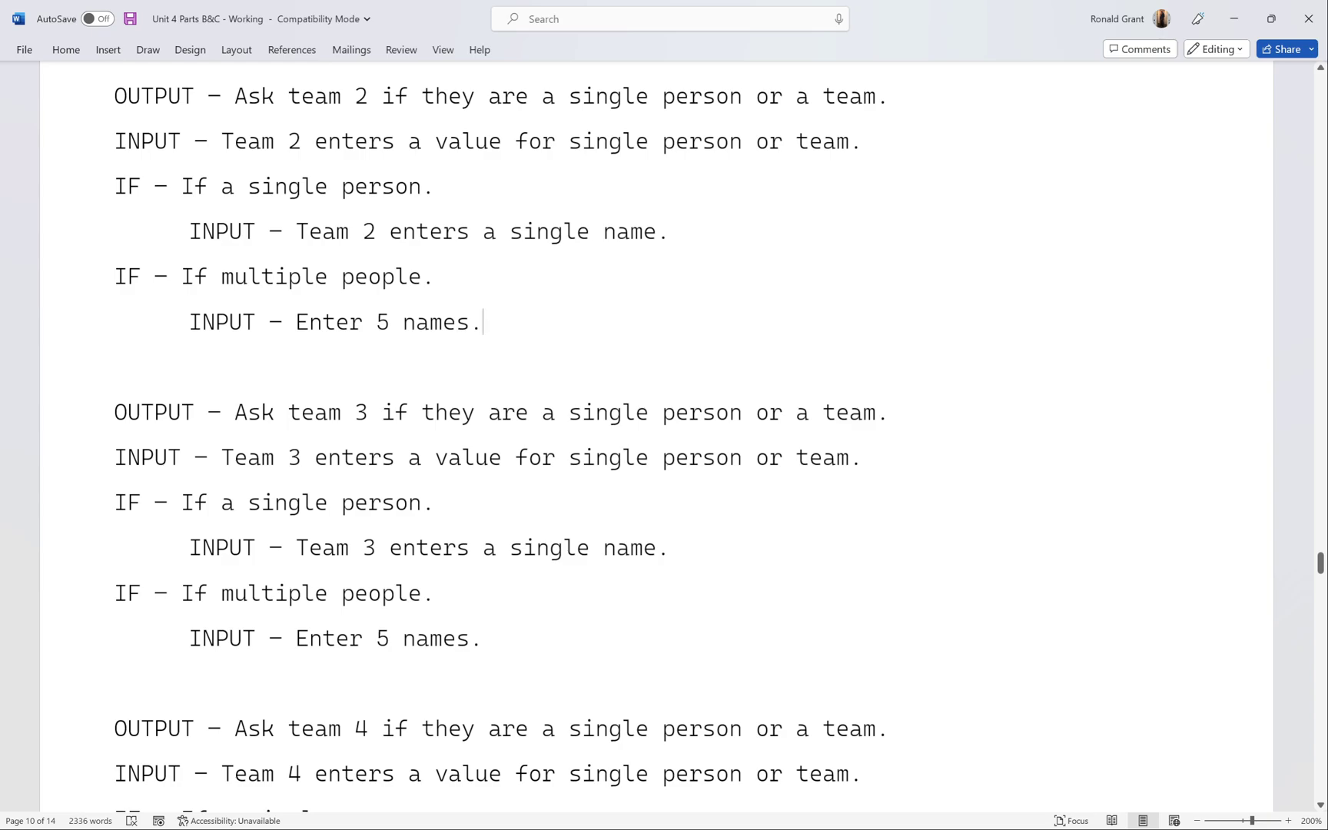
scroll(664, 436, down, 10)
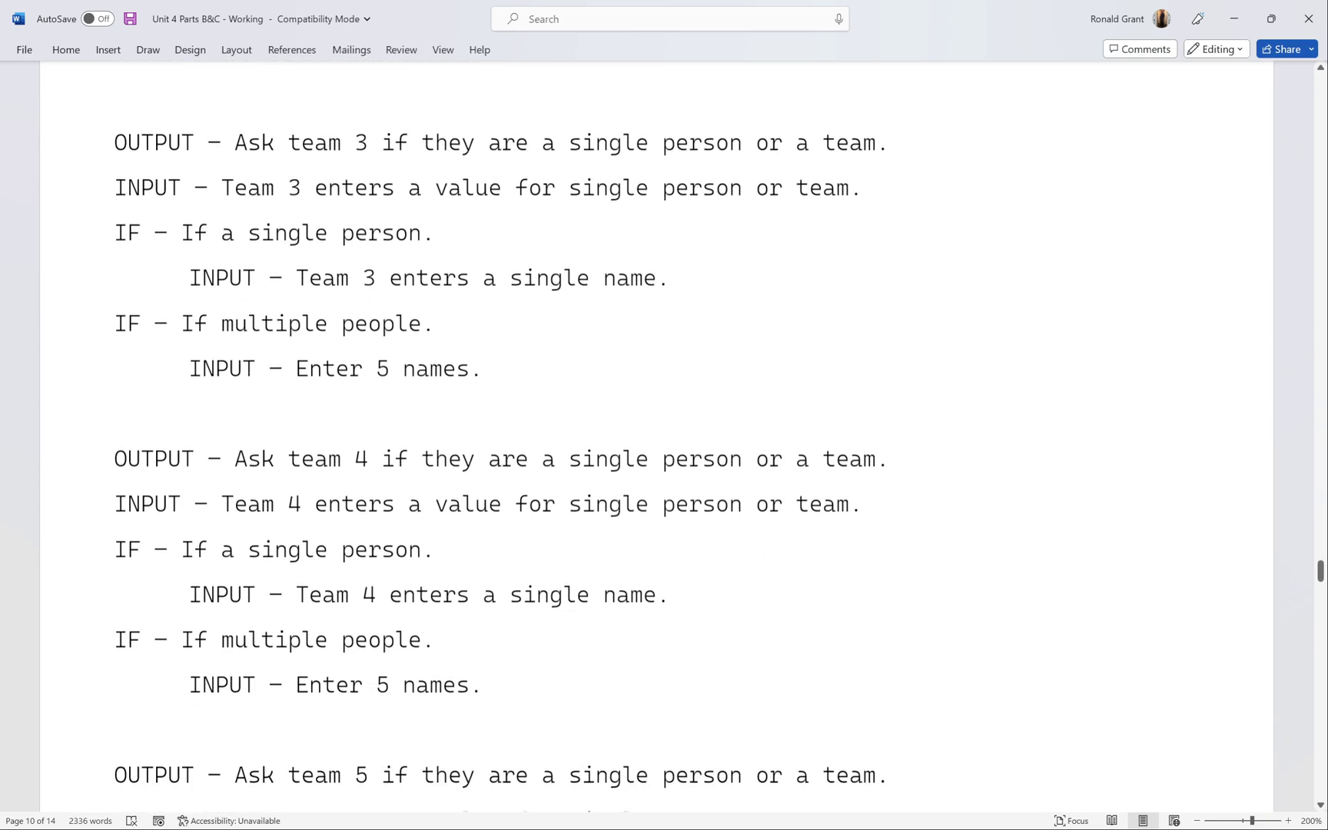
scroll(664, 436, down, 4)
drag(492, 530, 116, 298)
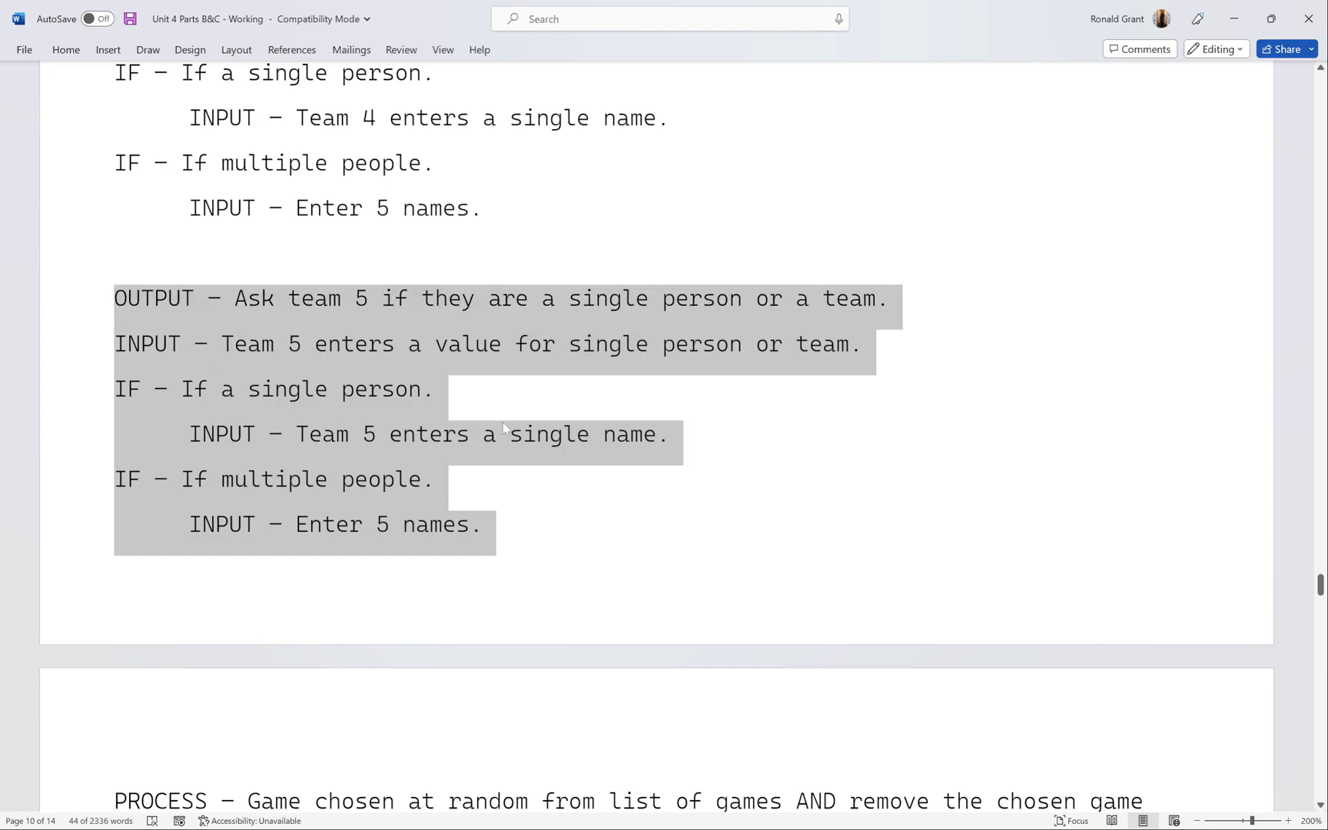
scroll(509, 435, down, 4)
scroll(509, 435, down, 3)
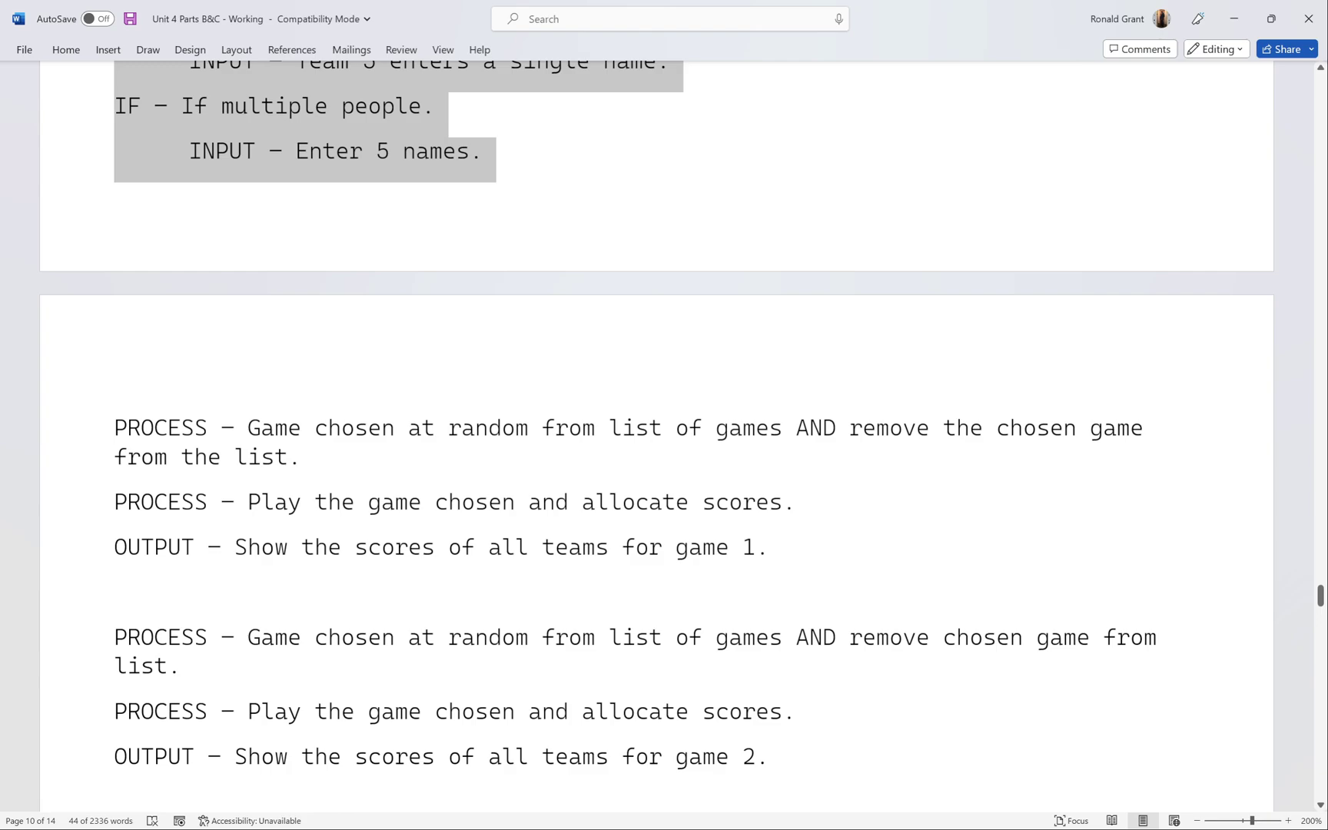
click(116, 428)
drag(301, 458, 115, 428)
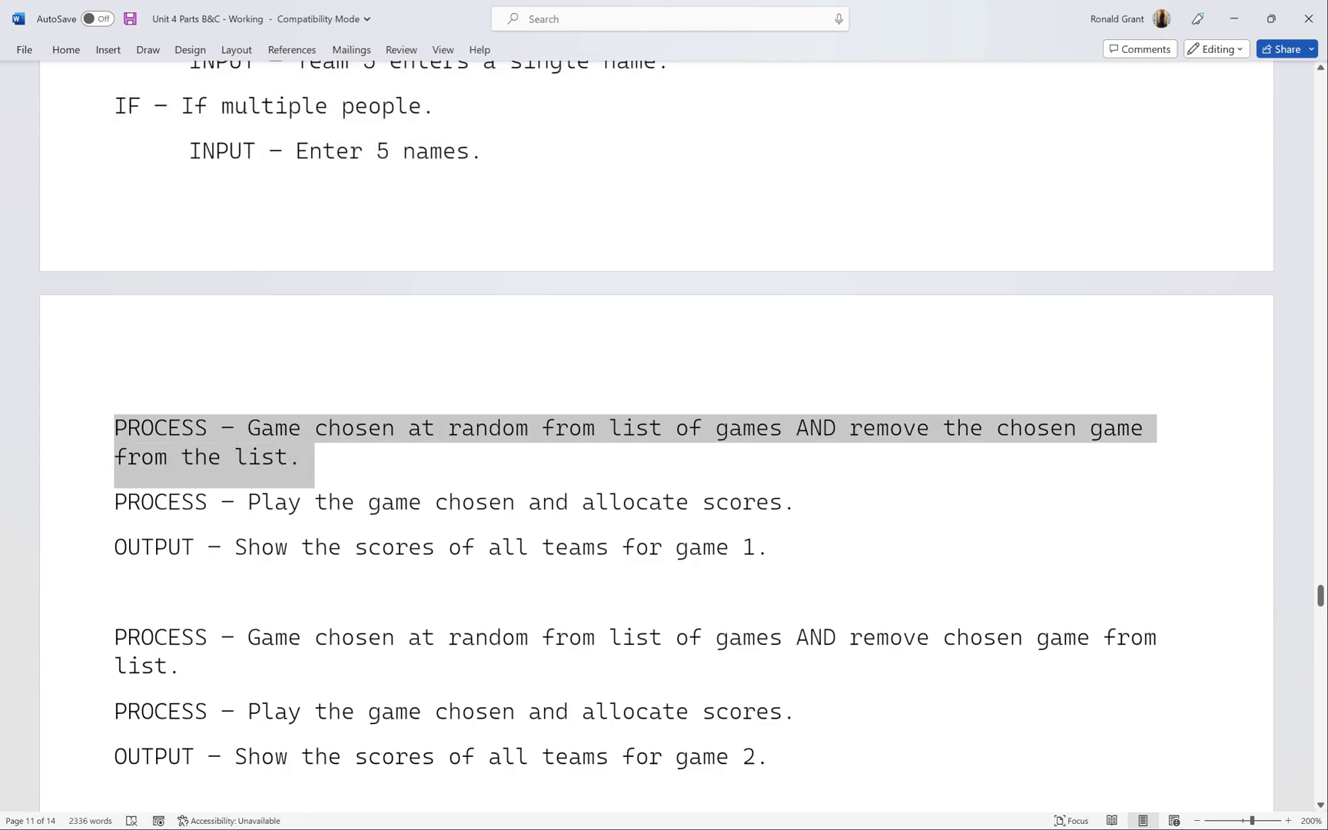
click(930, 427)
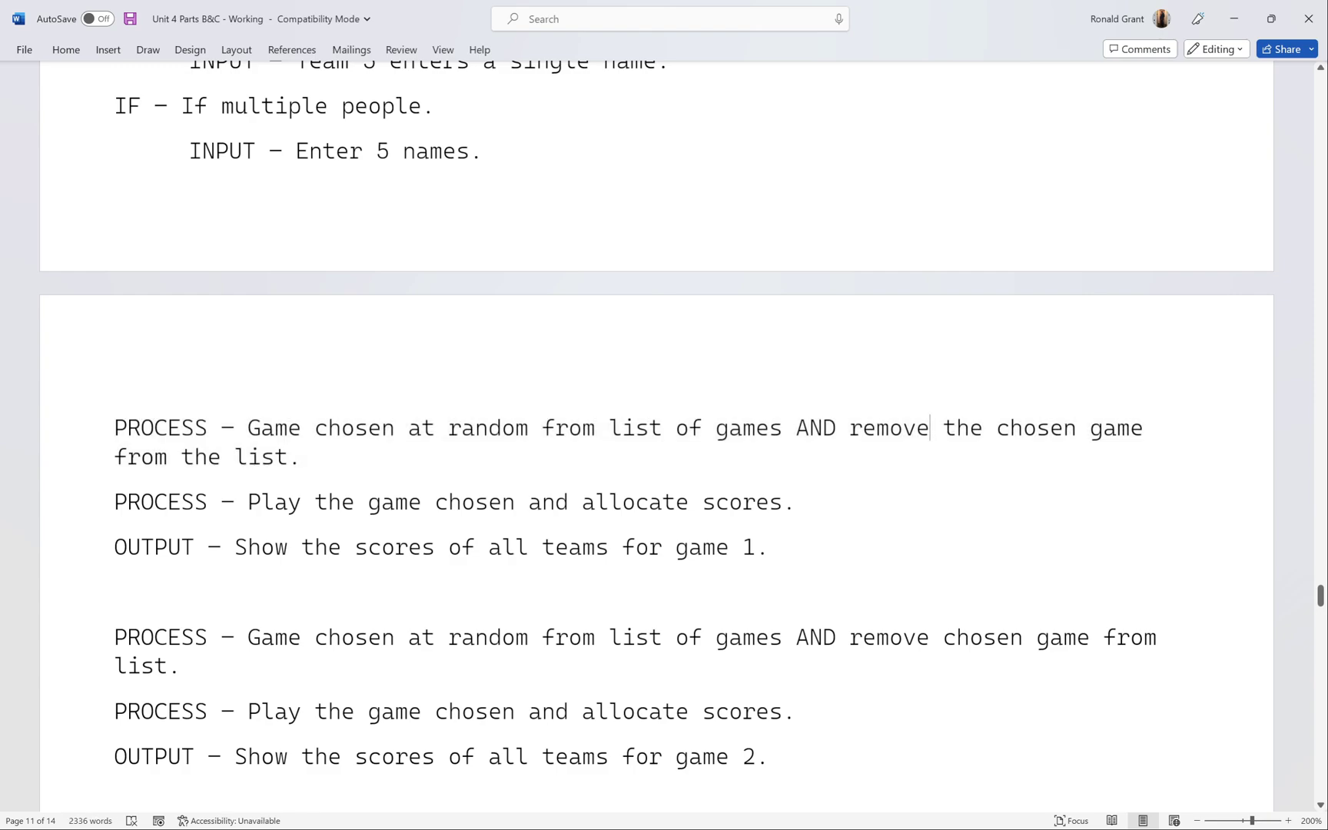
click(301, 457)
click(154, 502)
drag(806, 507, 113, 444)
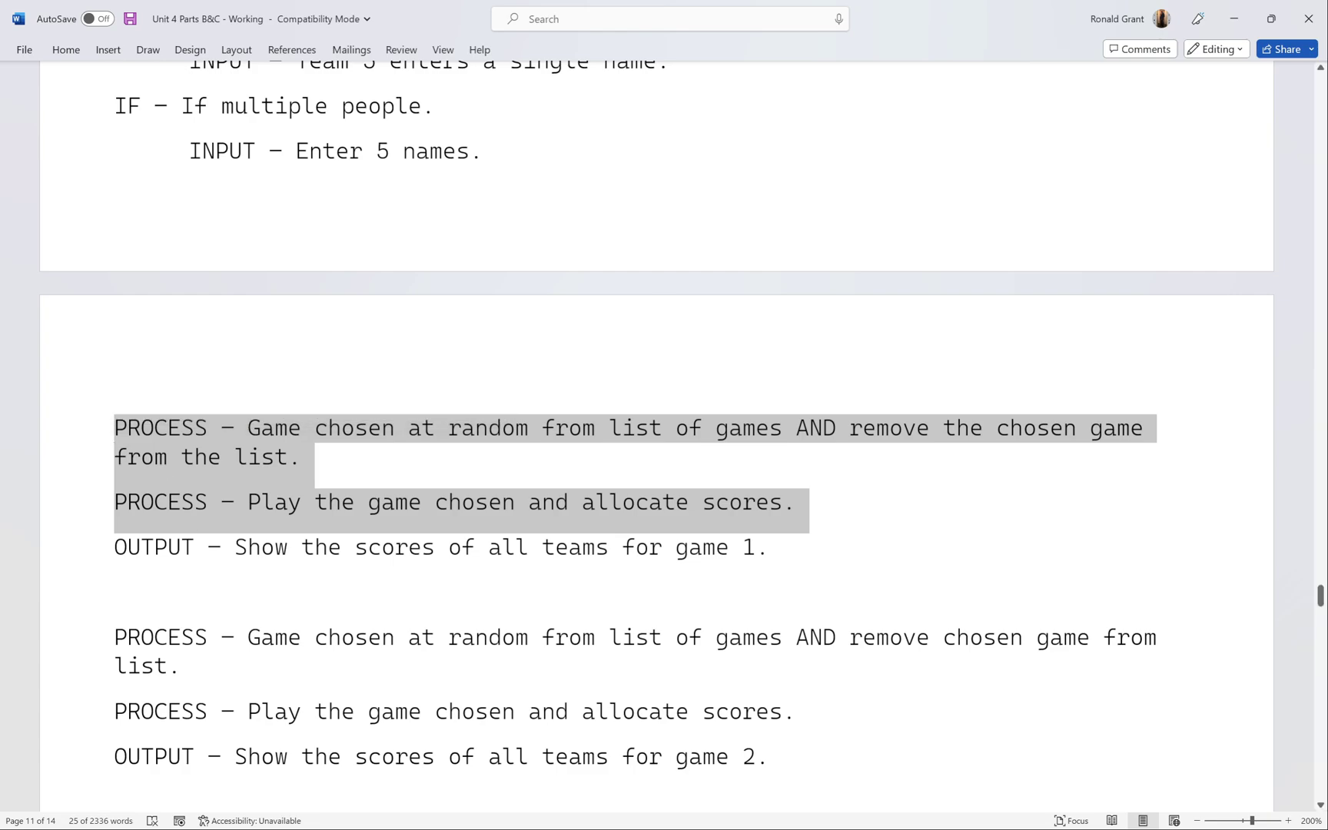
click(435, 502)
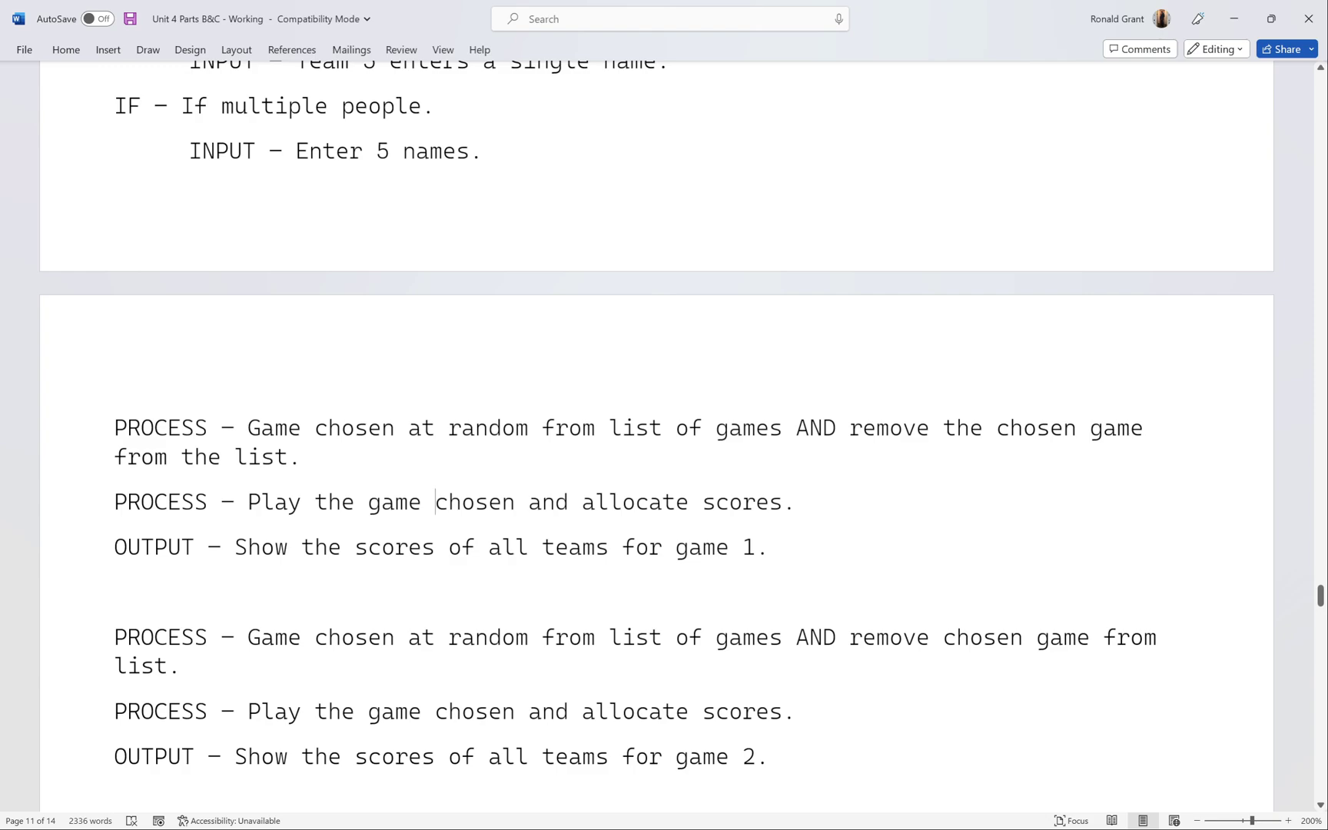
drag(769, 547, 354, 547)
scroll(354, 547, down, 2)
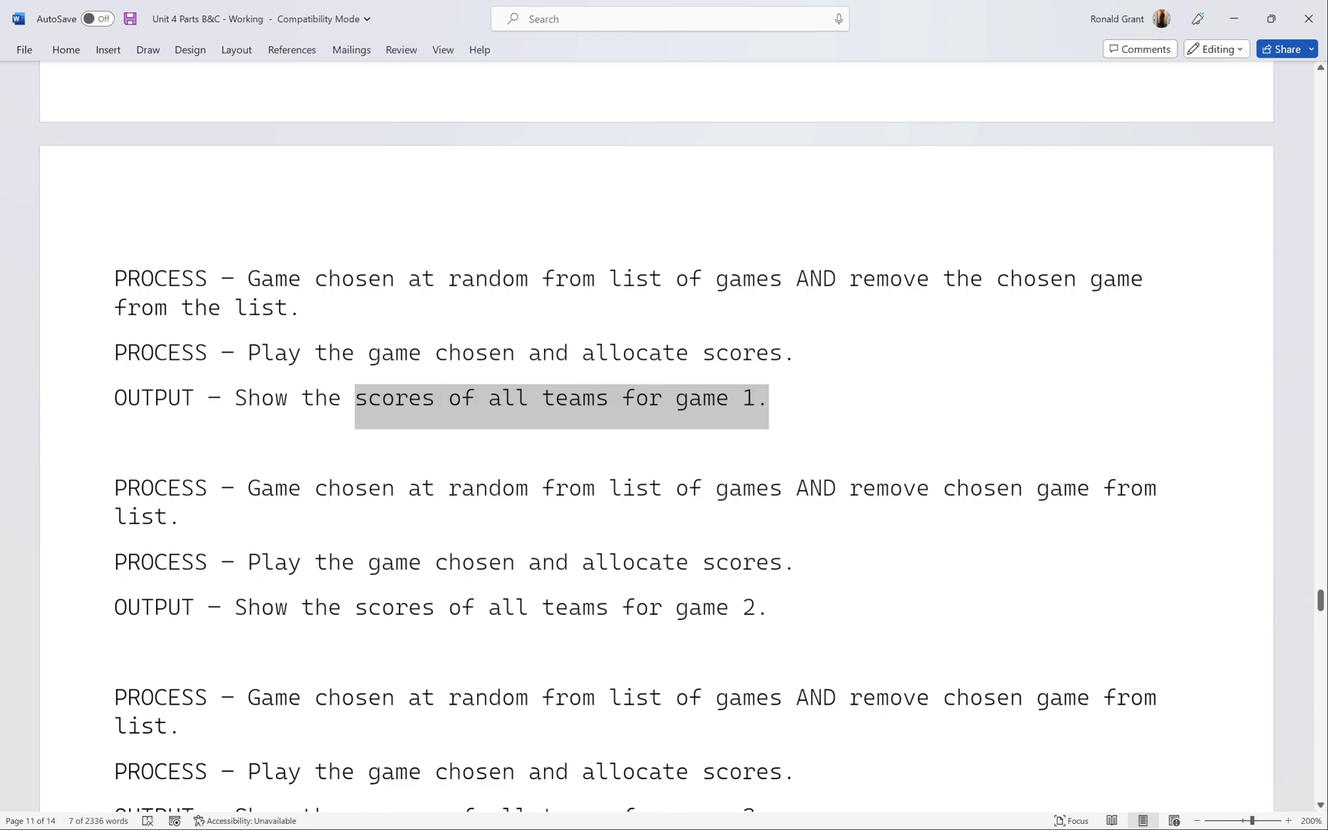
drag(116, 487, 219, 488)
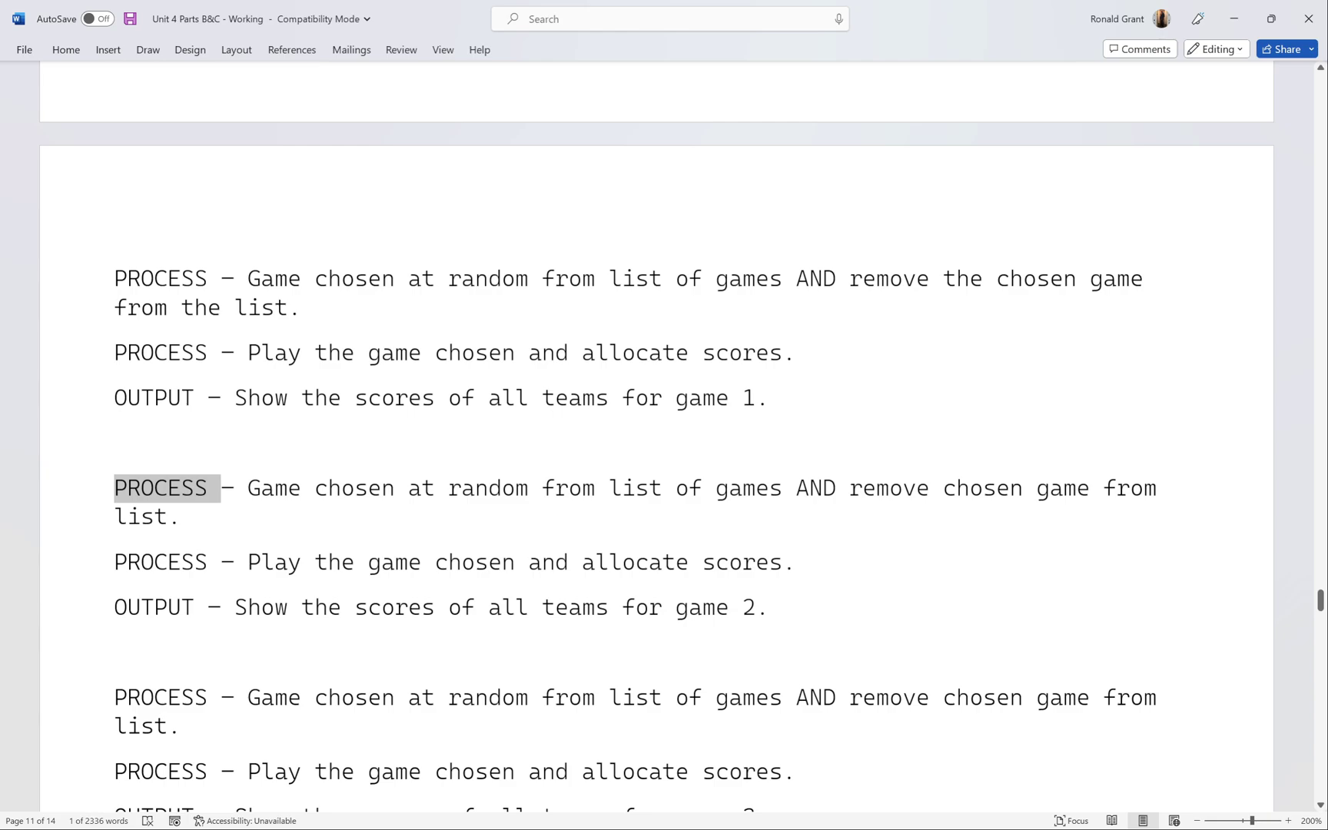
drag(767, 613, 109, 493)
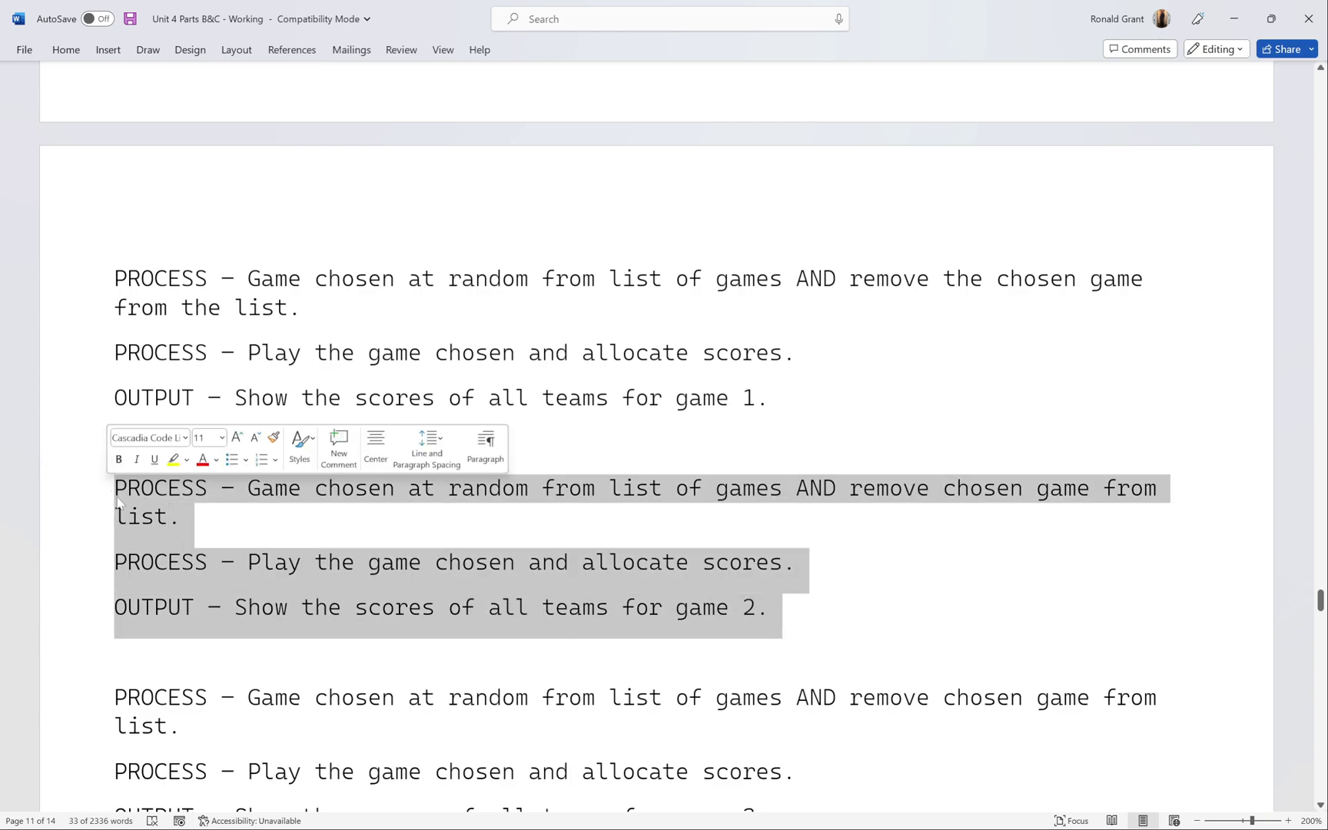
click(247, 529)
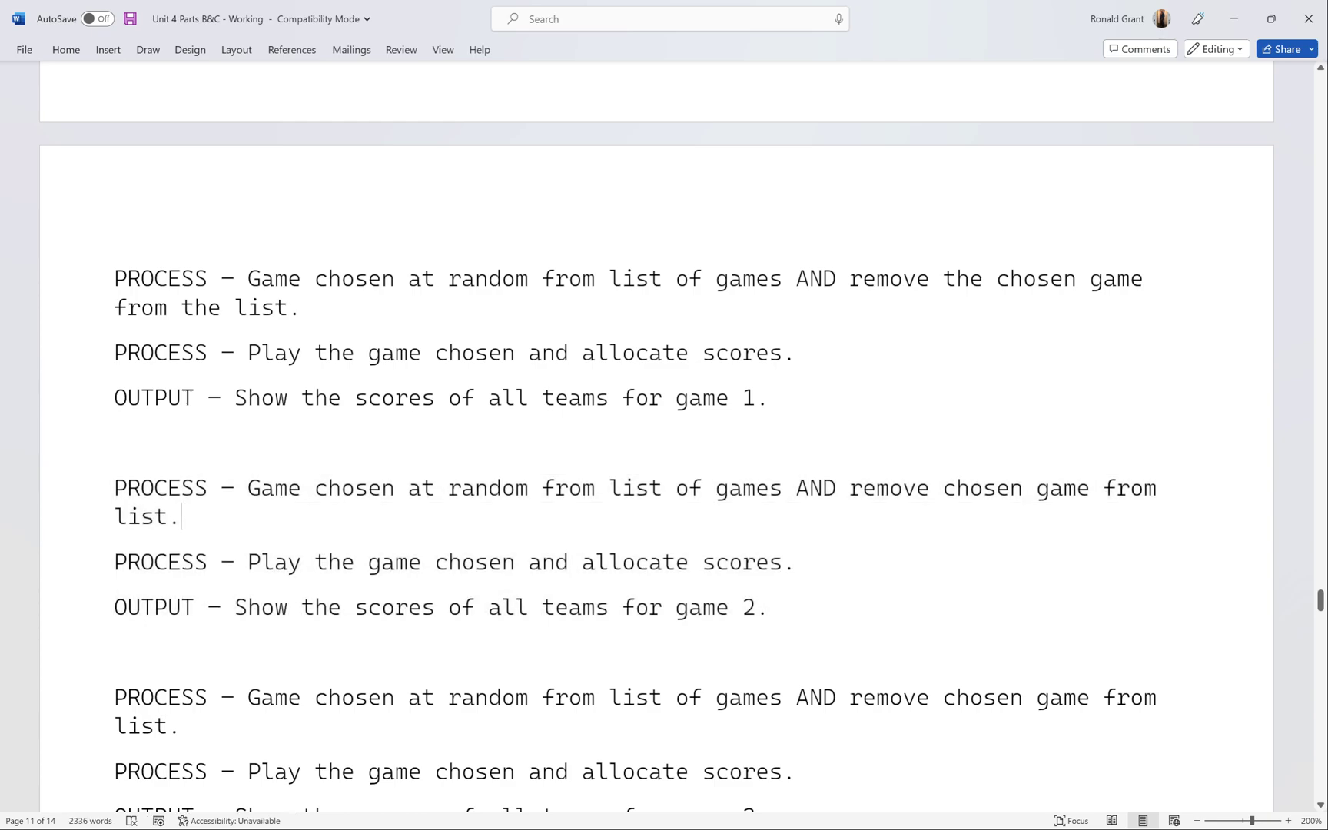
drag(768, 400, 113, 279)
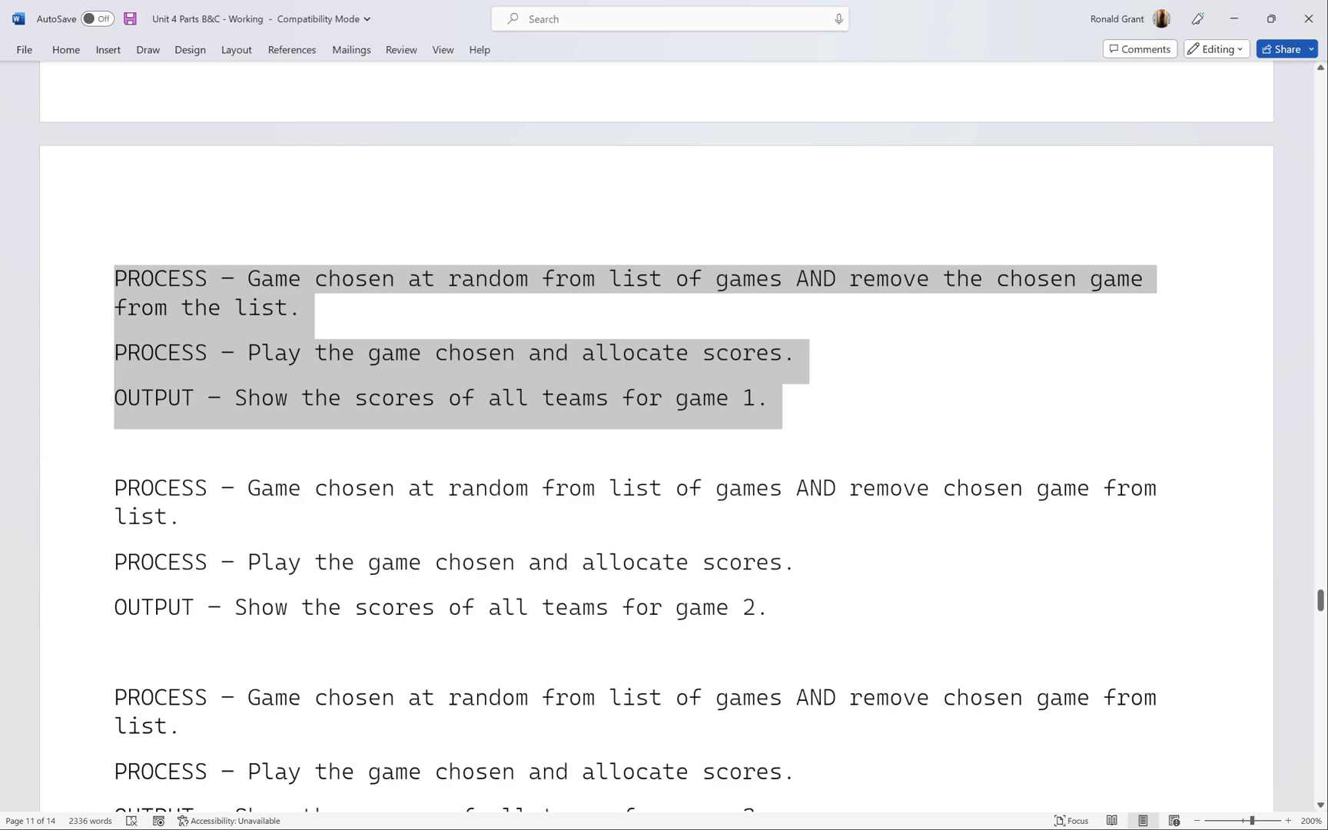
scroll(388, 387, down, 1)
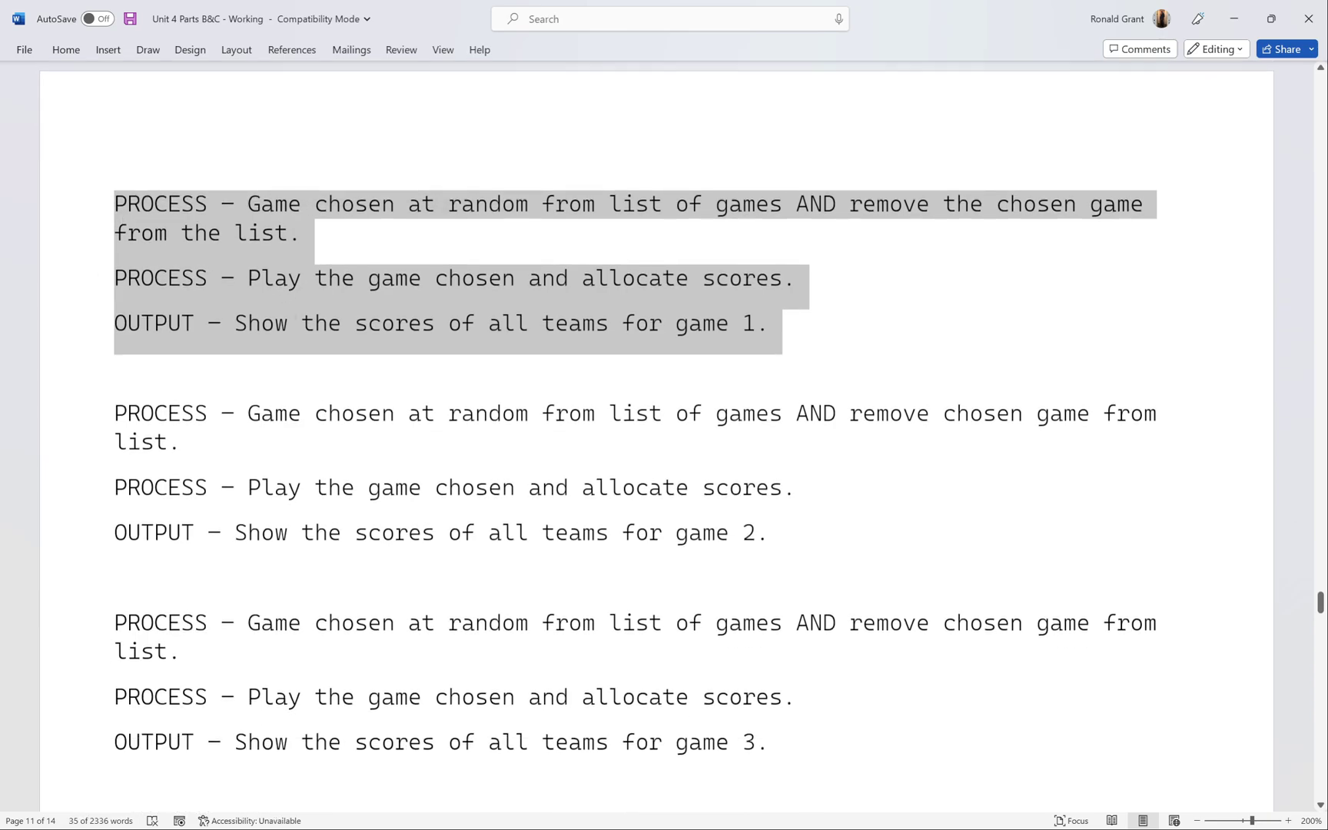
drag(114, 413, 781, 487)
scroll(642, 436, down, 2)
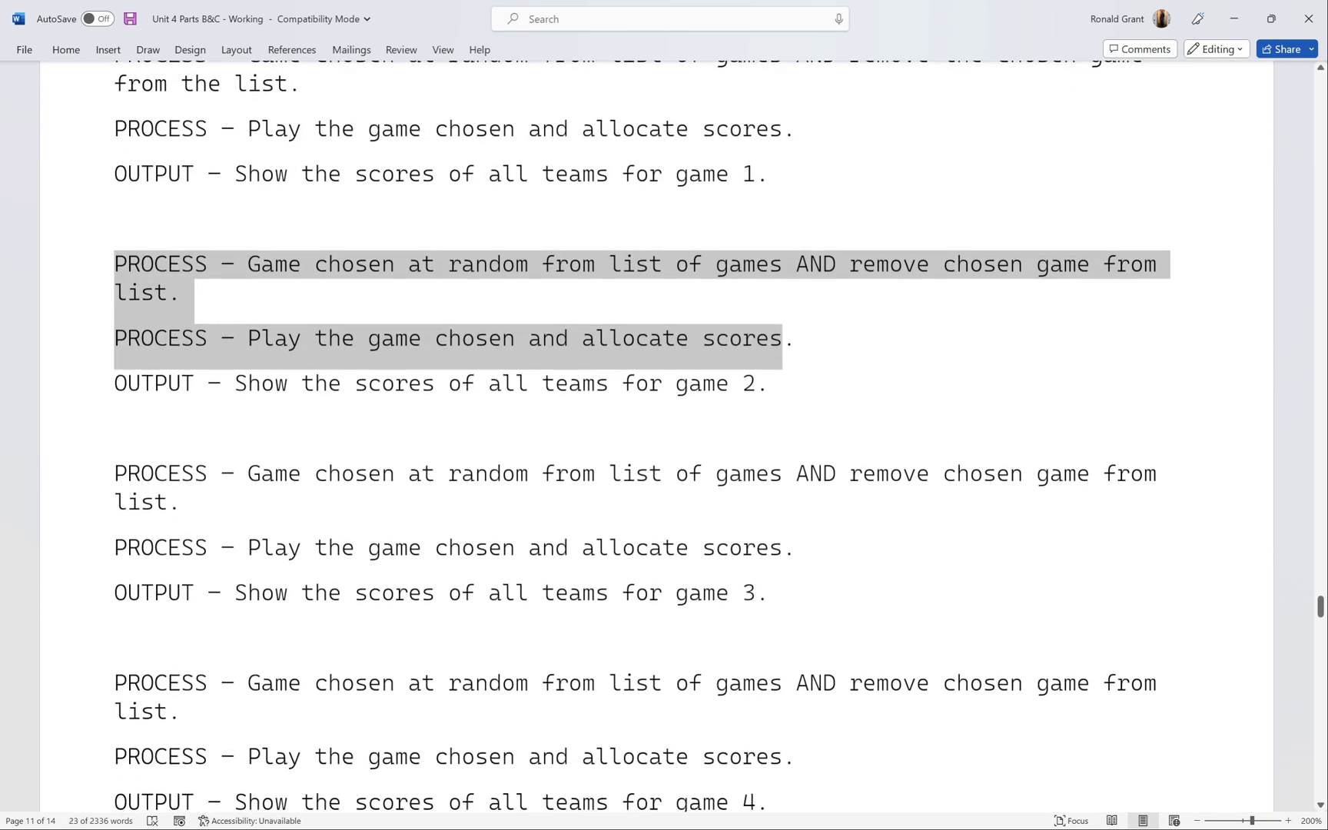
drag(113, 474, 769, 593)
scroll(714, 572, down, 1)
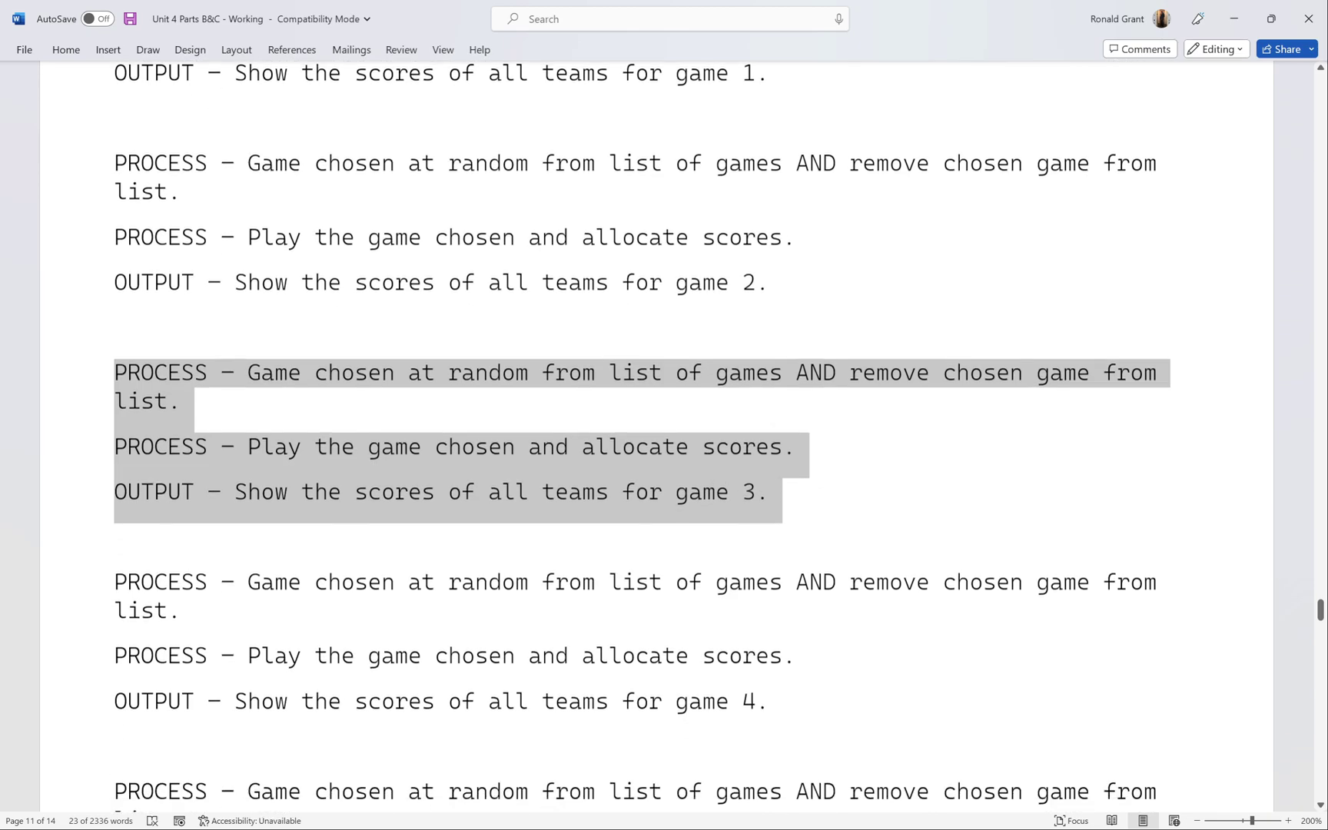
scroll(642, 436, down, 1)
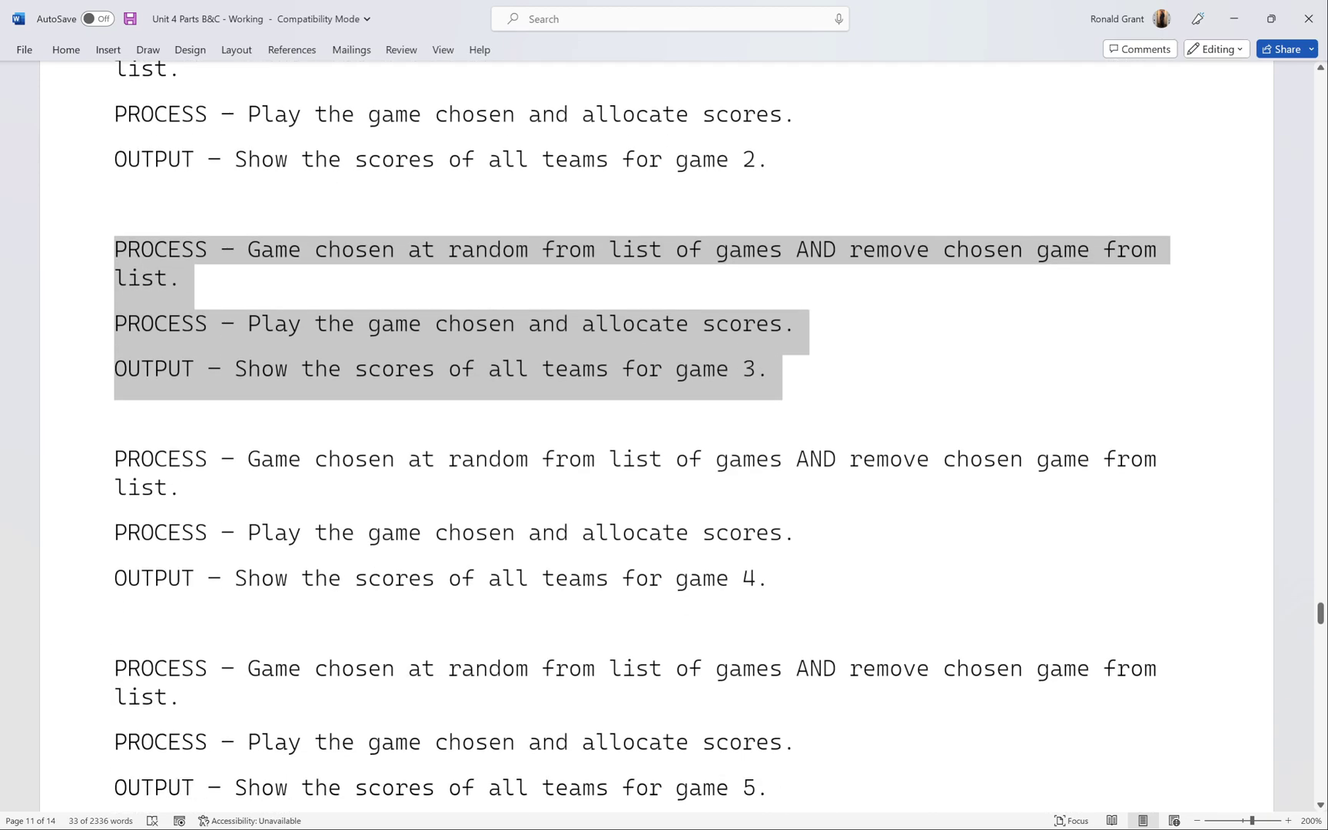
click(768, 578)
key(shift+Left)
key(shift+Left)
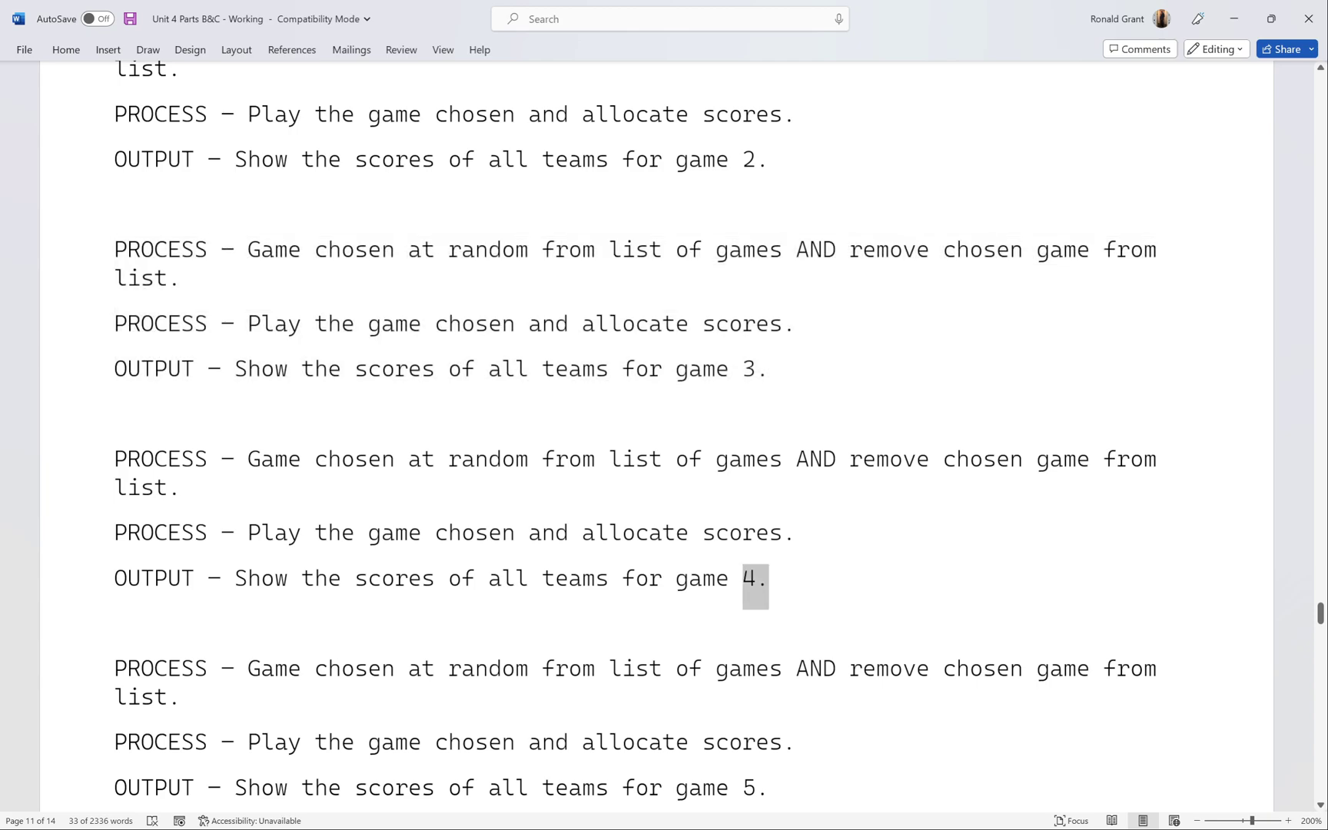
scroll(641, 430, down, 2)
drag(200, 484, 115, 445)
scroll(212, 522, down, 1)
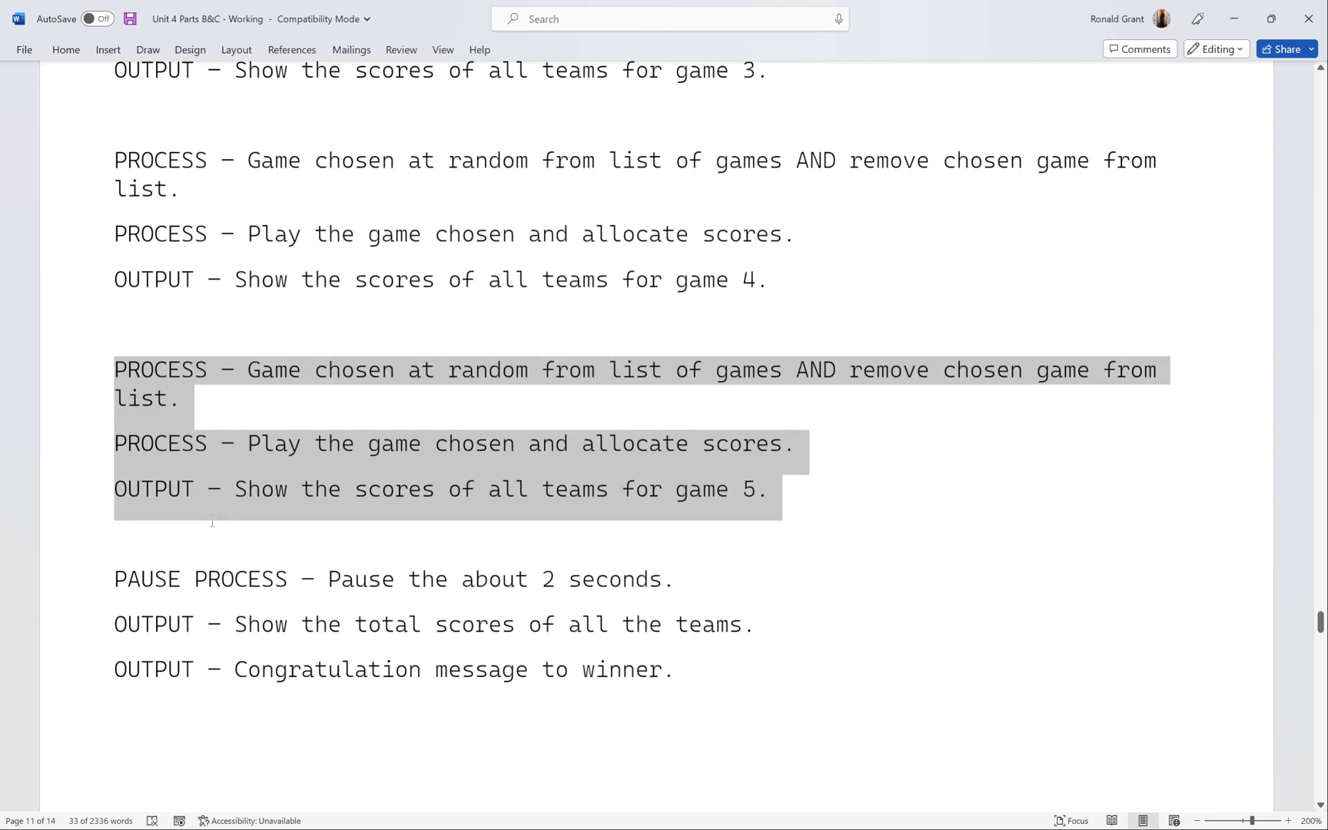
Paste a second 'PAUSE PROCESS – Pause the about 2 seconds.' line above the congratulation output.
scroll(212, 521, down, 2)
click(755, 475)
key(Return)
text(PAUSE PROCESS – Pause the about 2 seconds.)
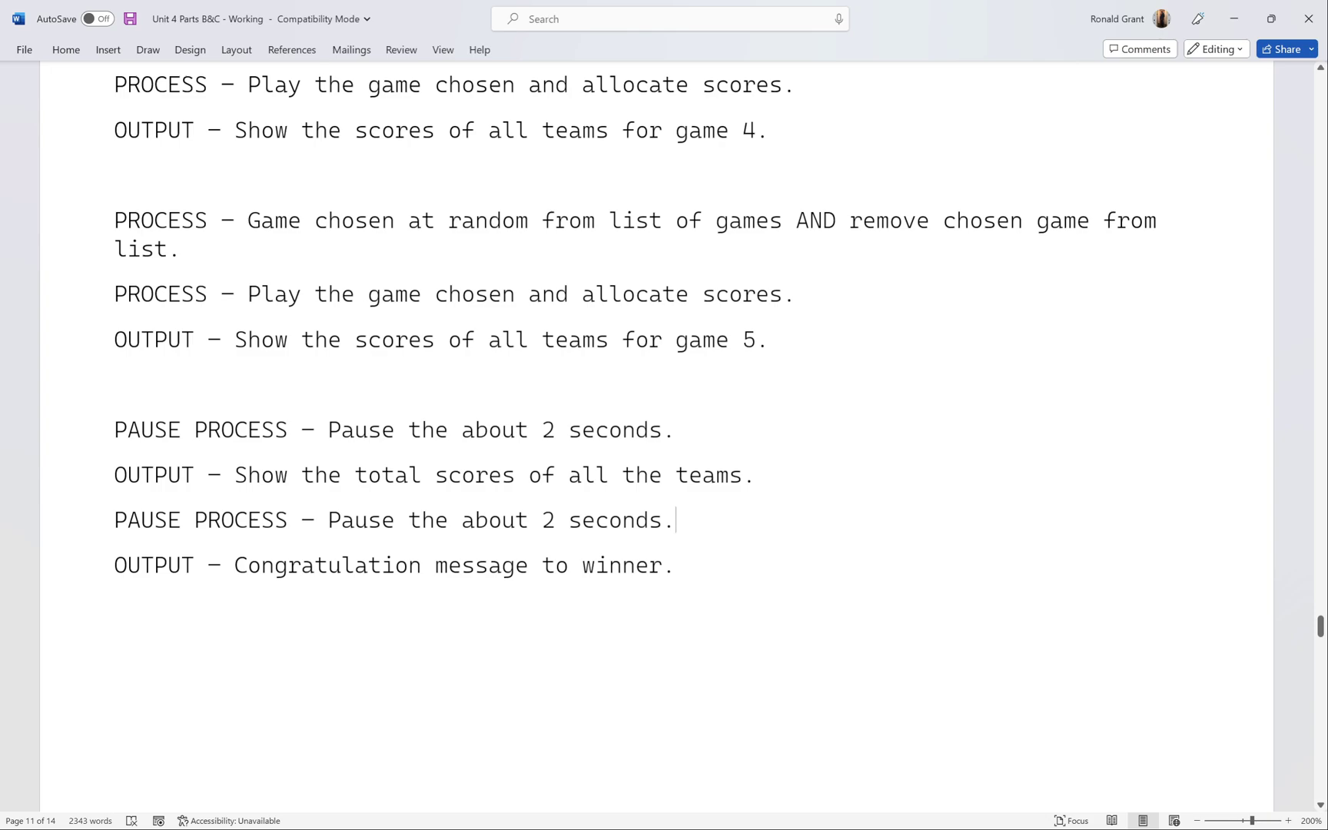
drag(115, 520, 686, 513)
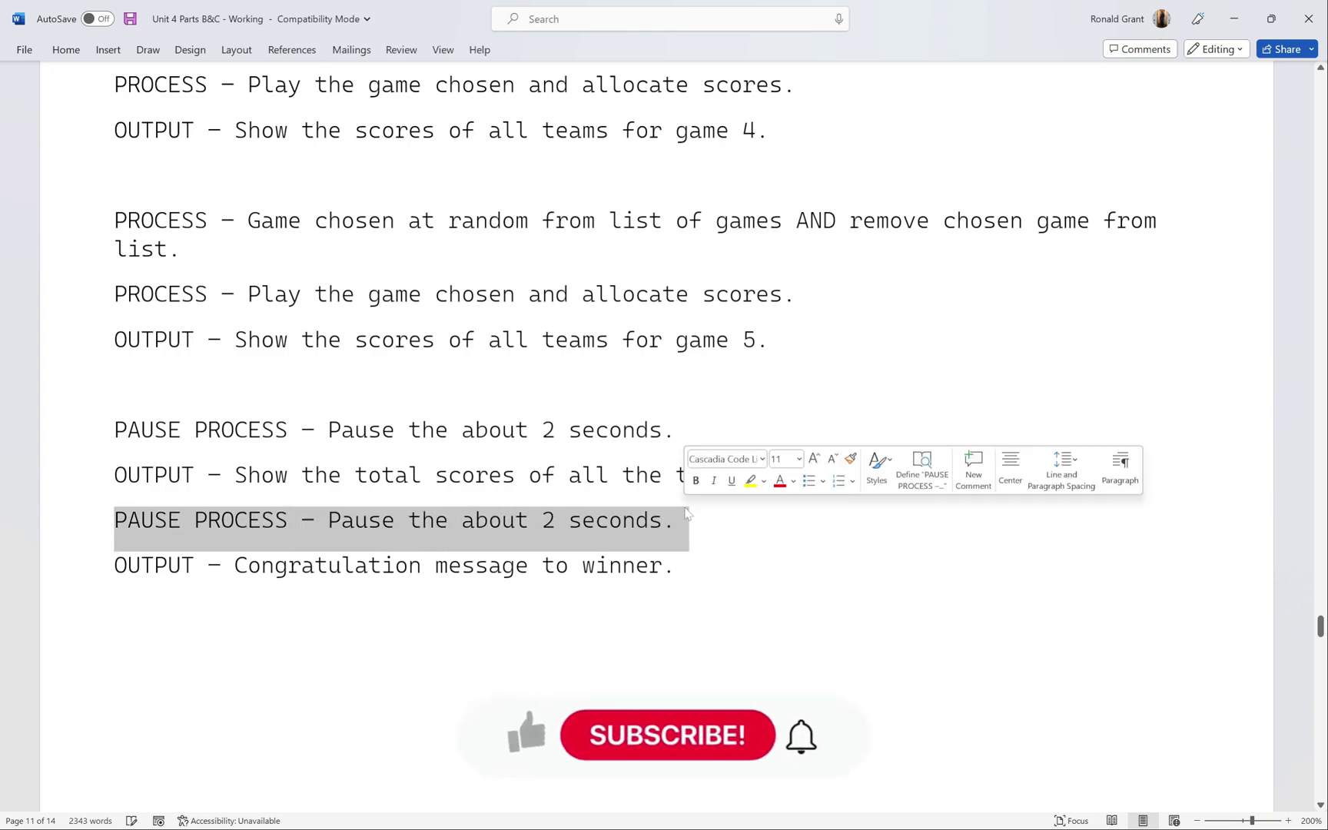
click(155, 565)
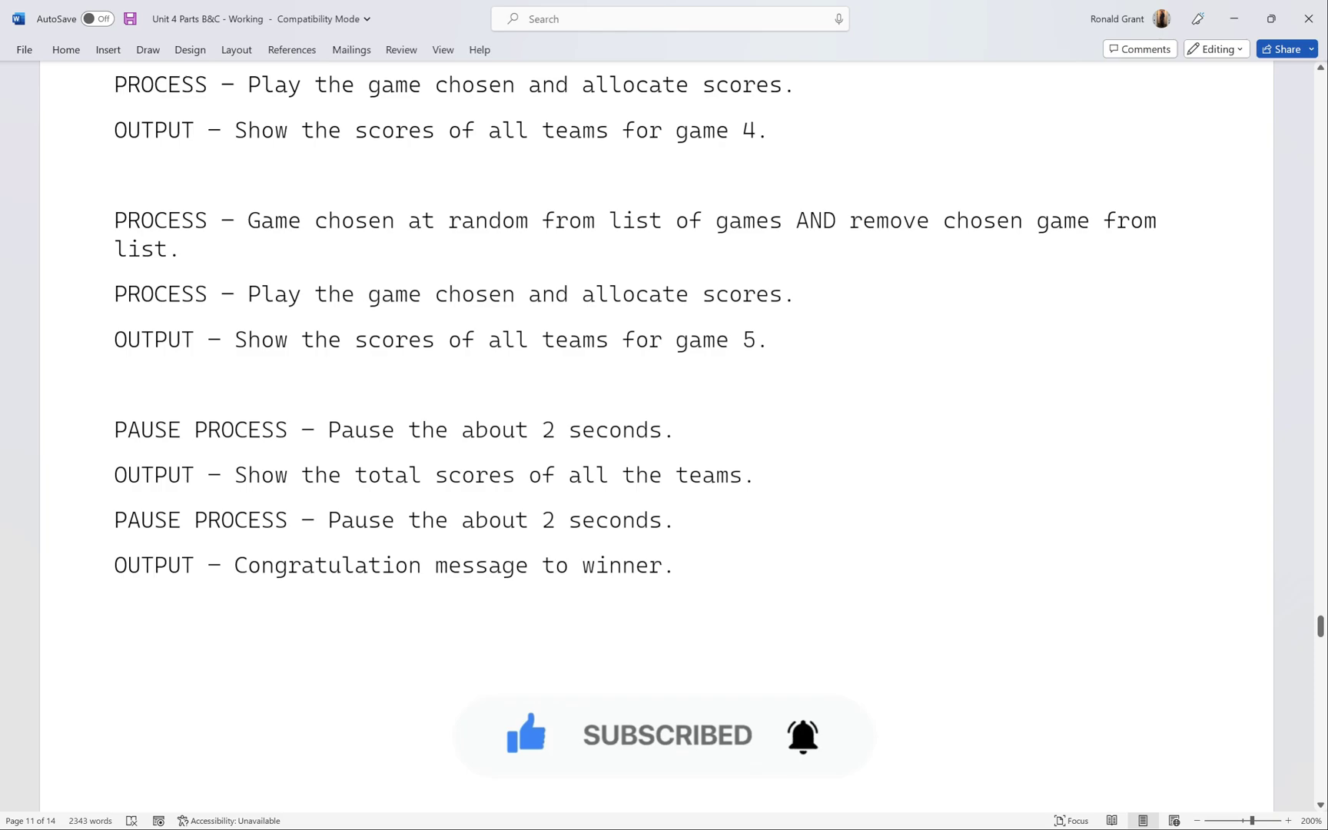
Check the 'OUTPUT – Congratulation message to winner.' line, then scroll back up to the Pseudocode keywords.
triple_click(458, 569)
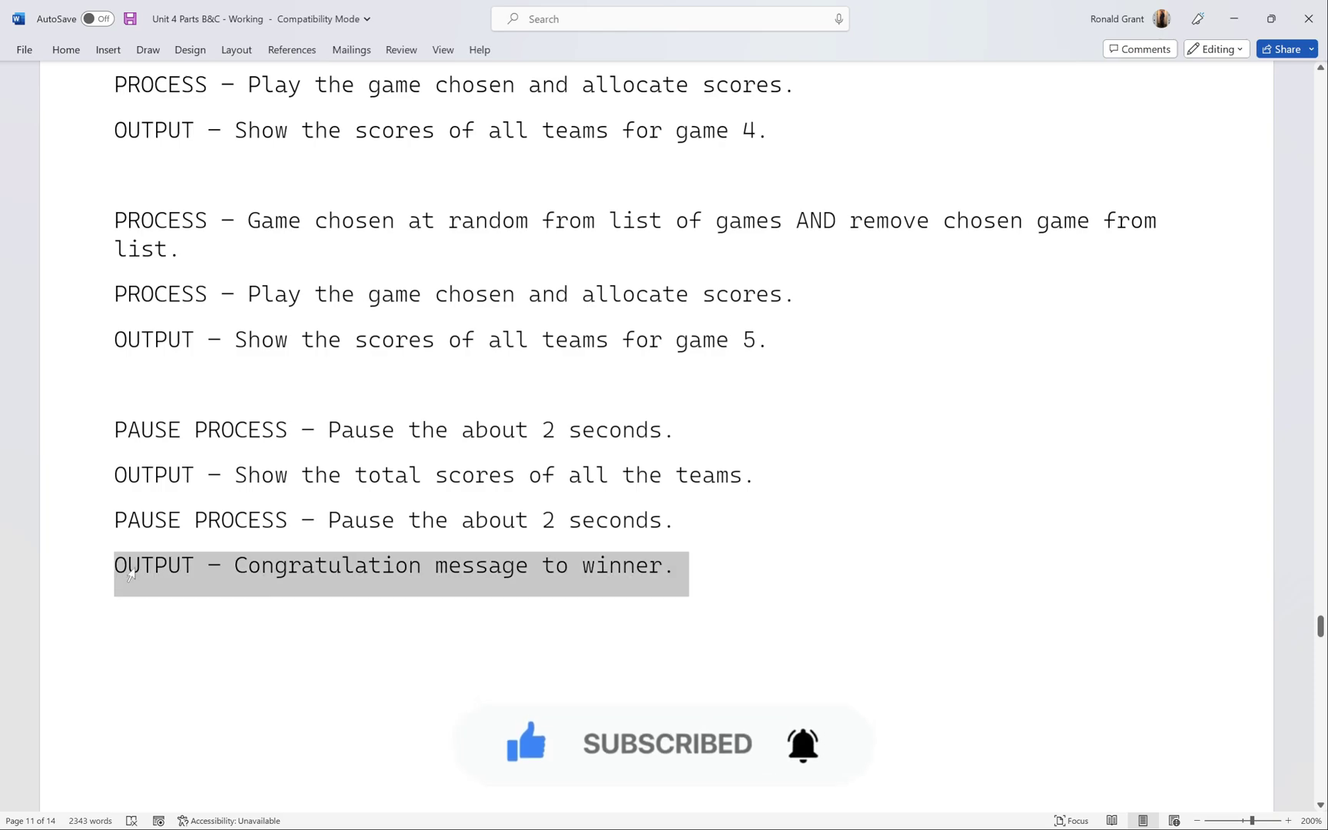
click(503, 569)
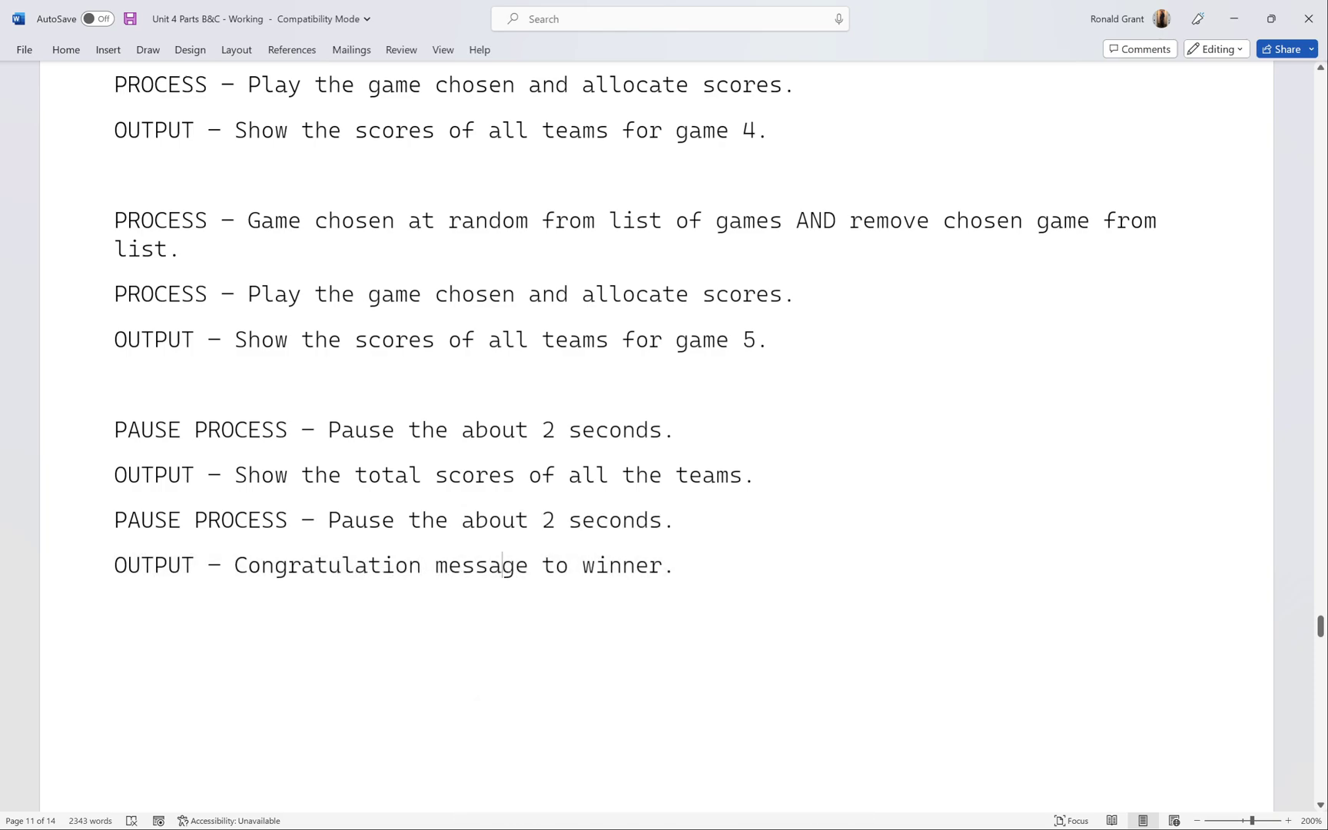
scroll(502, 569, down, 5)
scroll(656, 350, up, 10)
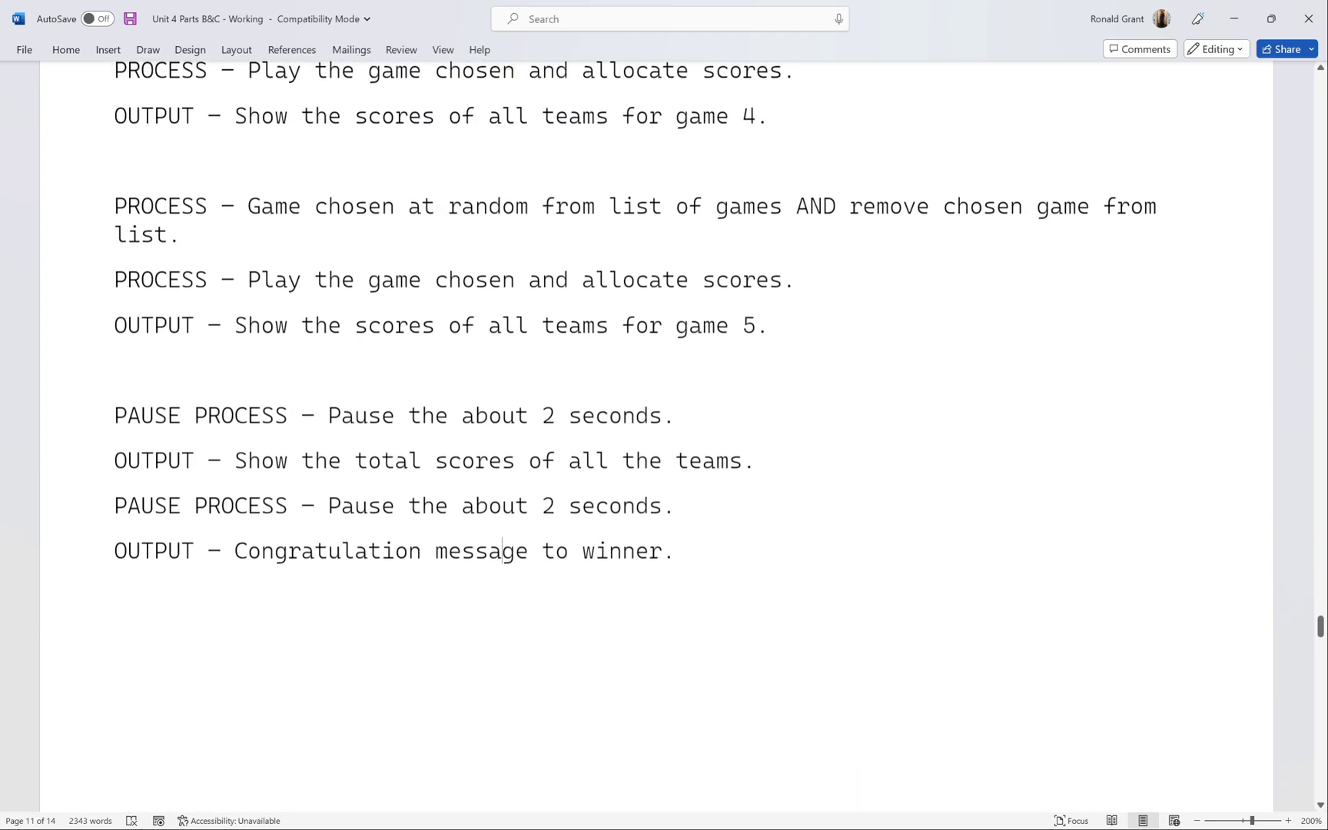
scroll(656, 430, up, 1)
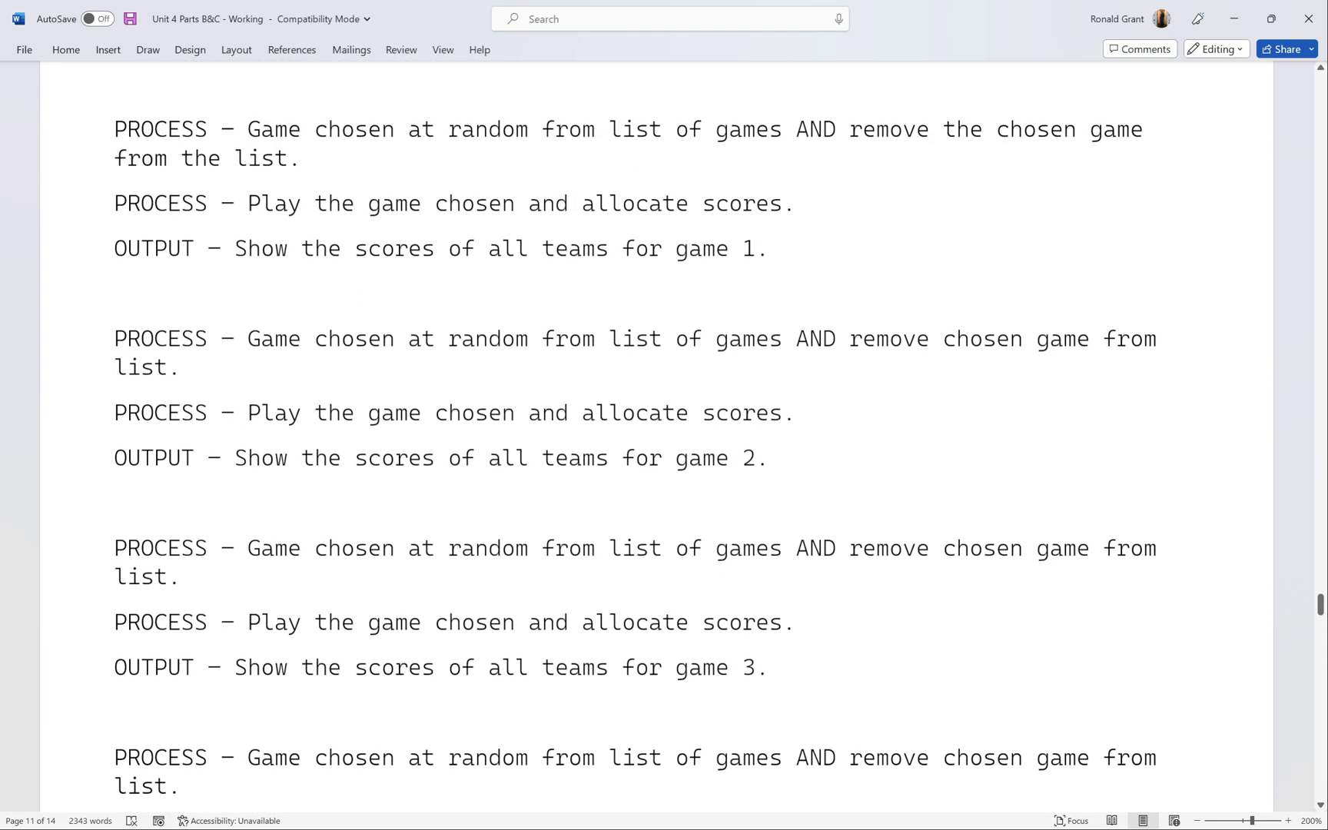
scroll(656, 437, up, 8)
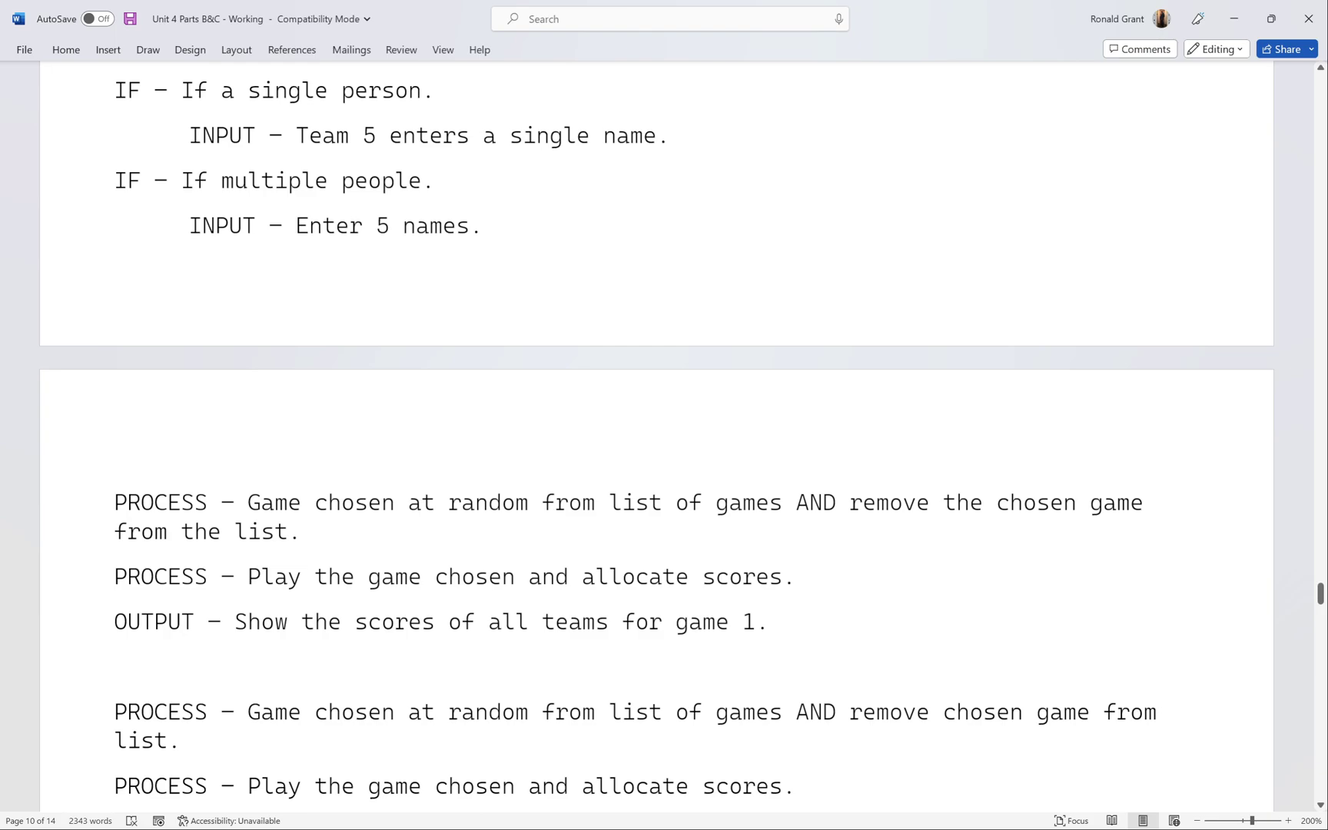
scroll(656, 437, up, 20)
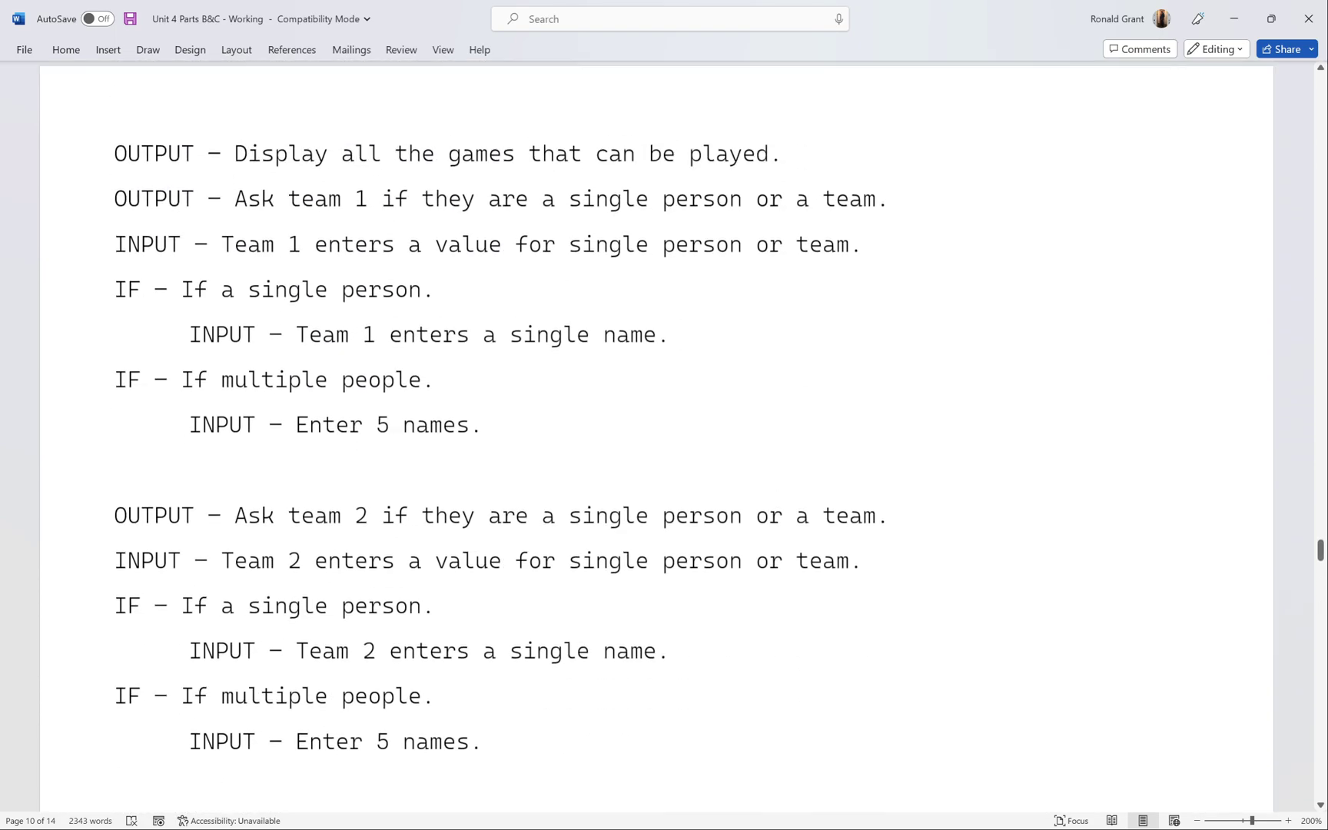
scroll(439, 536, up, 7)
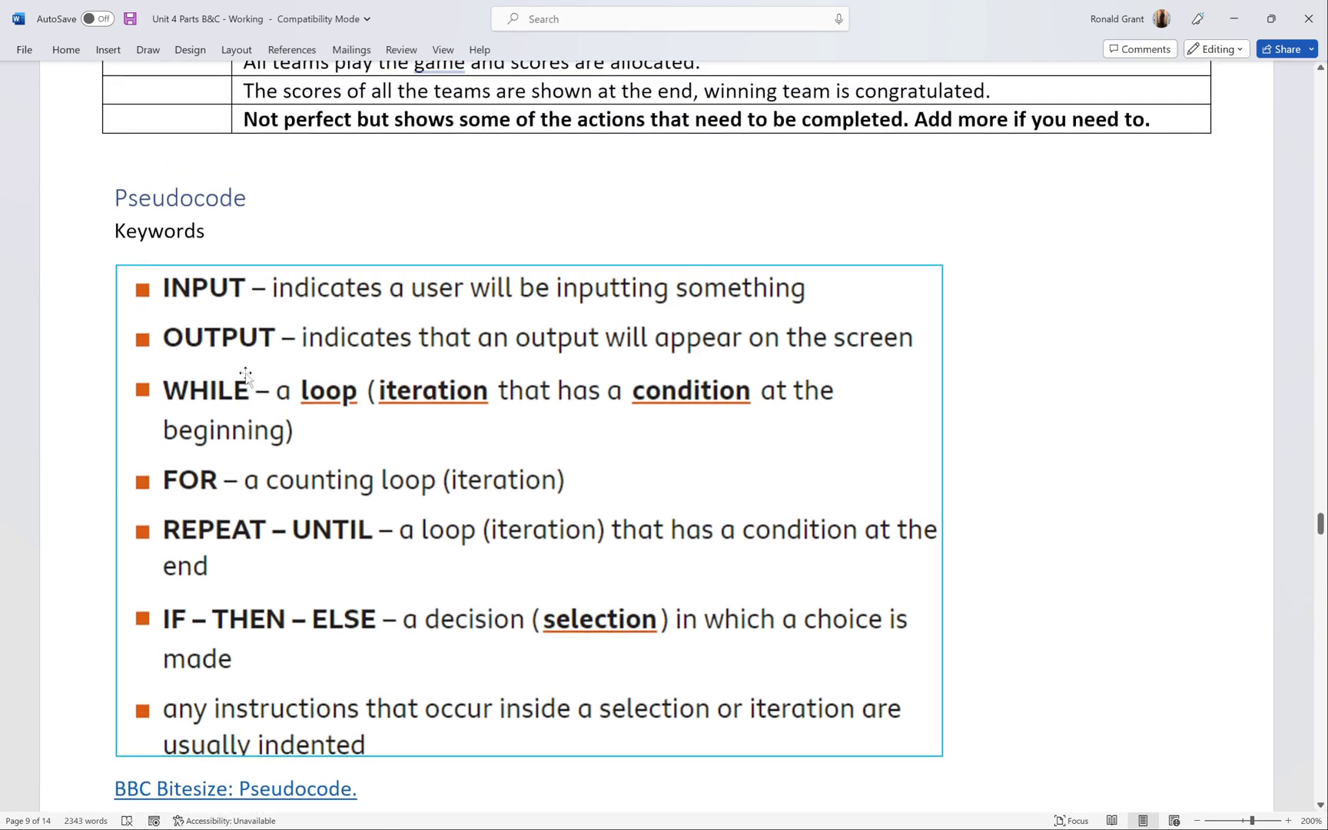